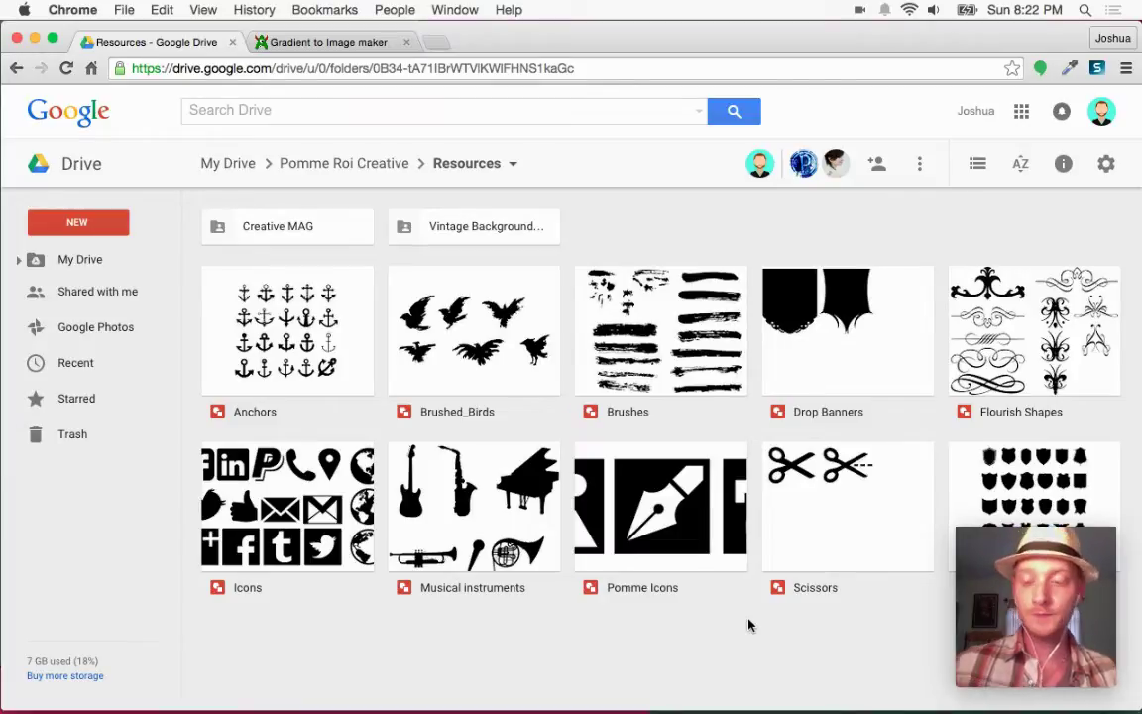
Step: Create a new drawing in the Resources folder, accepting that it shares the folder's sharing permissions
key("shift+f")
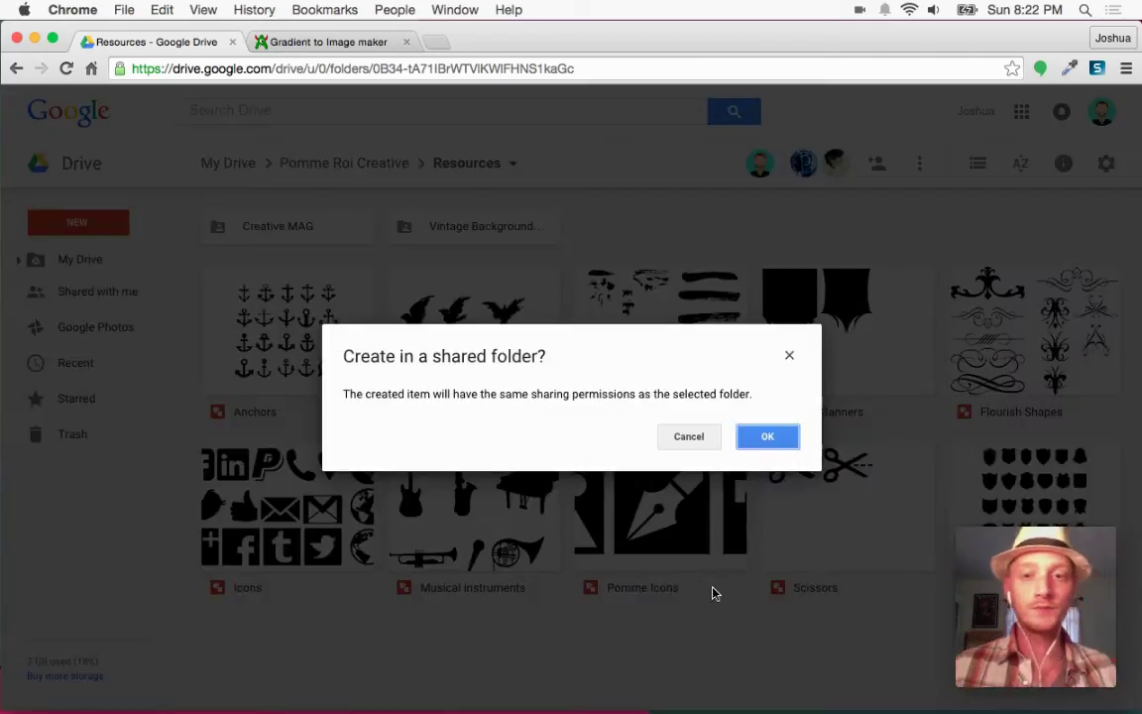
left_click(761, 439)
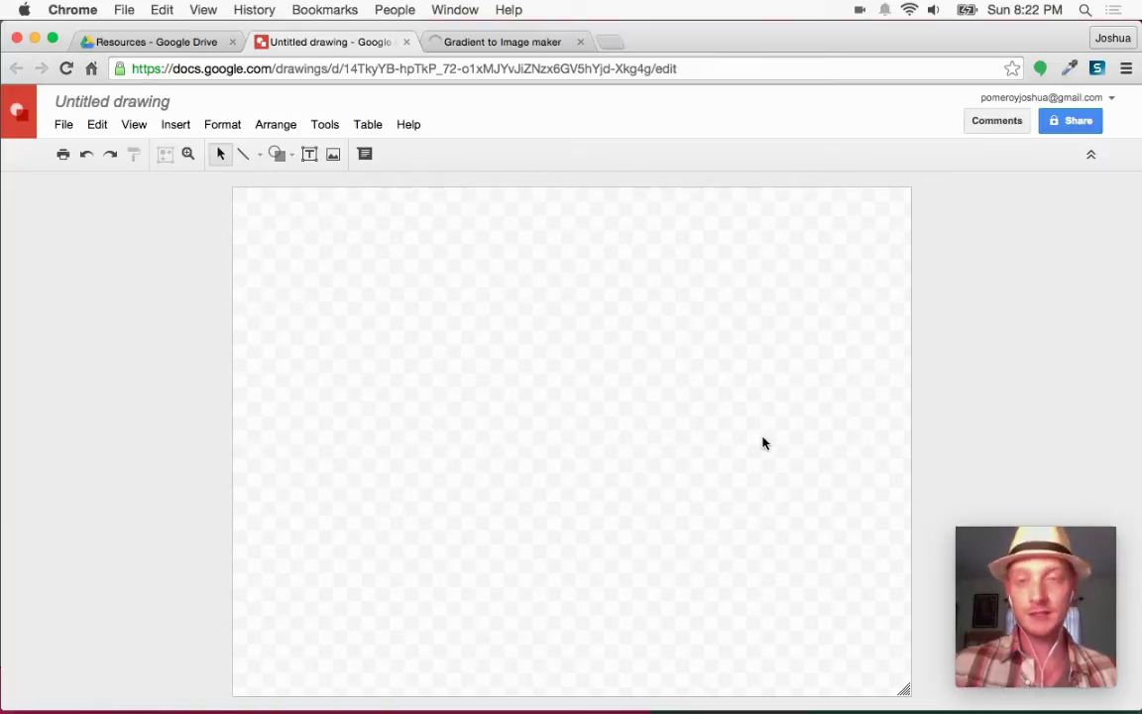
Step: Switch to the Angrytools Gradient to Image maker and set the linear gradient's angle to 90 degrees
left_click(517, 43)
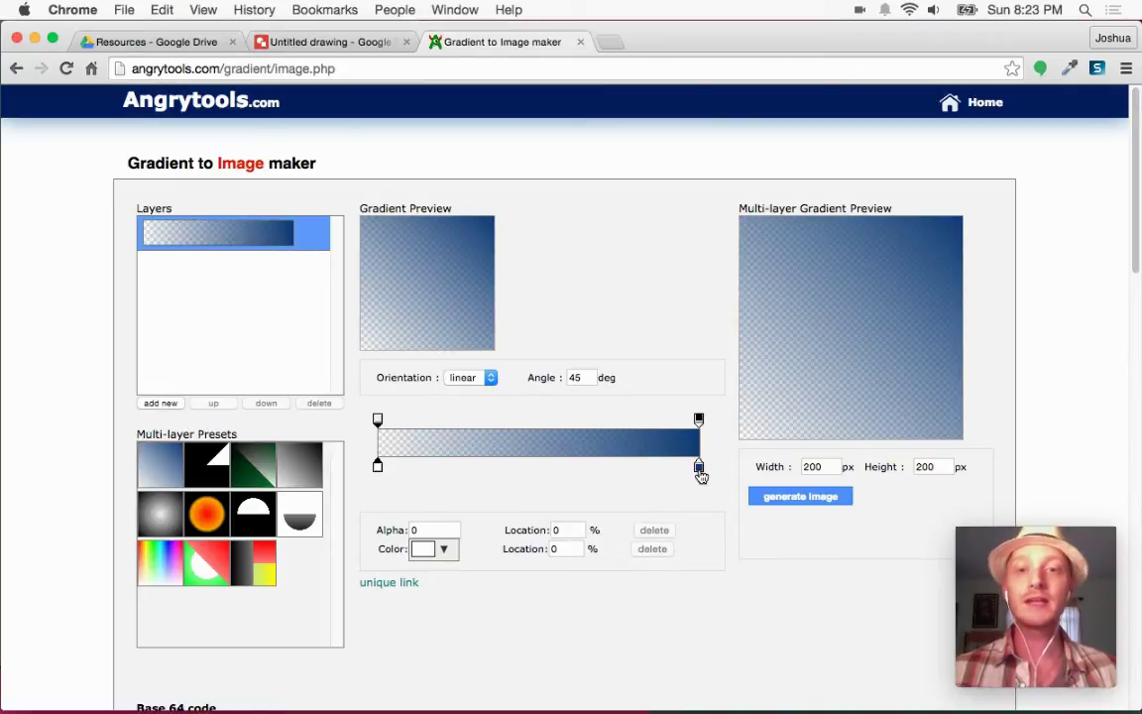
left_click(480, 381)
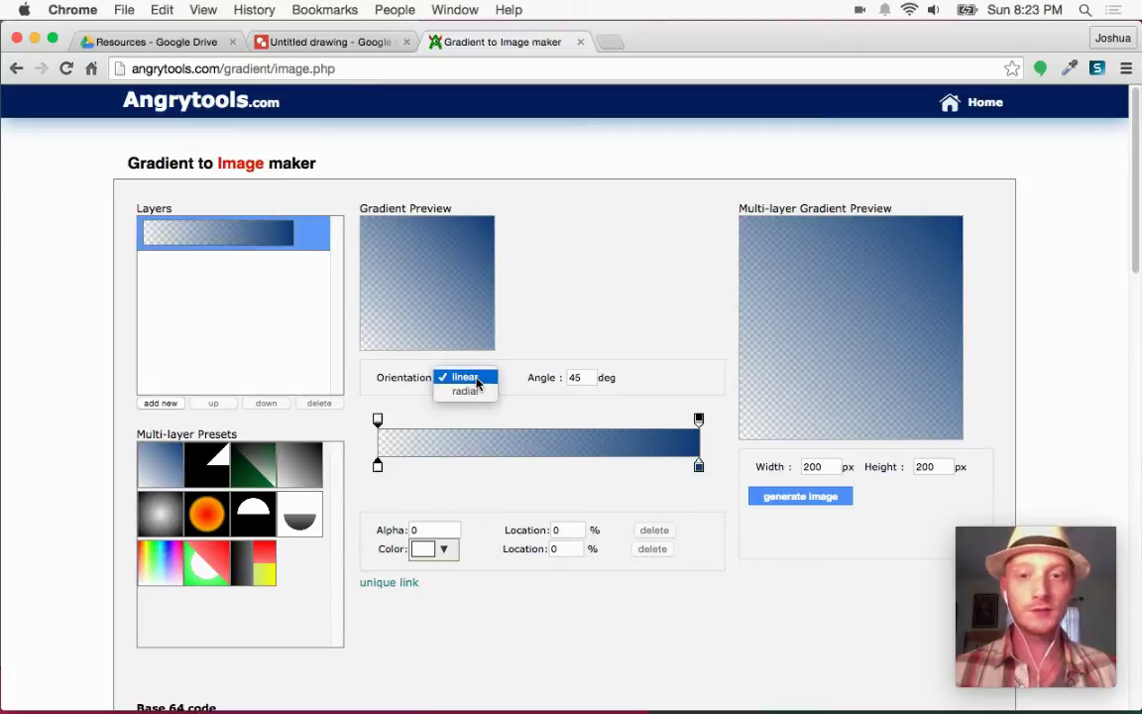
left_click(540, 377)
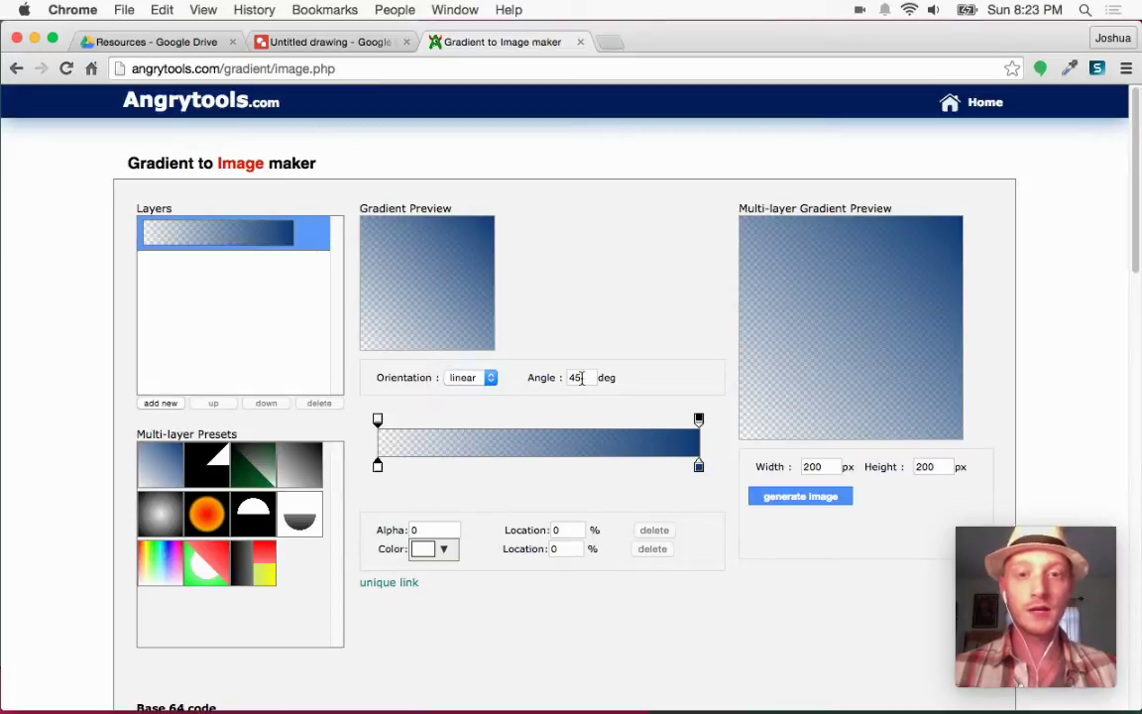
type("90")
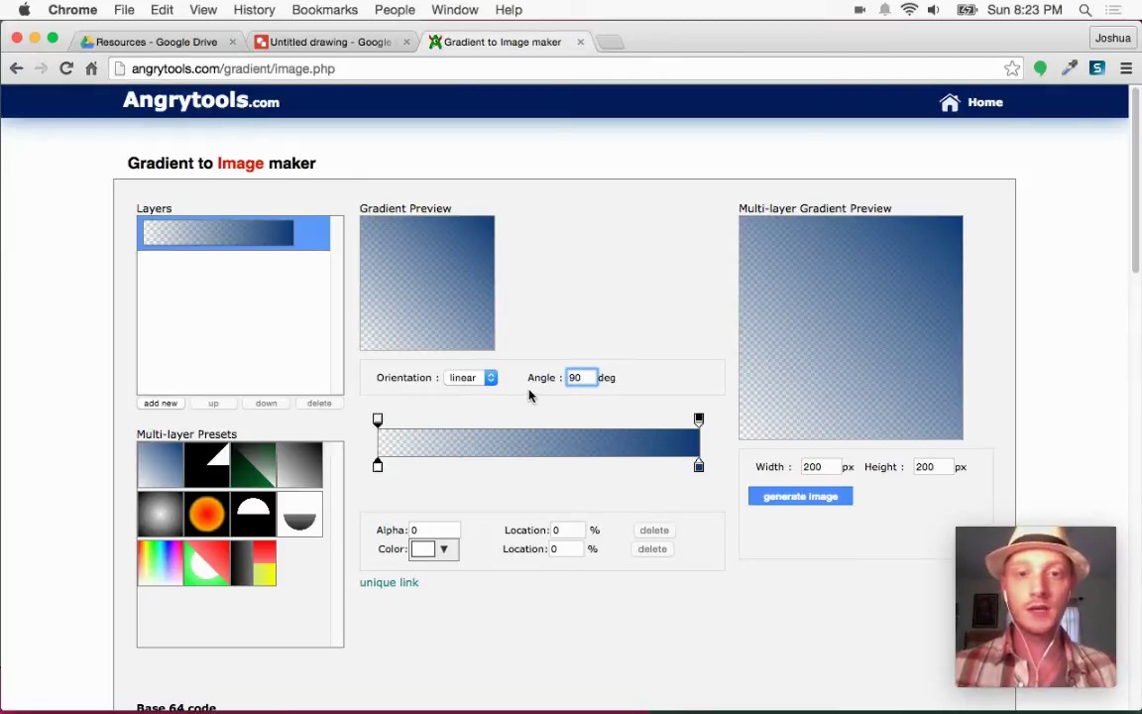
key("Return")
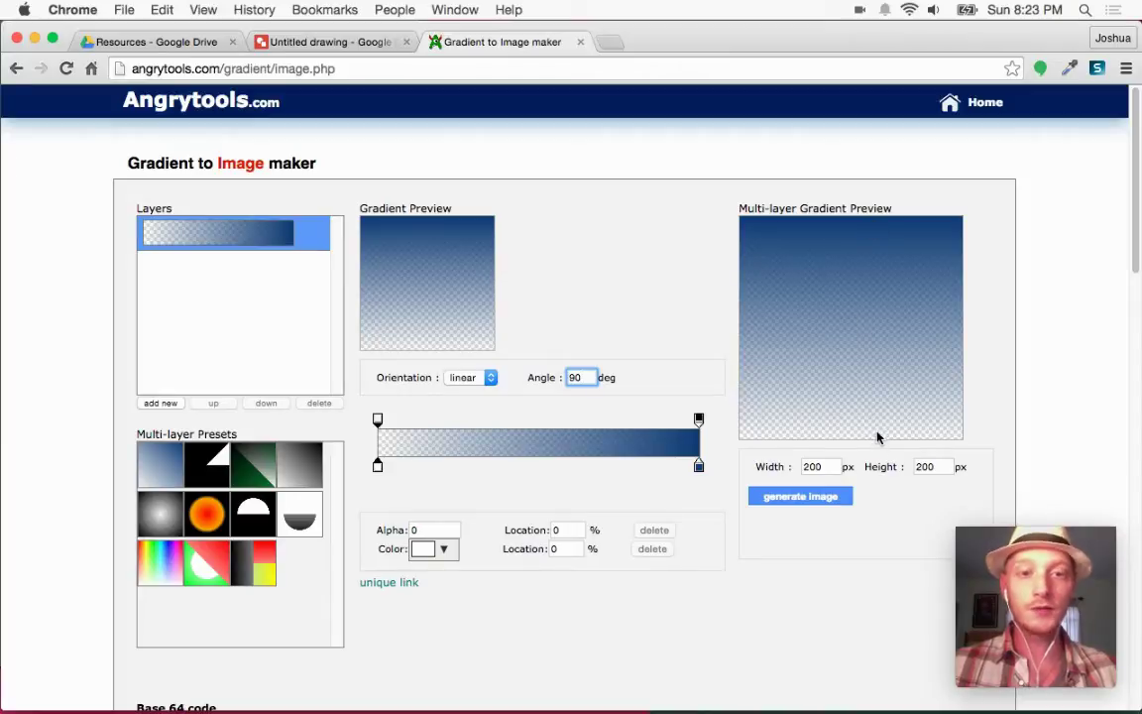
Step: Change both the end and the start colour stops of the gradient to black
left_click(699, 467)
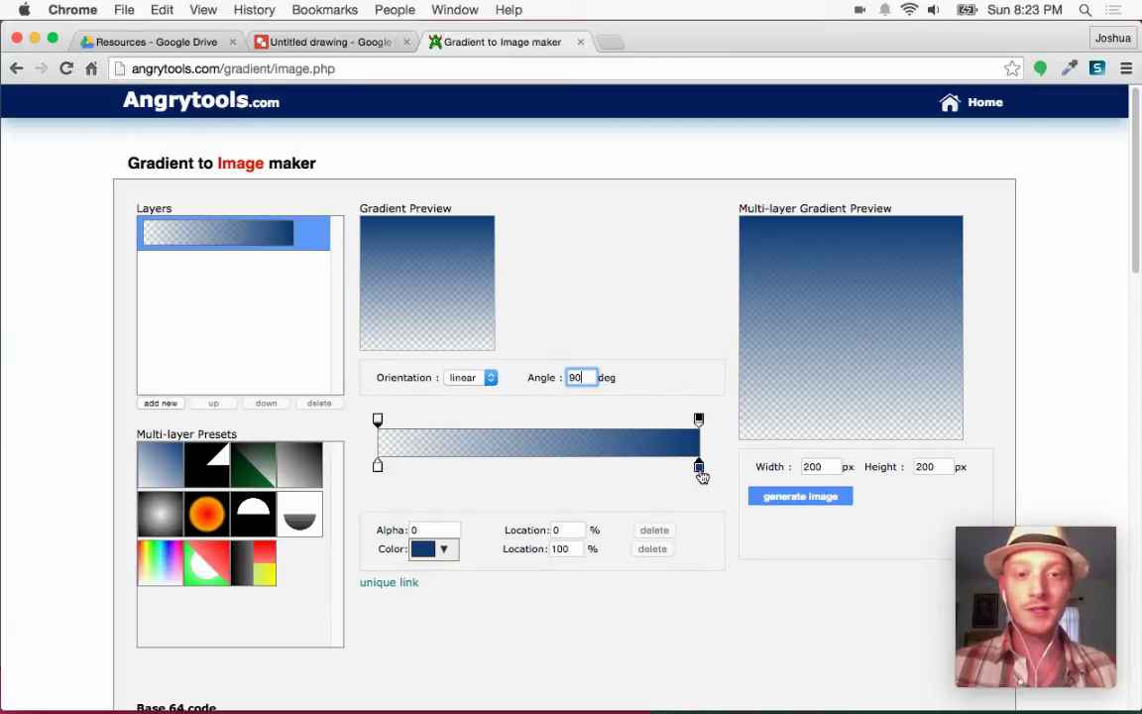
left_click(442, 551)
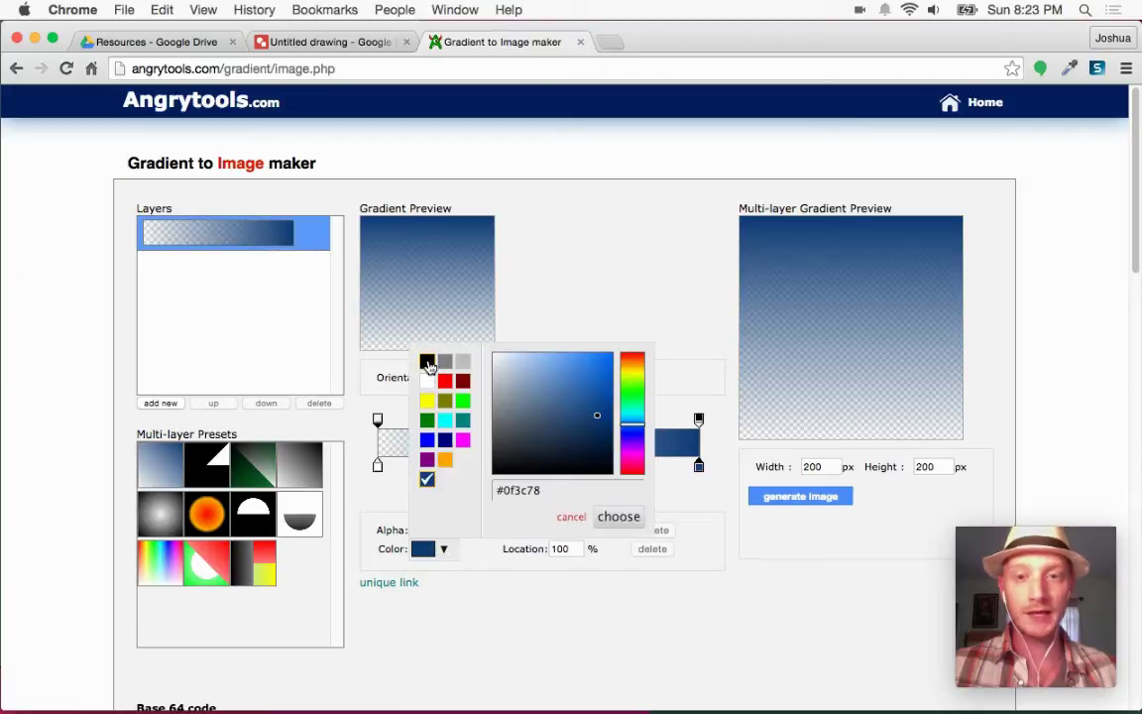
left_click(426, 360)
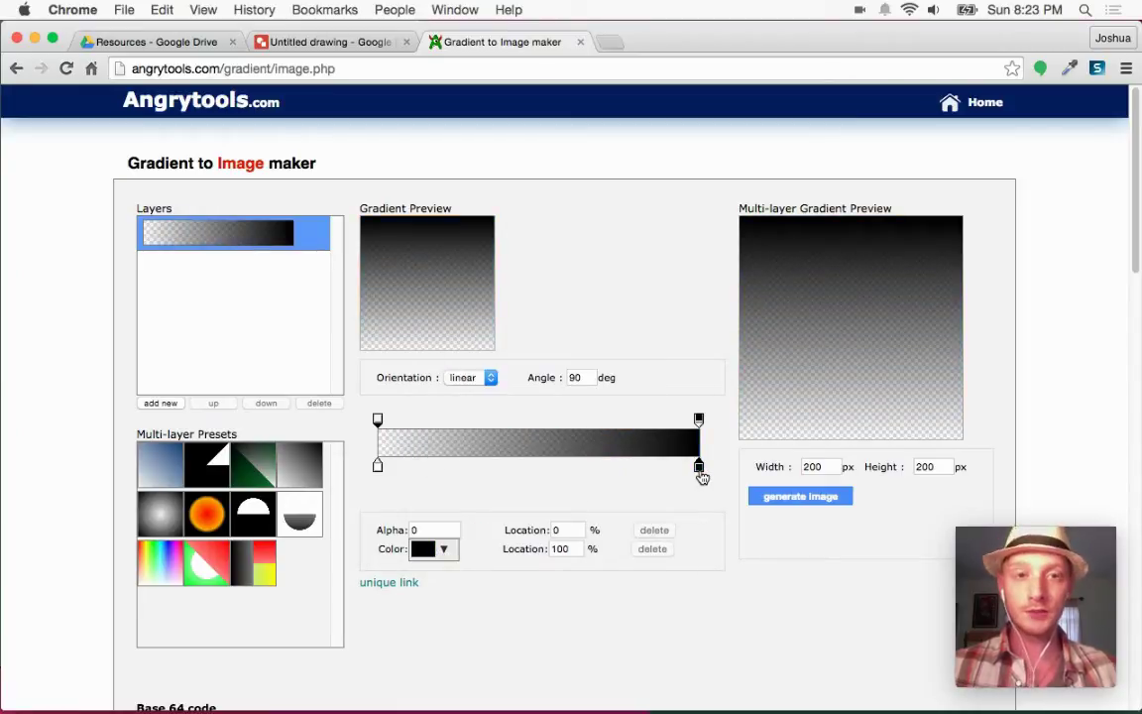
left_click(377, 466)
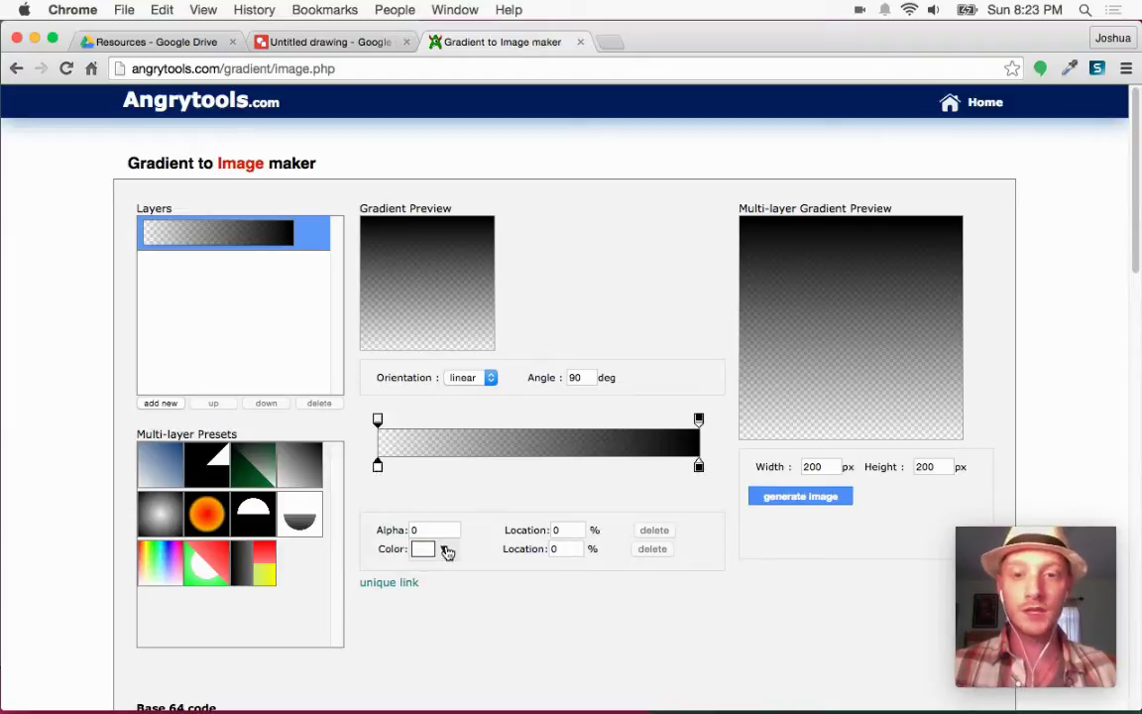
left_click(444, 548)
left_click(426, 361)
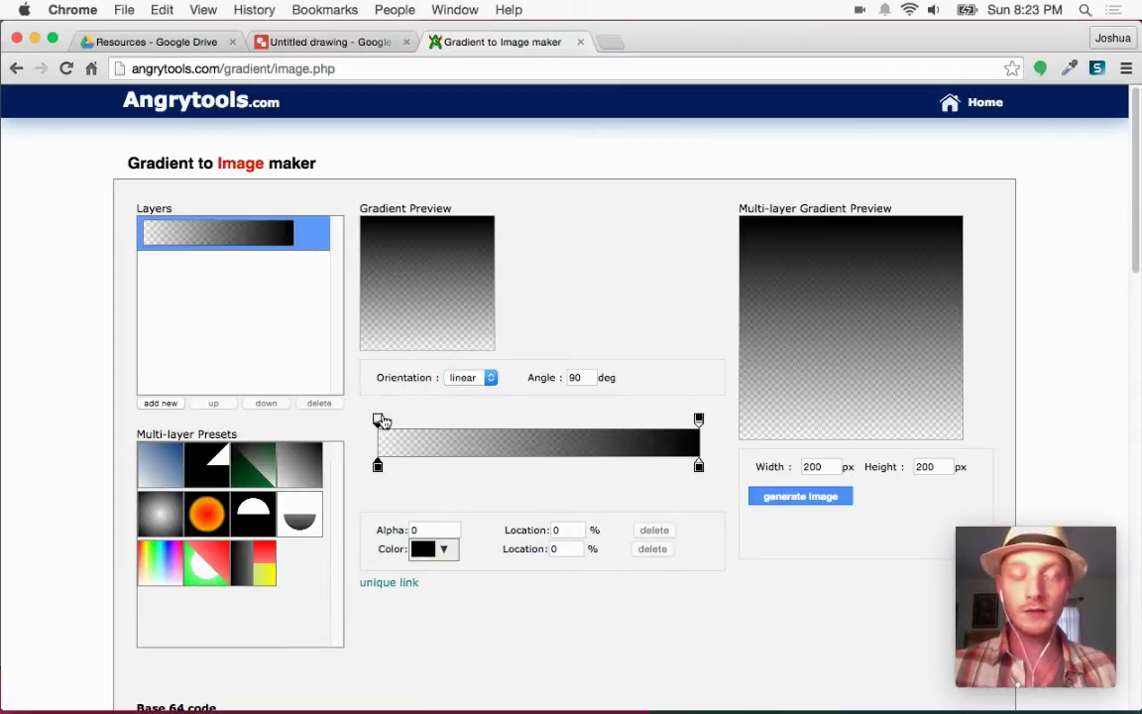
Step: Move the gradient's transparent alpha stop inward to the 5% location
left_click_drag(381, 424, 393, 425)
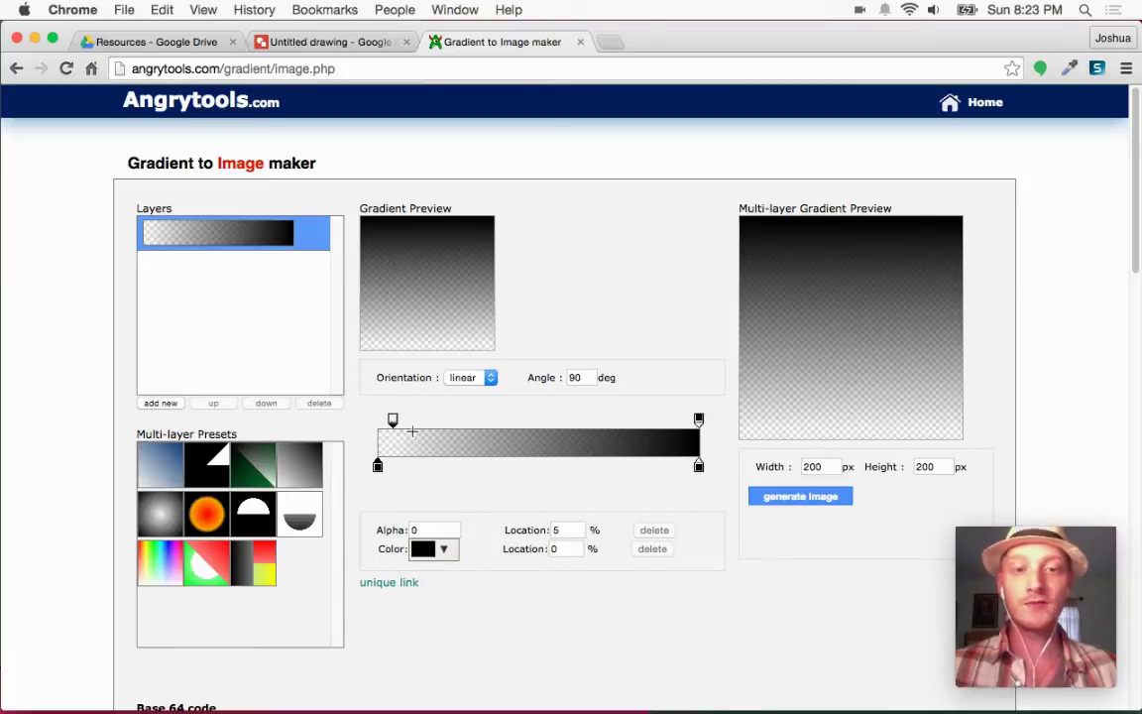
left_click(572, 529)
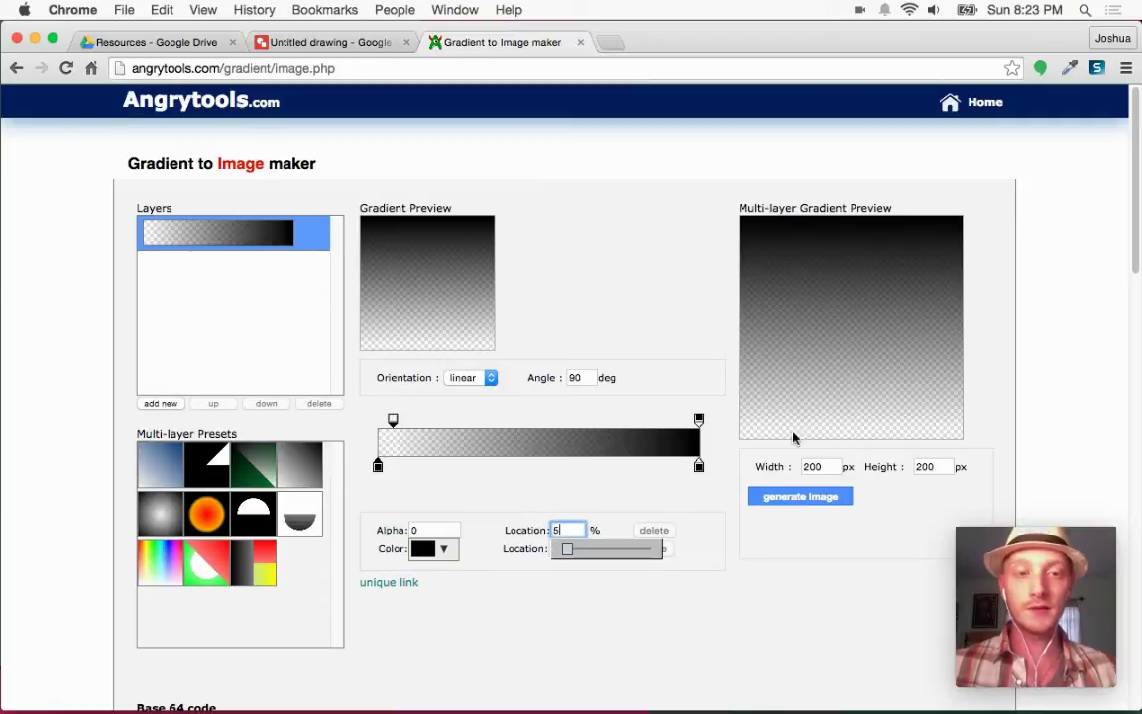
left_click(520, 474)
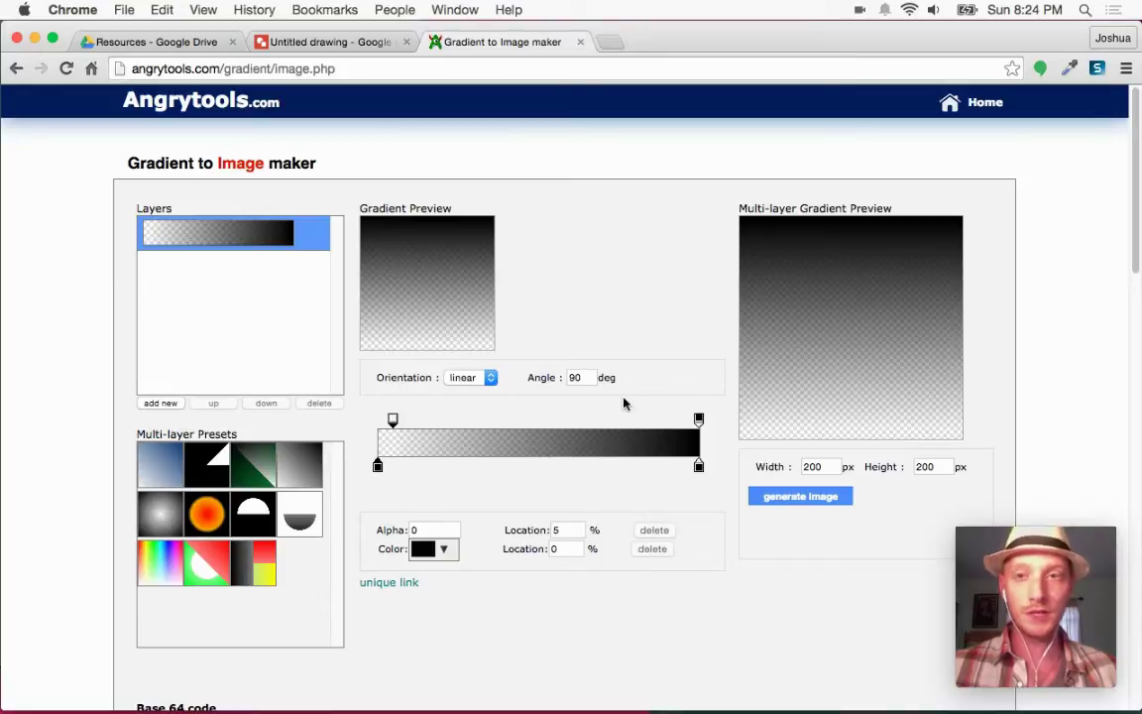
Step: Set the output image's width and height to 900 px each
scroll(811, 520, "down", 2)
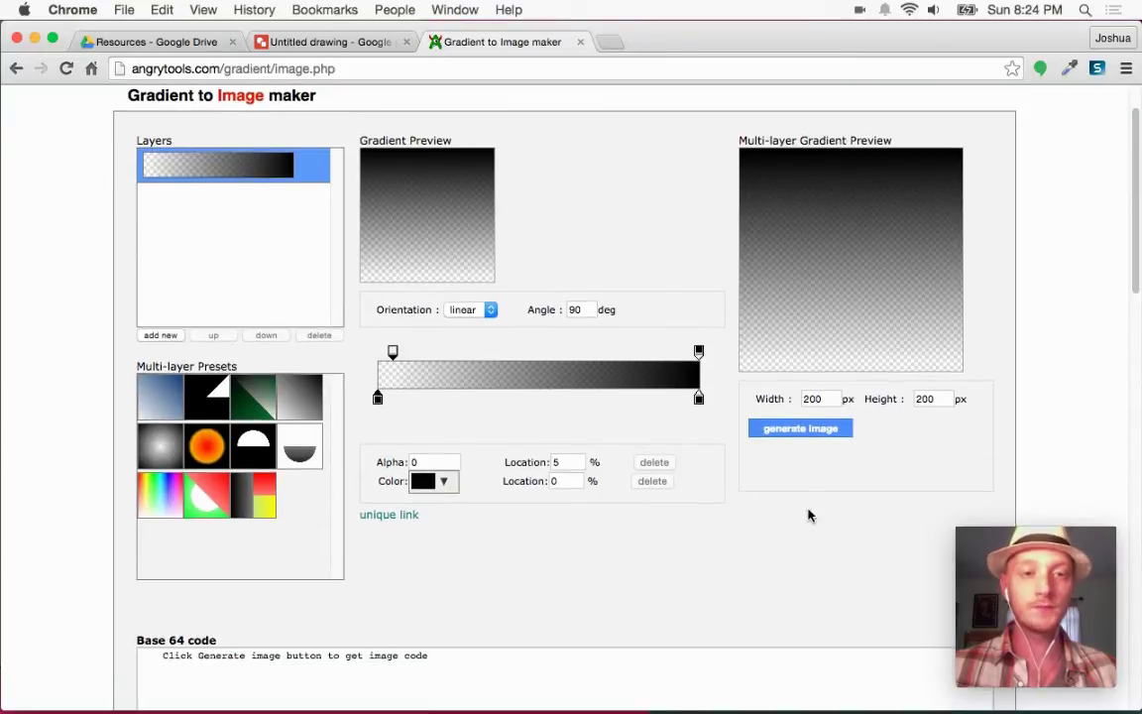
left_click(826, 399)
key("BackSpace")
key("BackSpace")
key("BackSpace")
type("900")
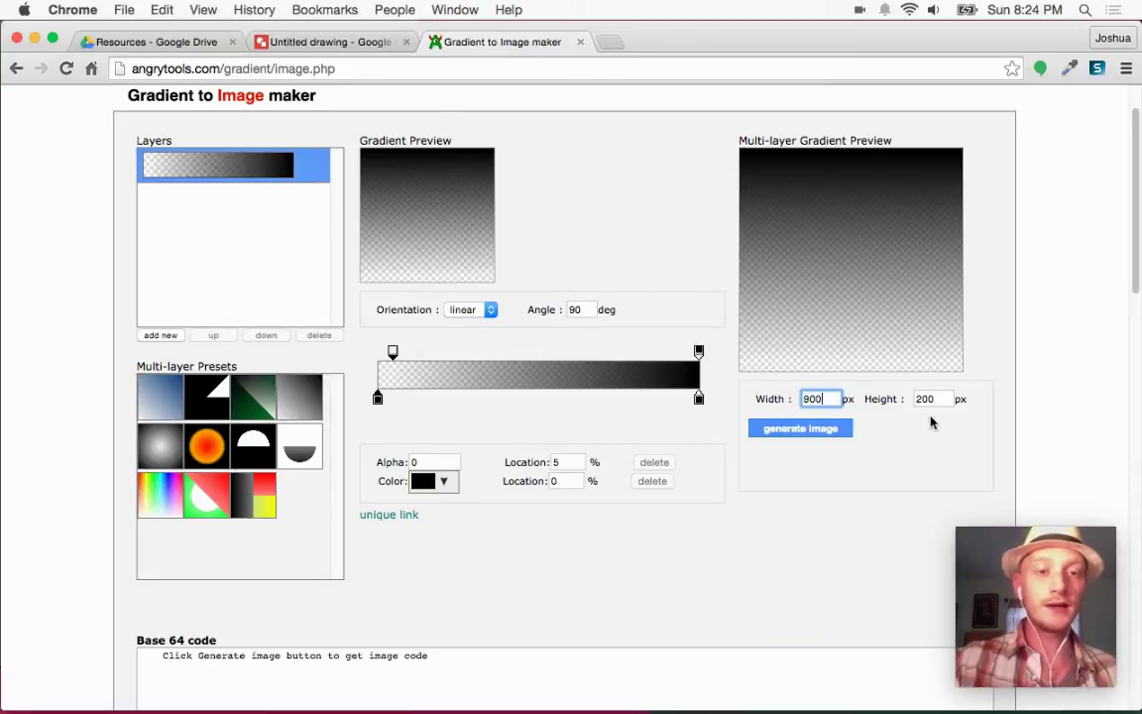
double_click(941, 400)
type("900")
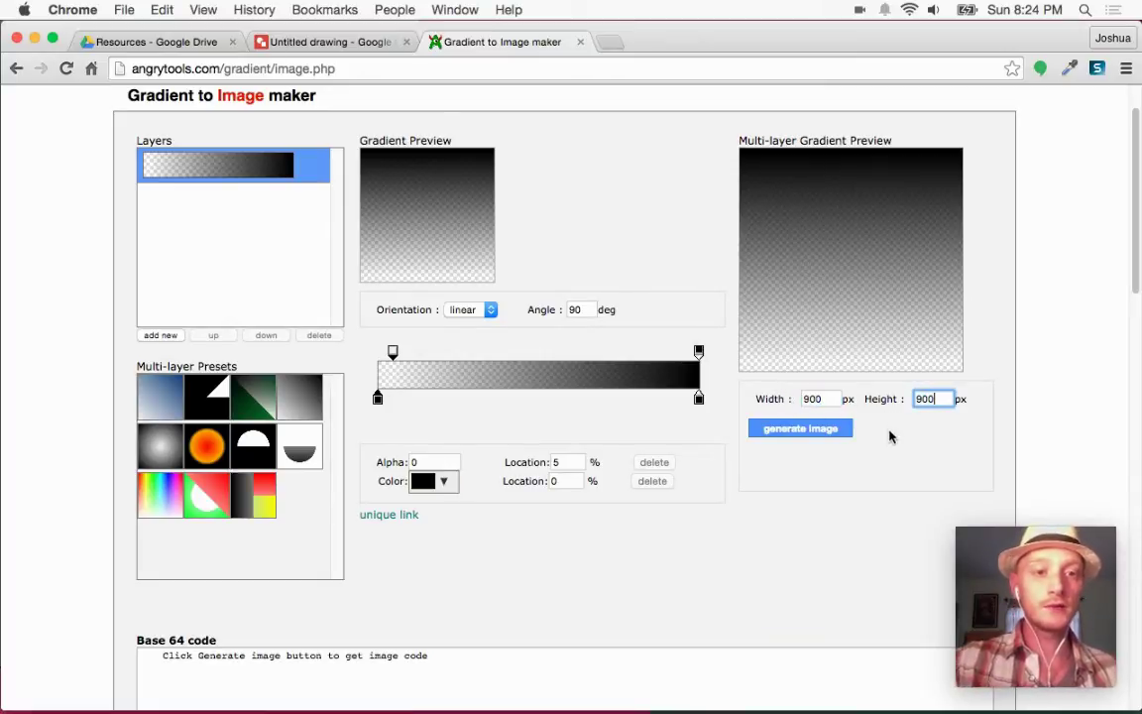
left_click(869, 476)
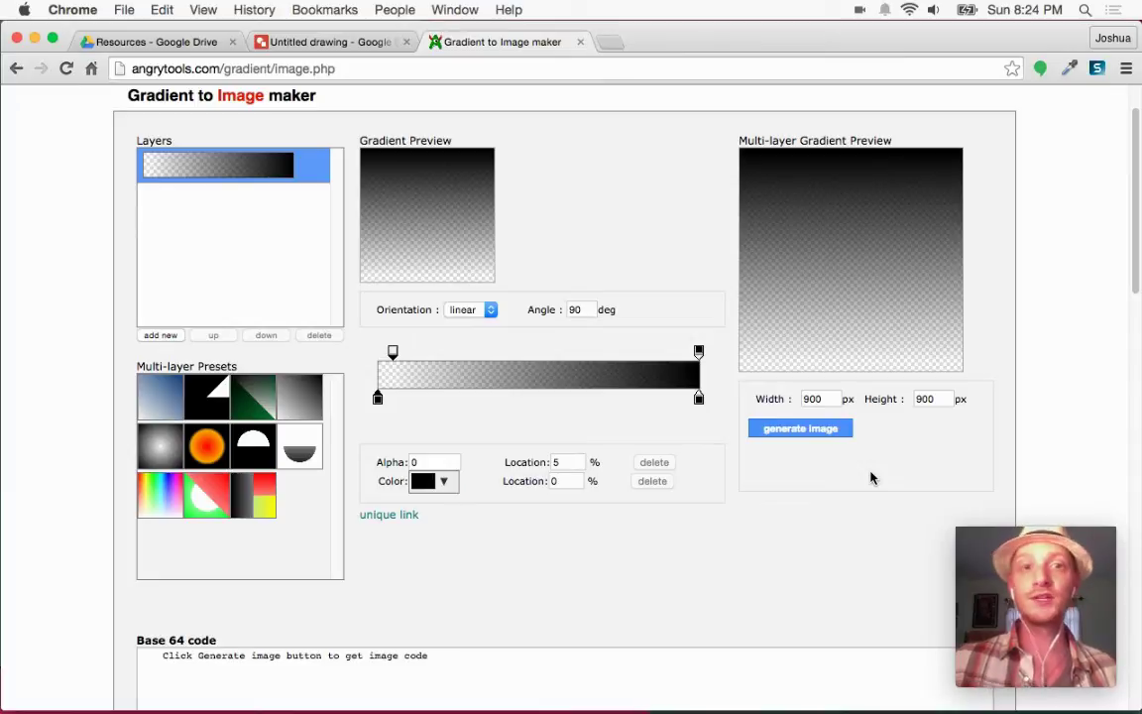
Step: Generate the gradient image and look over the full-size result from top to bottom
scroll(871, 468, "down", 1)
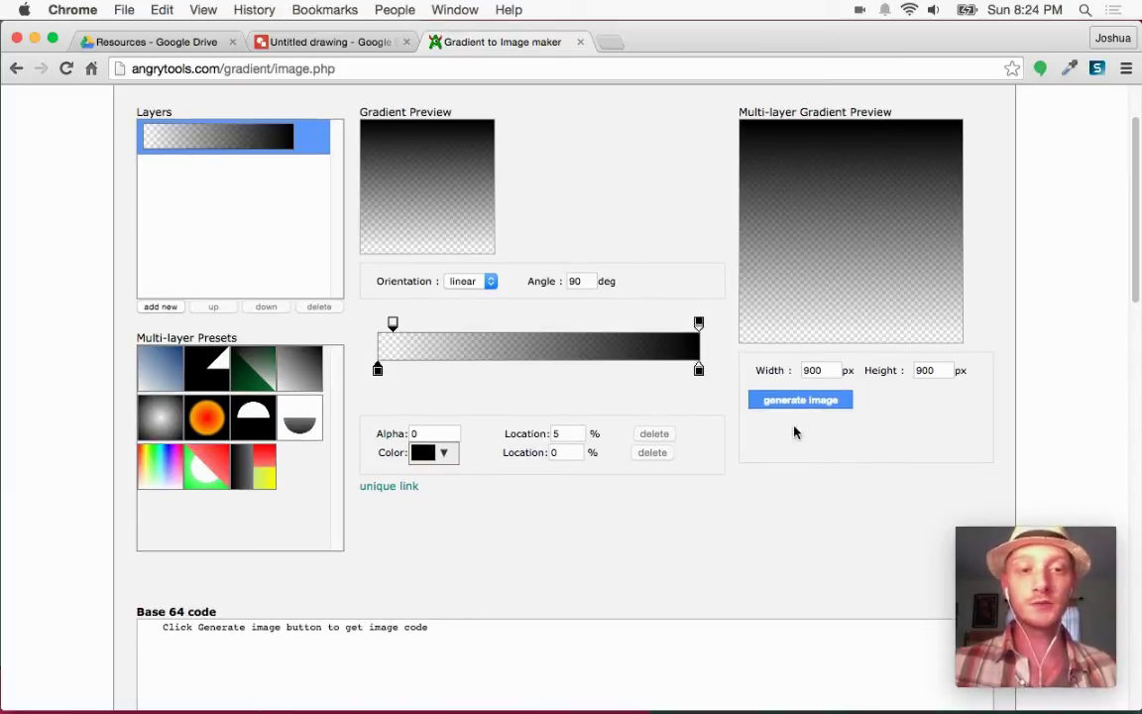
left_click(817, 400)
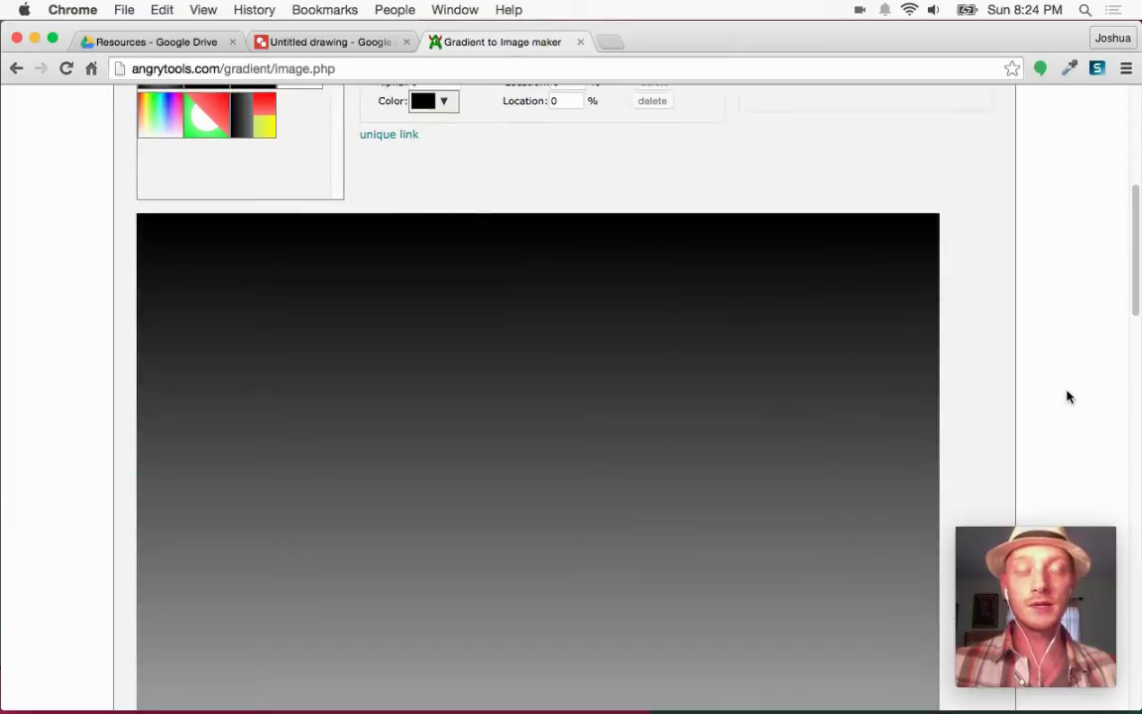
scroll(1068, 397, "down", 6)
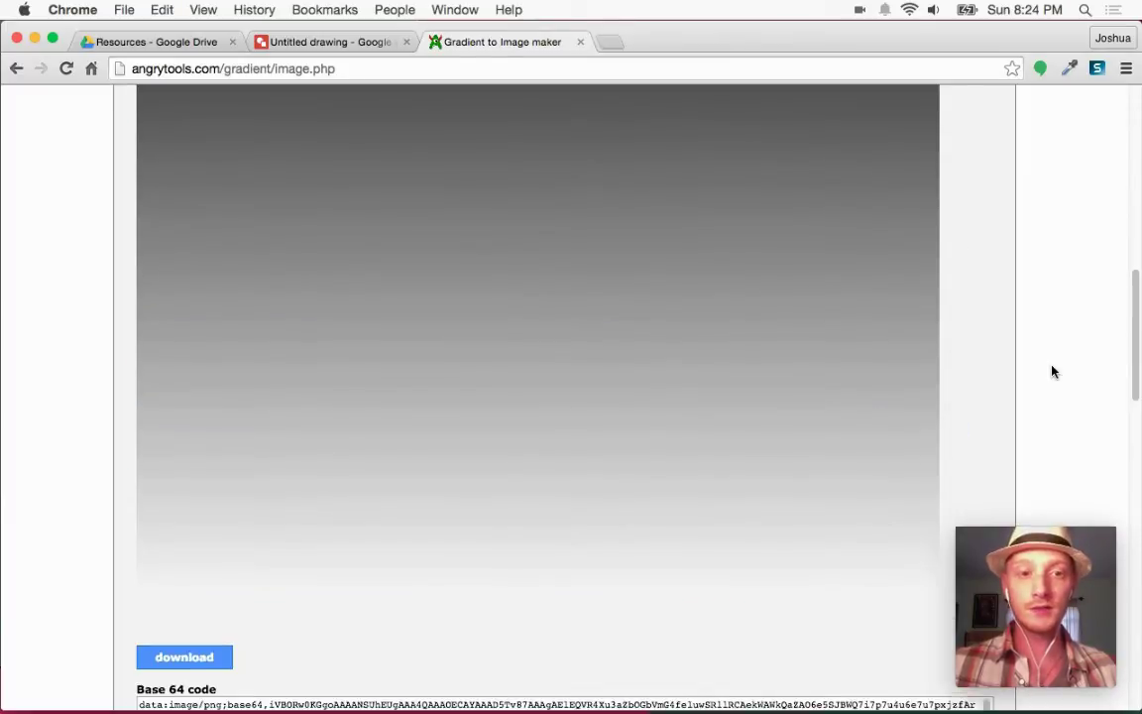
scroll(1053, 372, "up", 5)
scroll(1054, 372, "down", 5)
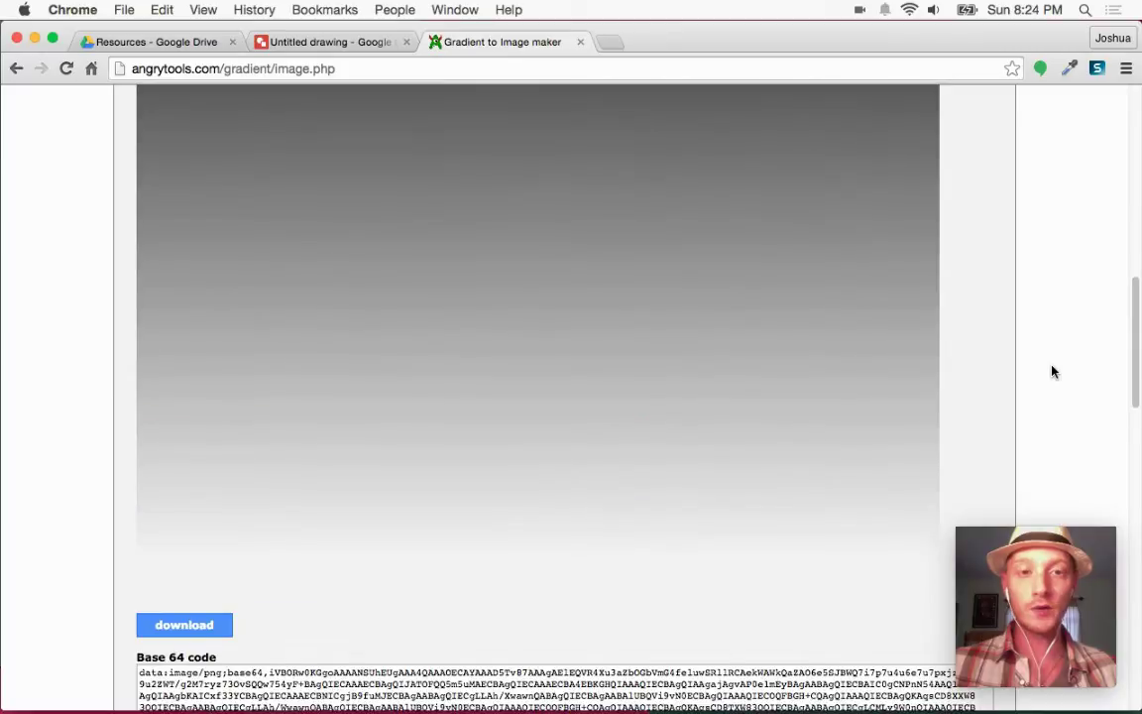
scroll(1053, 371, "up", 5)
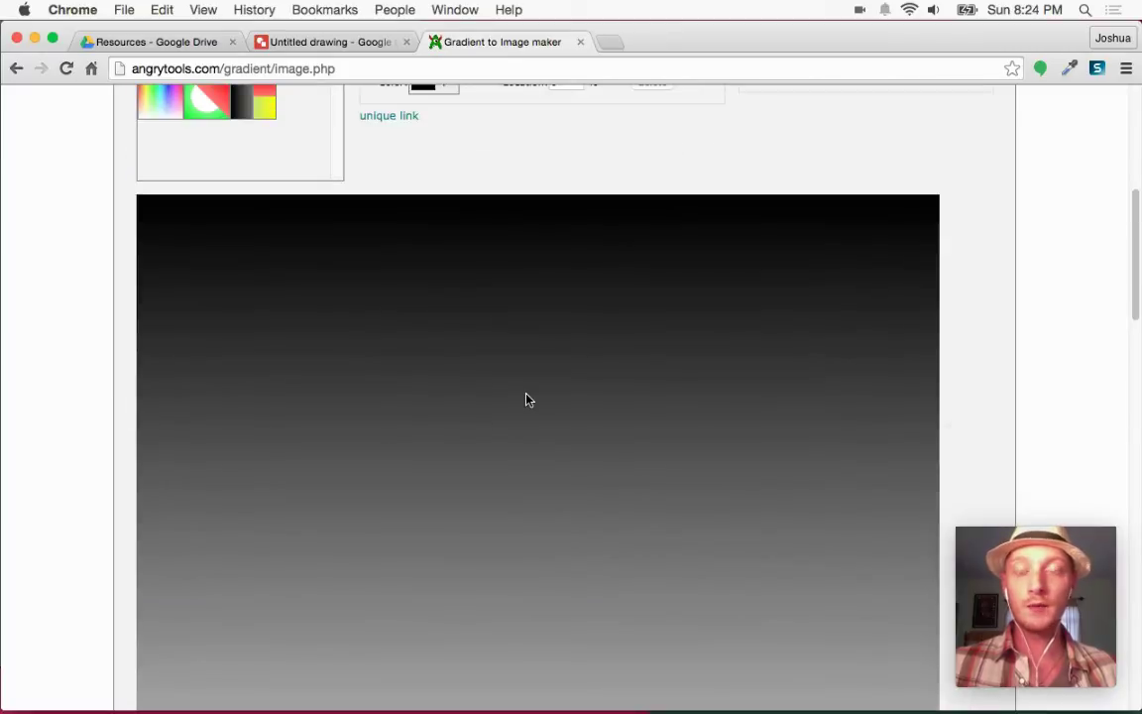
Step: Copy the generated gradient image into the untitled drawing and shrink it in the upper-left part of the canvas
right_click(537, 398)
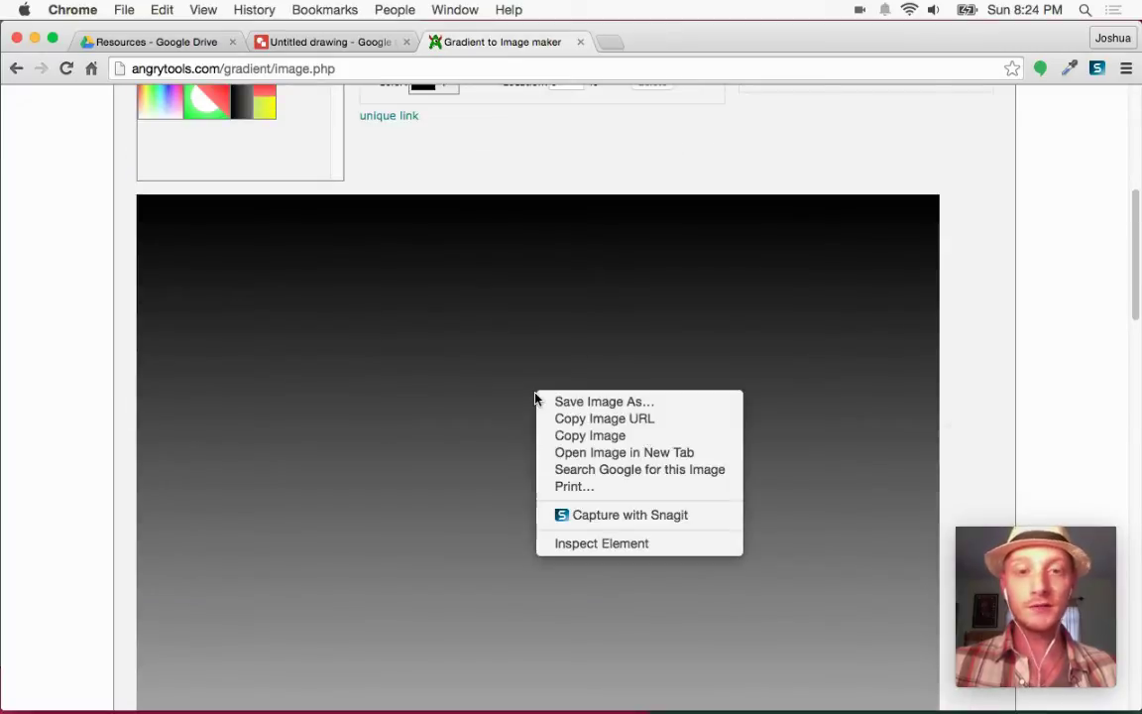
left_click(638, 443)
left_click(322, 43)
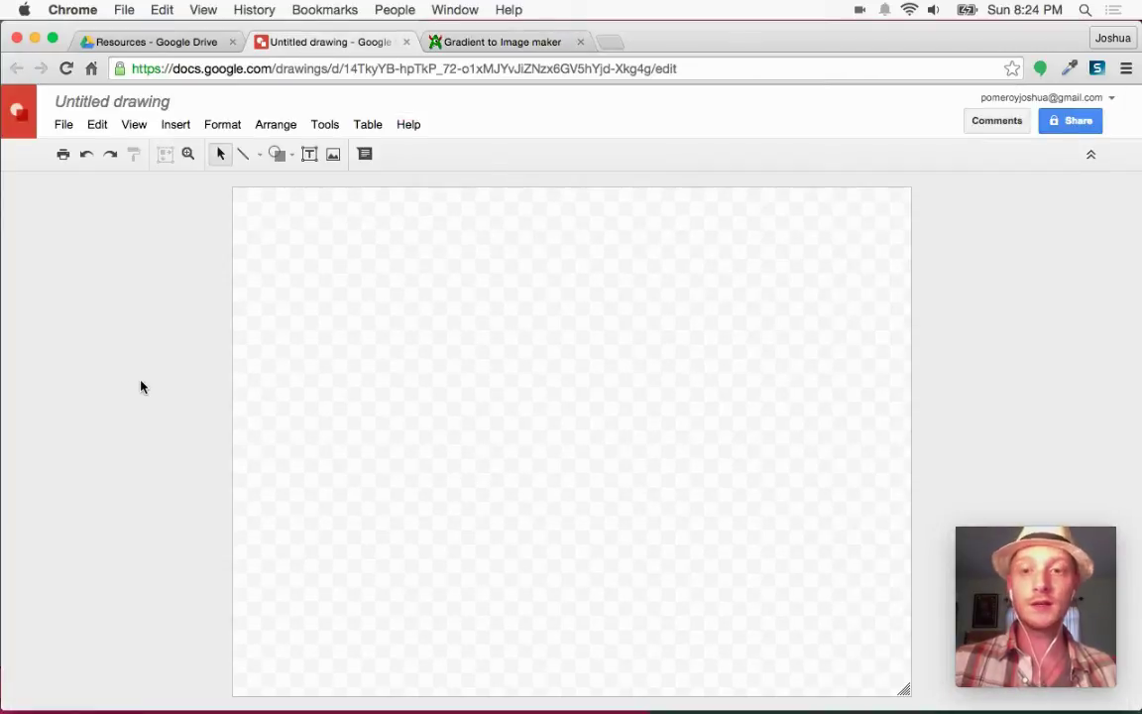
key("super+v")
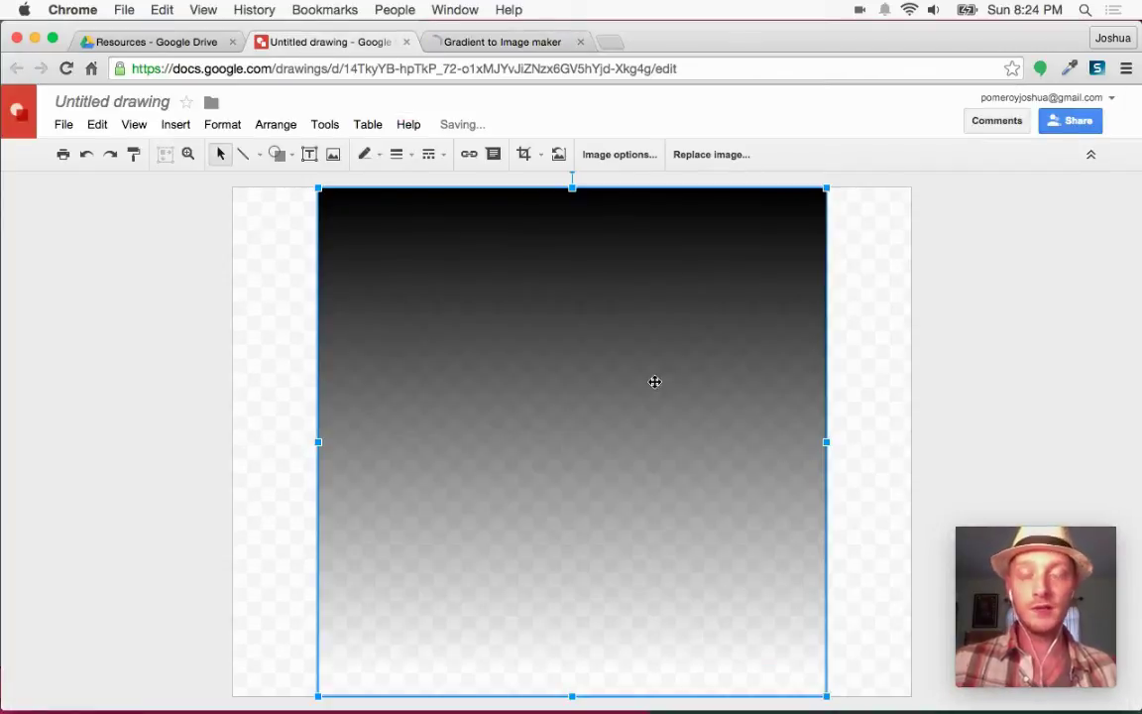
left_click_drag(825, 190, 723, 407)
left_click_drag(593, 463, 213, 427)
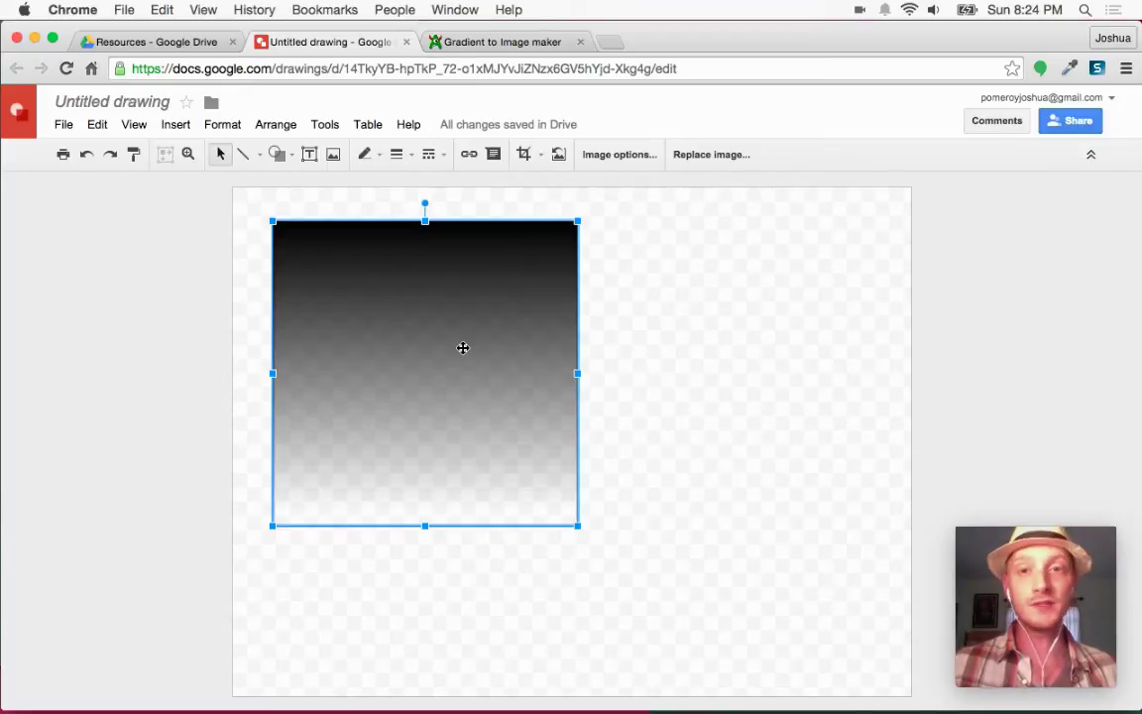
Step: Duplicate the gradient image beside the original and flip the copy vertically
left_click_drag(415, 344, 729, 340)
left_click(276, 125)
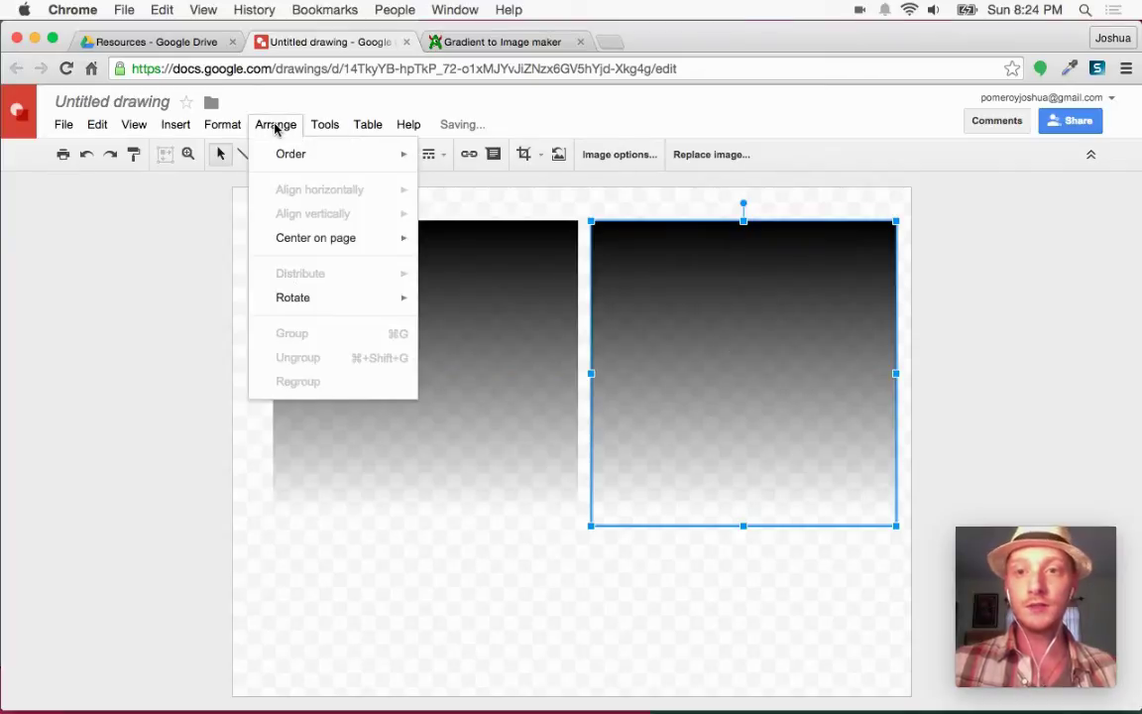
mouse_move(300, 297)
left_click(501, 382)
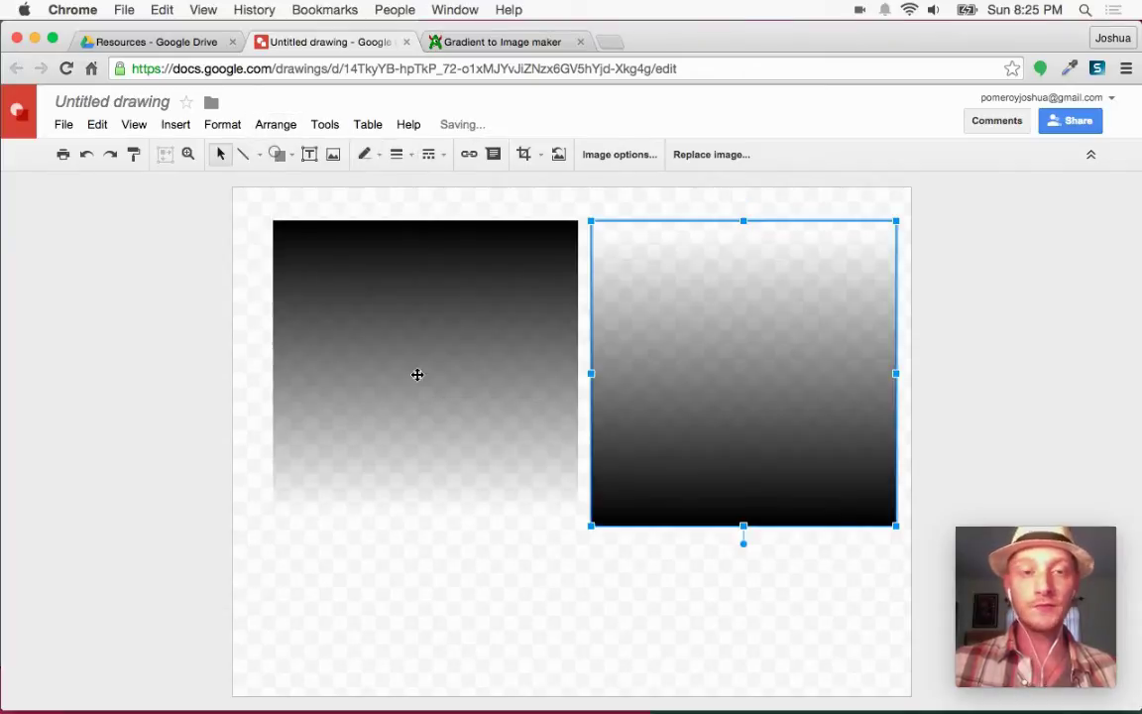
left_click(195, 393)
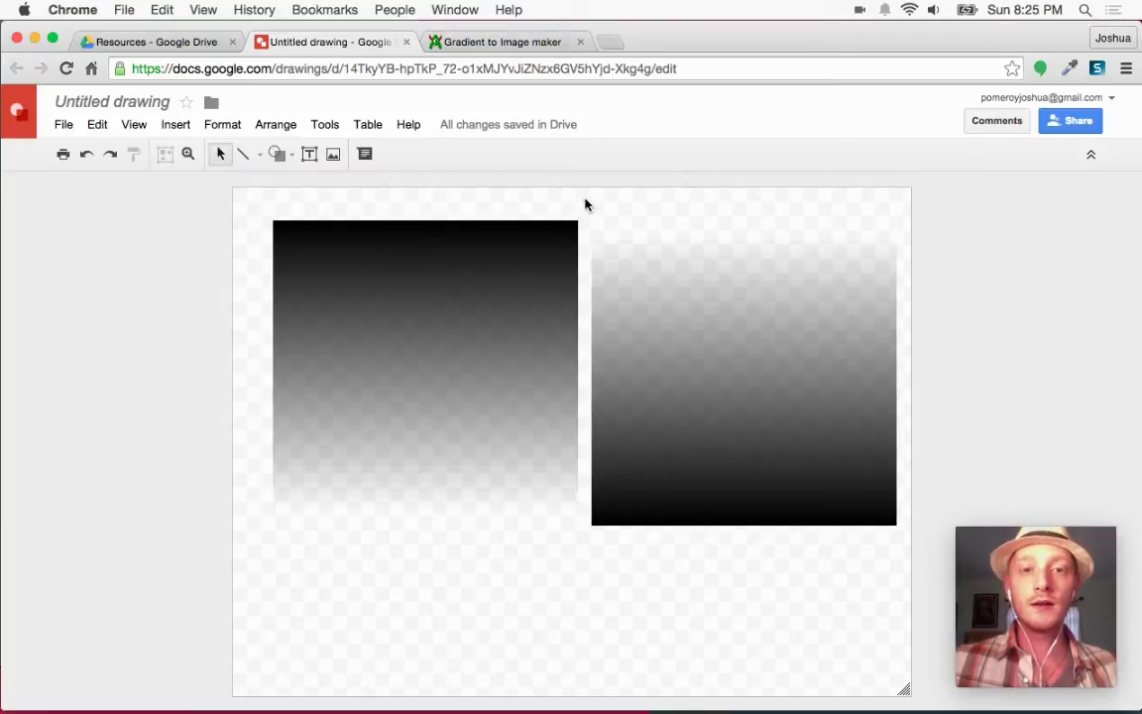
Step: Reverse the gradient in the Gradient to Image maker by swapping its colour stops and moving the opaque alpha stop to 0%, past the transparent one
left_click(750, 410)
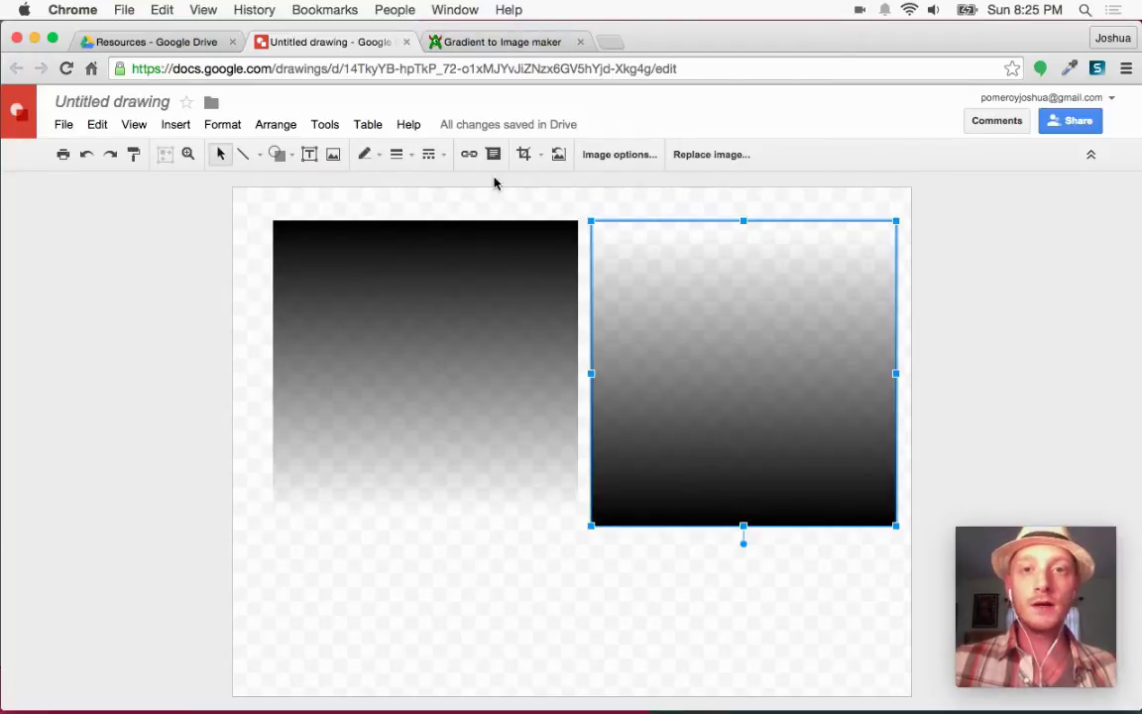
left_click(505, 41)
scroll(691, 280, "up", 5)
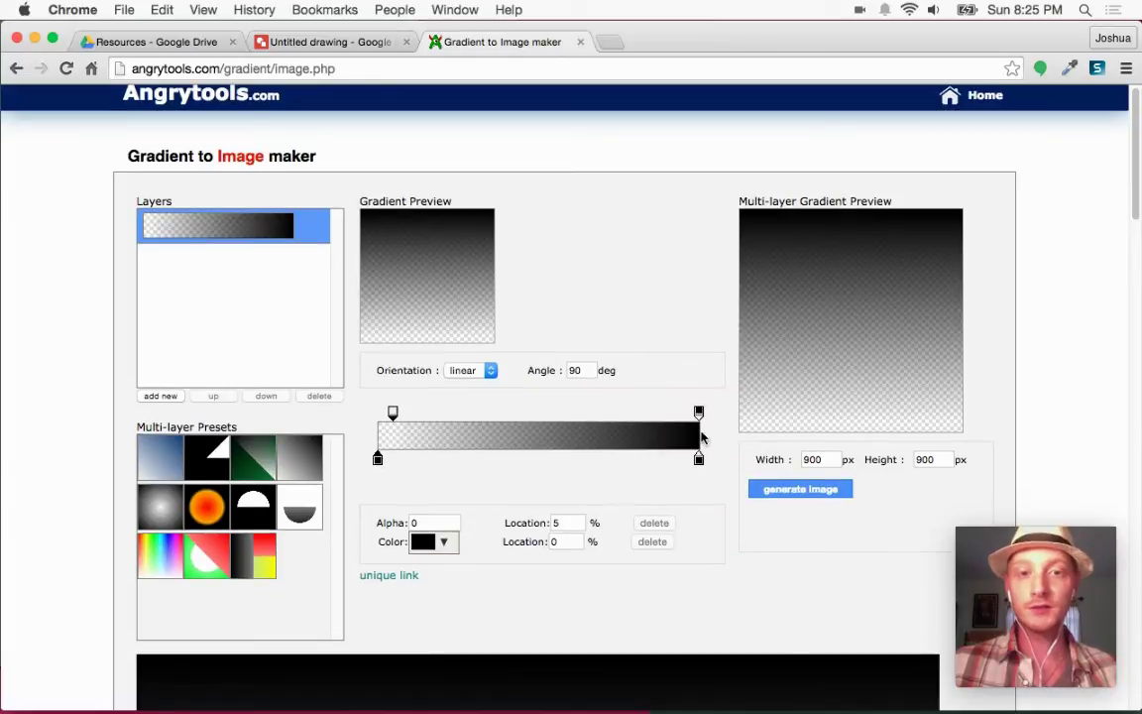
left_click_drag(699, 459, 460, 459)
left_click_drag(377, 458, 726, 476)
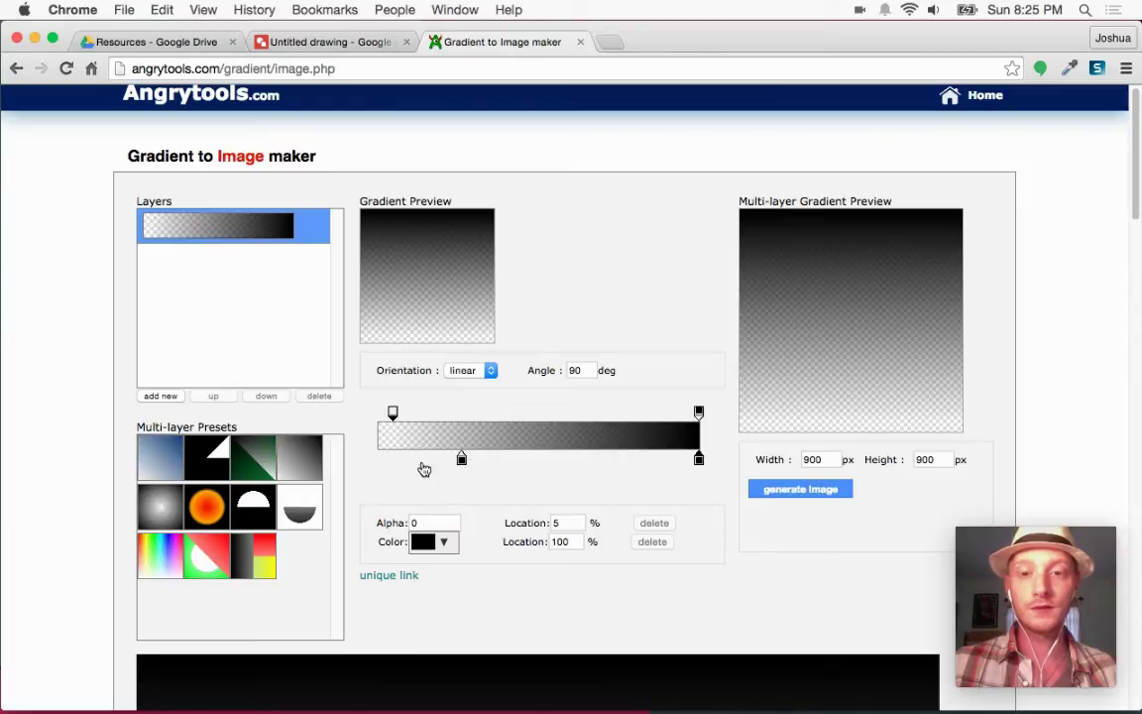
left_click(462, 459)
left_click_drag(463, 461, 382, 461)
left_click_drag(393, 418, 625, 416)
left_click_drag(700, 417, 366, 416)
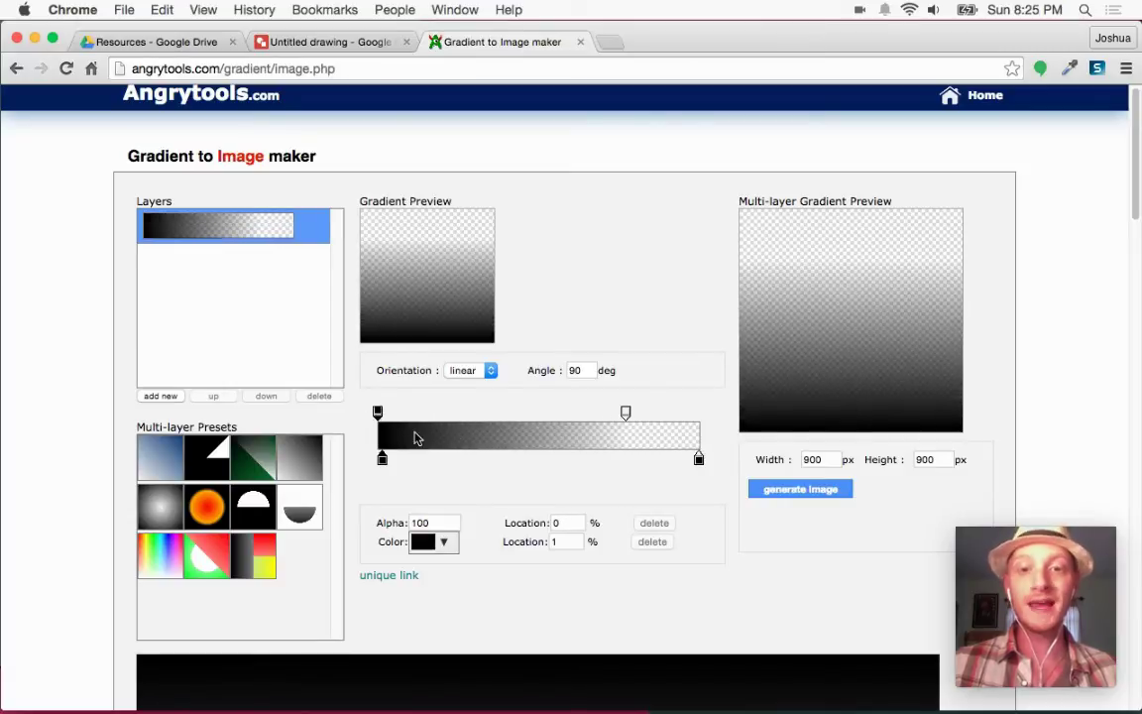
Step: Set the first colour stop to 0% and the transparent alpha stop to 95%, and generate the gradient image
left_click_drag(385, 464, 378, 466)
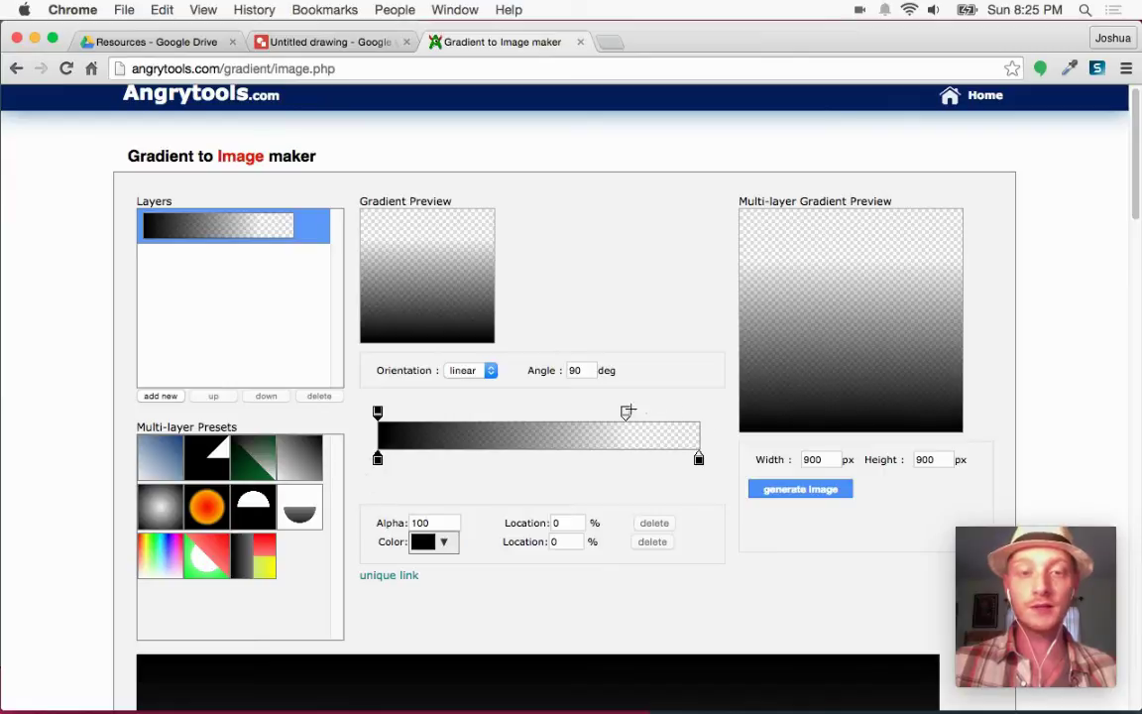
left_click_drag(626, 416, 684, 426)
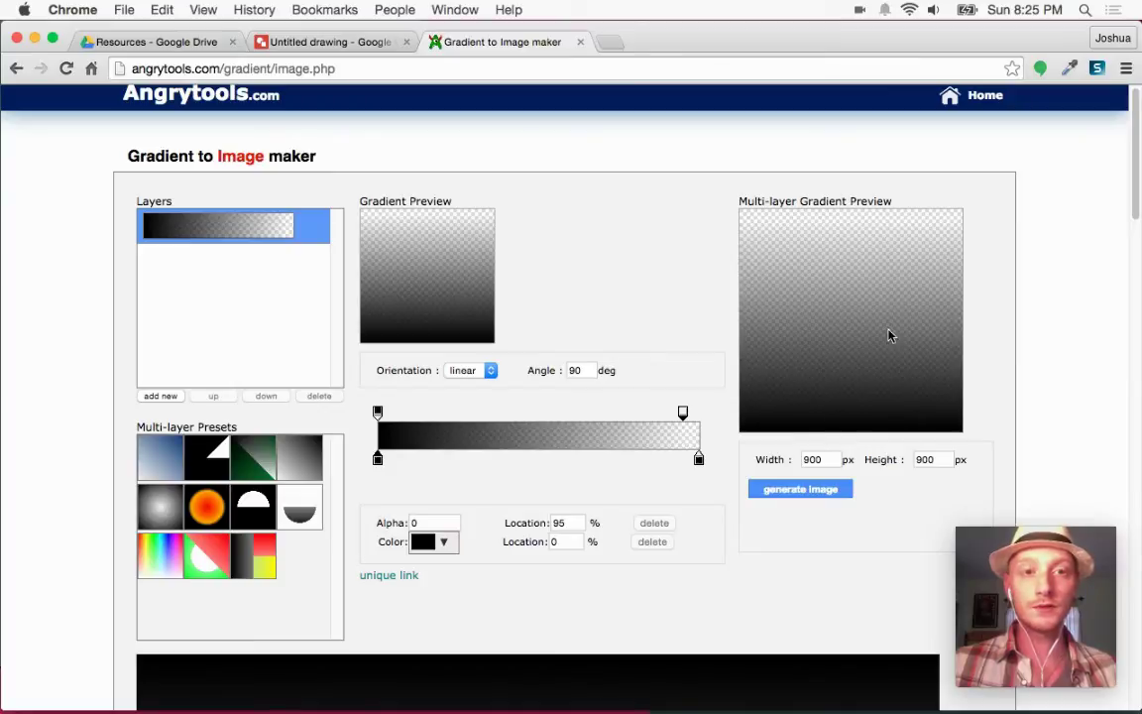
scroll(861, 320, "down", 2)
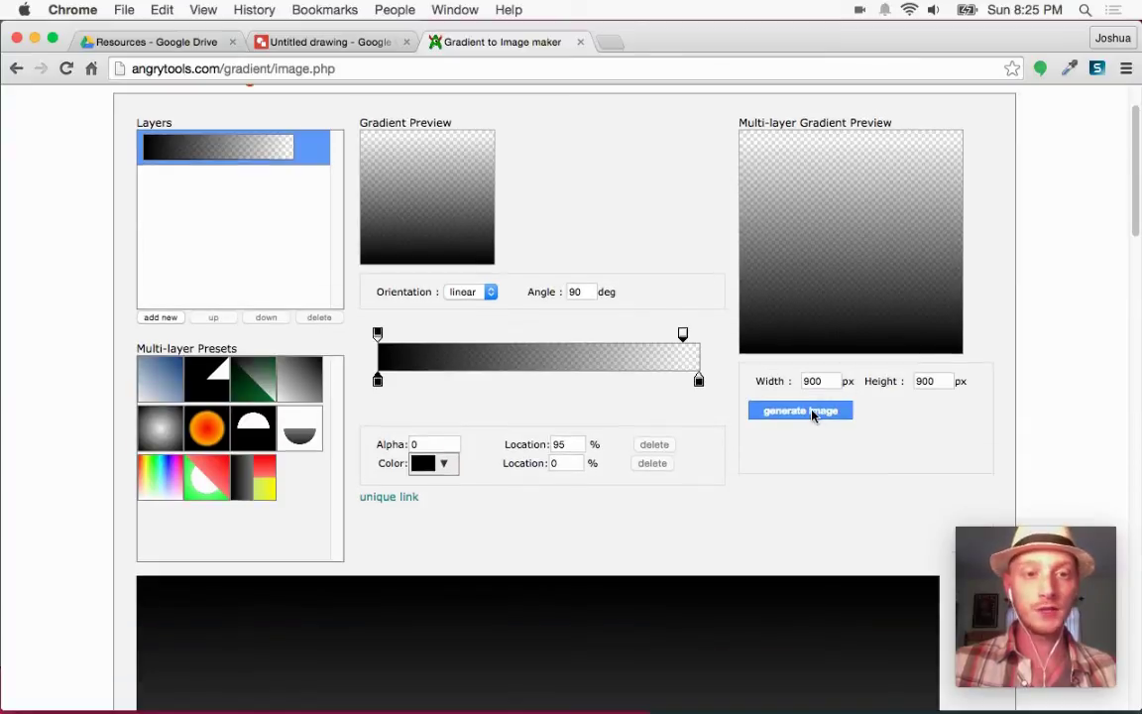
left_click(822, 410)
Step: Copy the generated image into the untitled drawing, shrink it and place it to the right of the existing linear gradient
scroll(1037, 326, "down", 8)
right_click(663, 331)
left_click(697, 374)
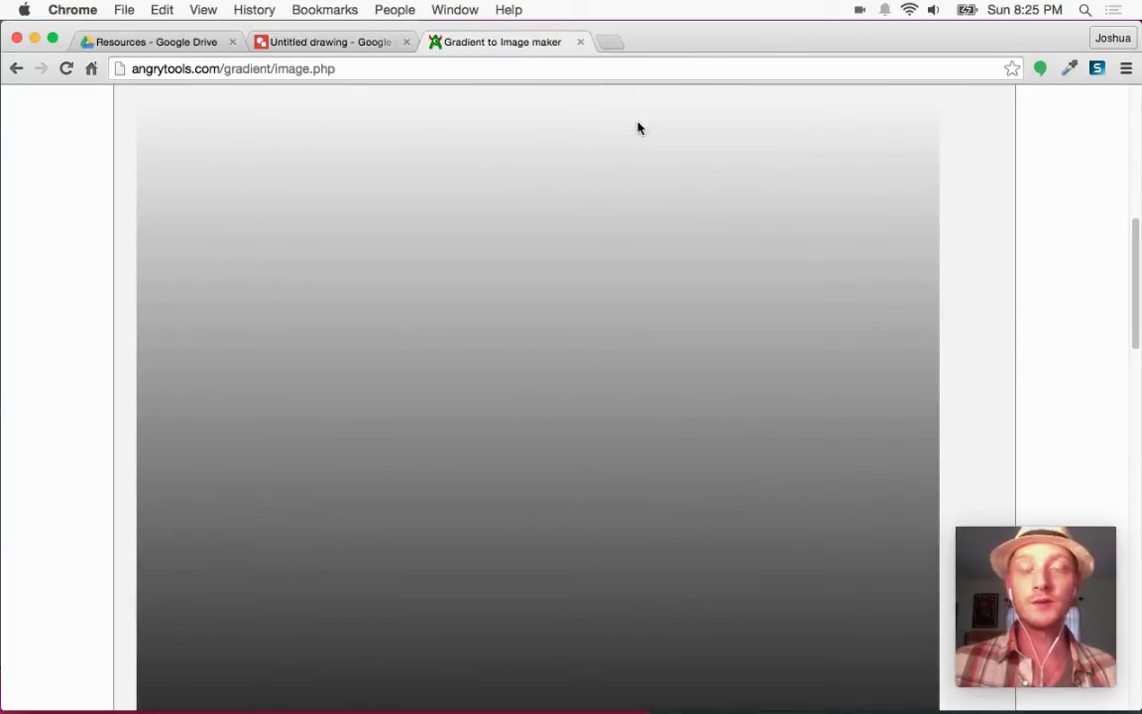
left_click(298, 44)
key("super+v")
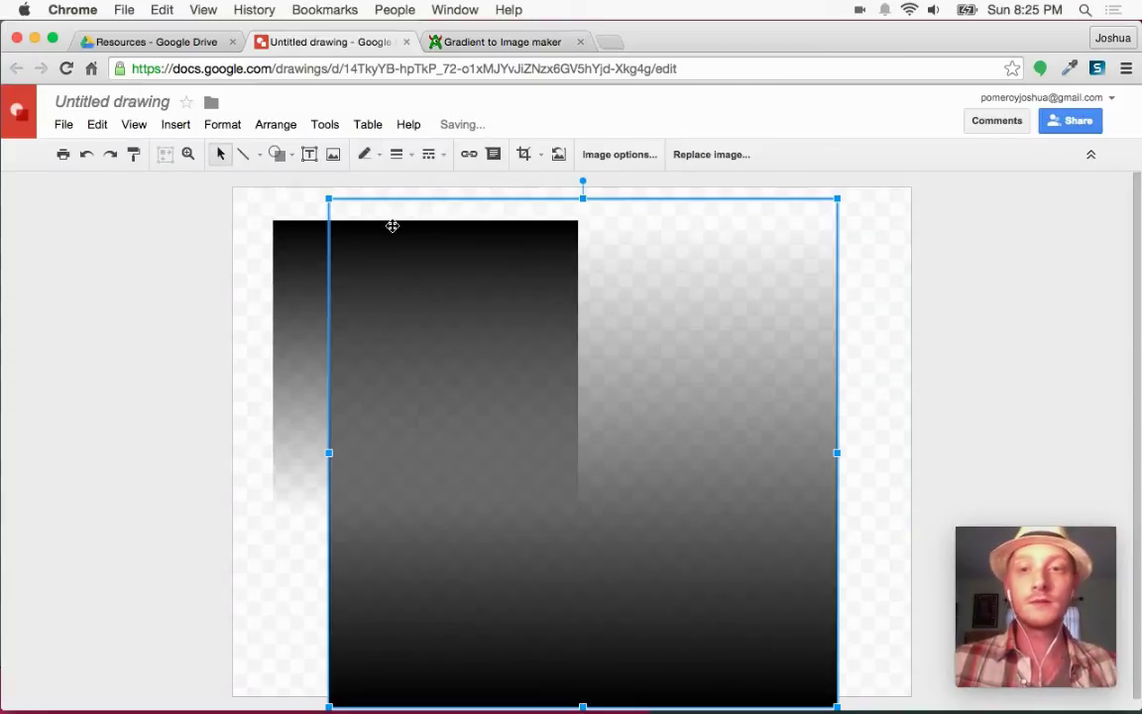
left_click_drag(328, 197, 477, 298)
left_click_drag(660, 438, 727, 361)
key("super+a")
left_click(836, 305)
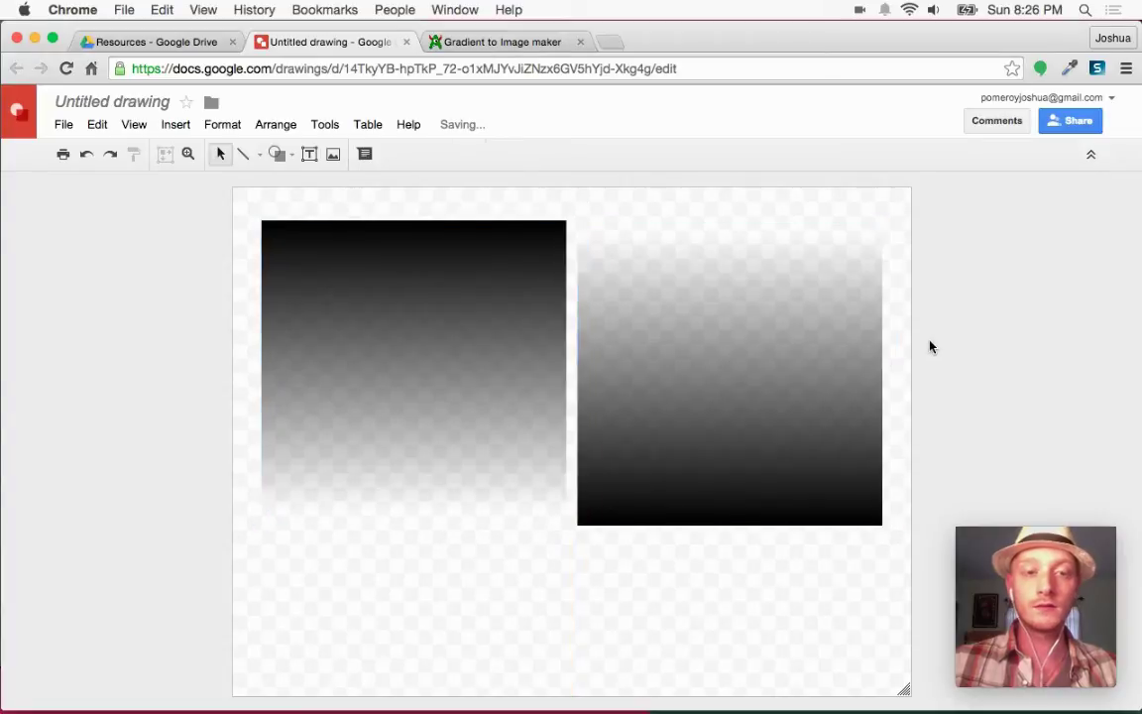
Step: In the Gradient to Image maker, change the orientation to radial and move the transparent alpha stop to 70%
left_click(498, 44)
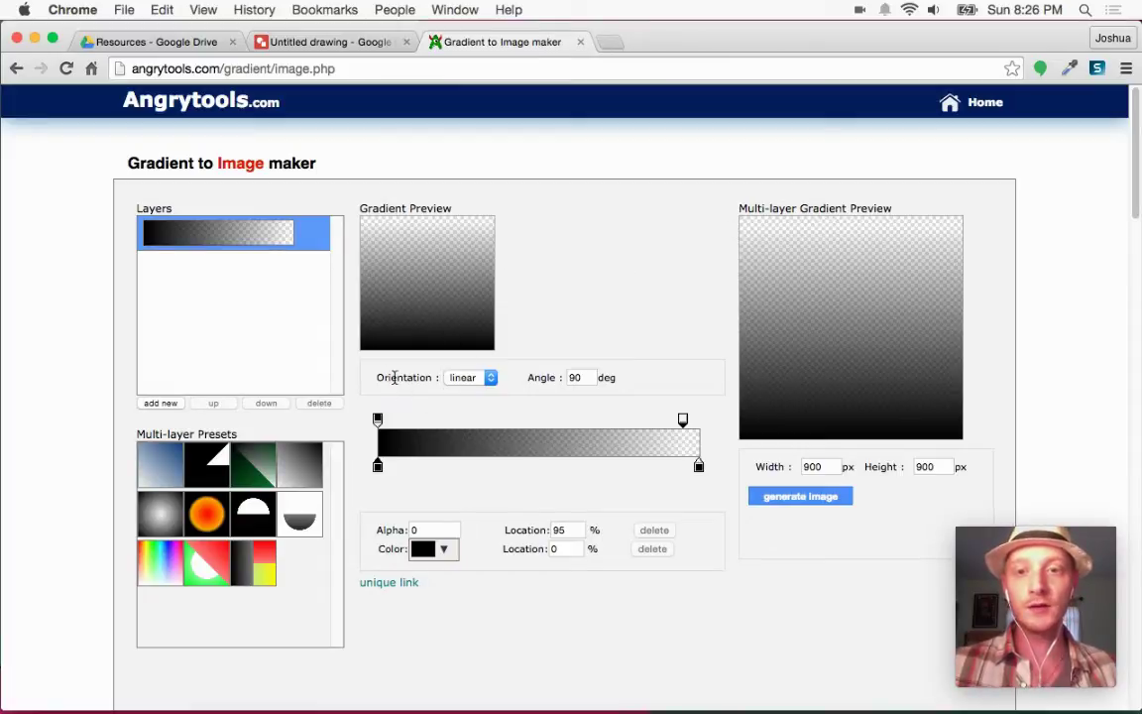
left_click(476, 378)
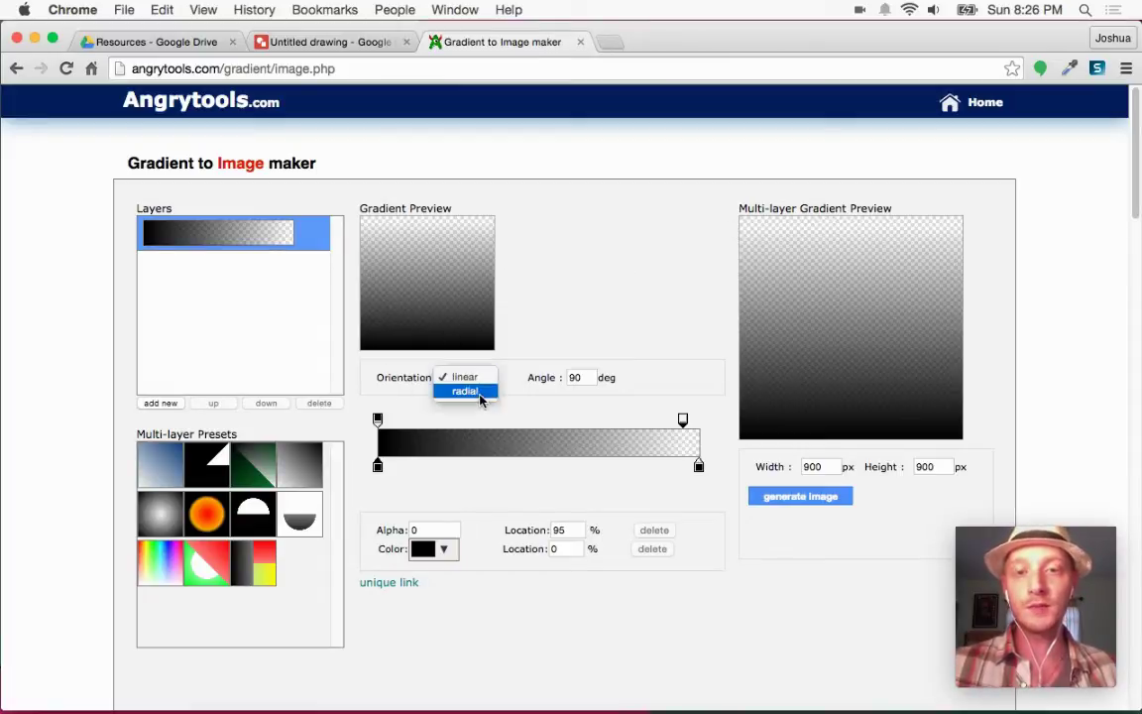
left_click(465, 391)
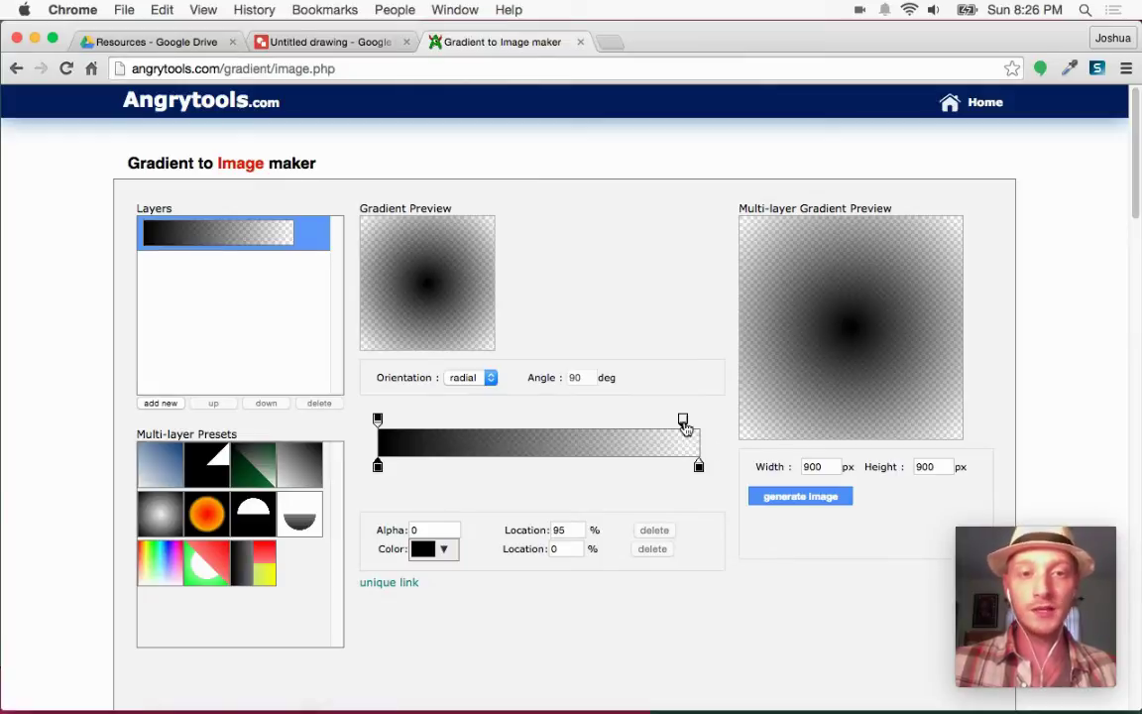
left_click_drag(682, 427, 594, 433)
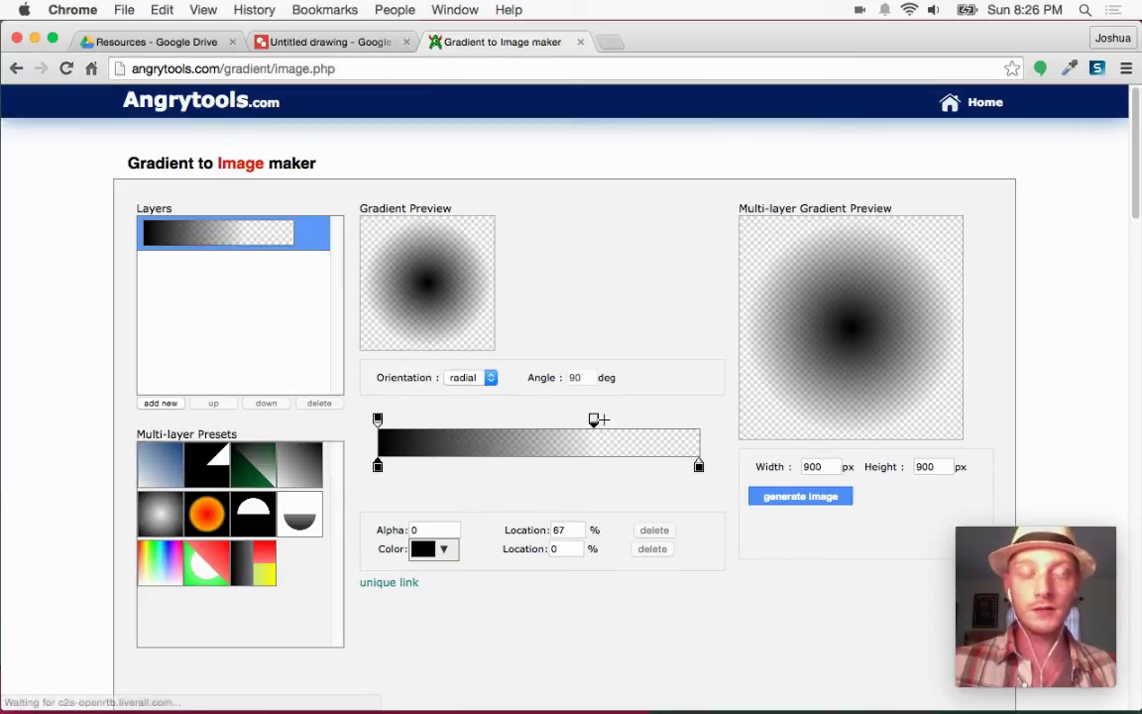
left_click_drag(596, 424, 606, 429)
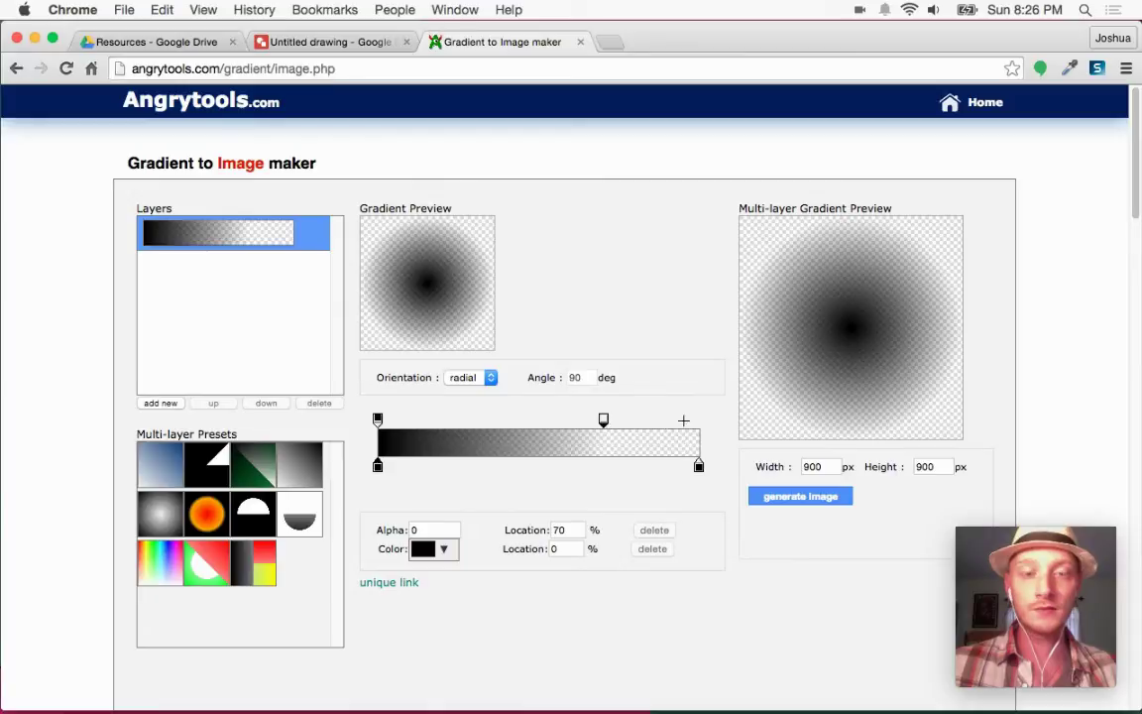
Step: Generate the radial gradient image at 900 by 900 px and look over the full-size result
scroll(706, 326, "down", 3)
left_click(944, 335)
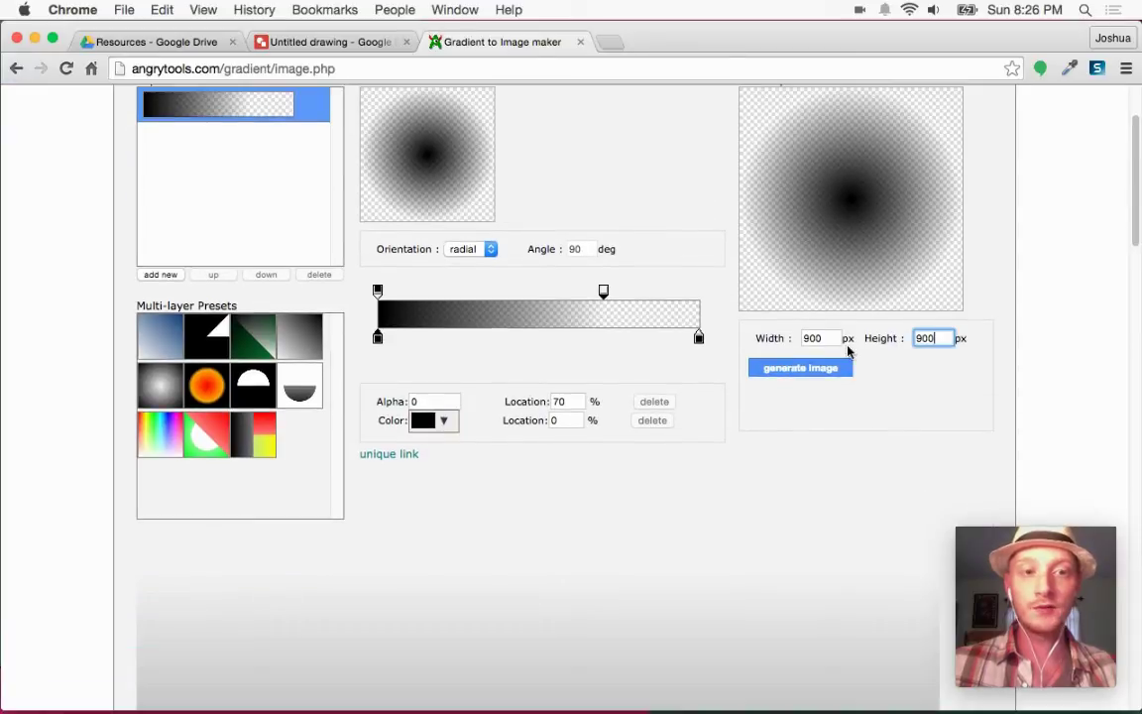
scroll(838, 352, "down", 2)
left_click(836, 280)
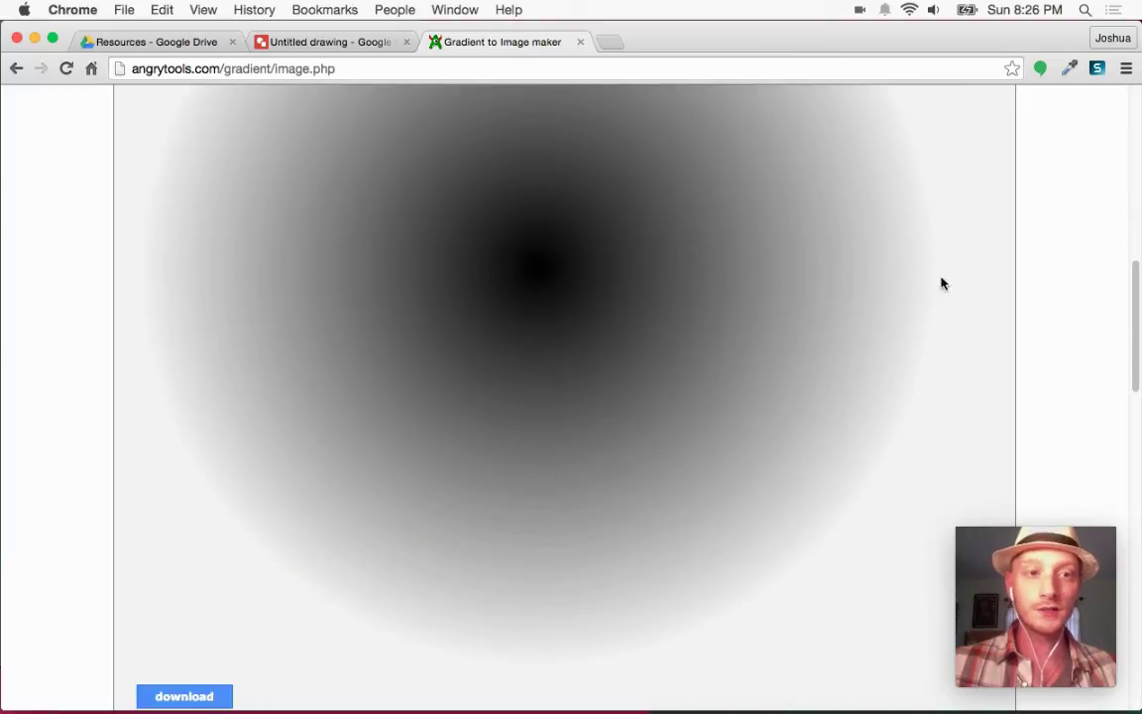
scroll(650, 341, "up", 2)
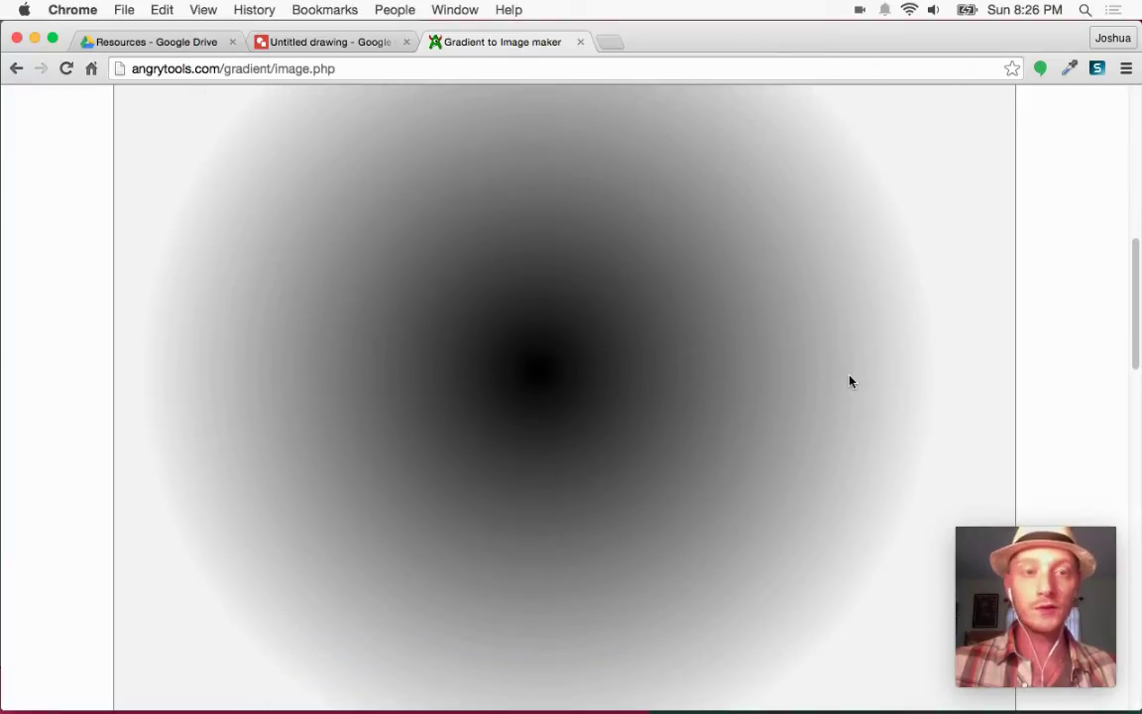
scroll(850, 380, "up", 3)
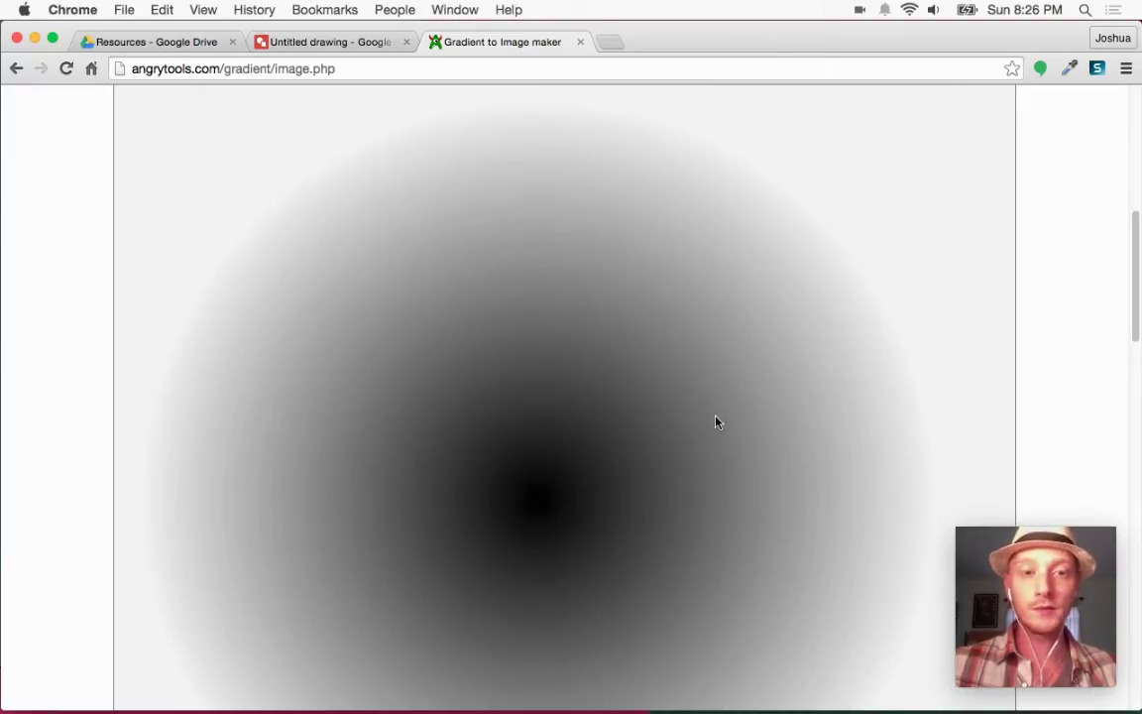
scroll(930, 311, "up", 10)
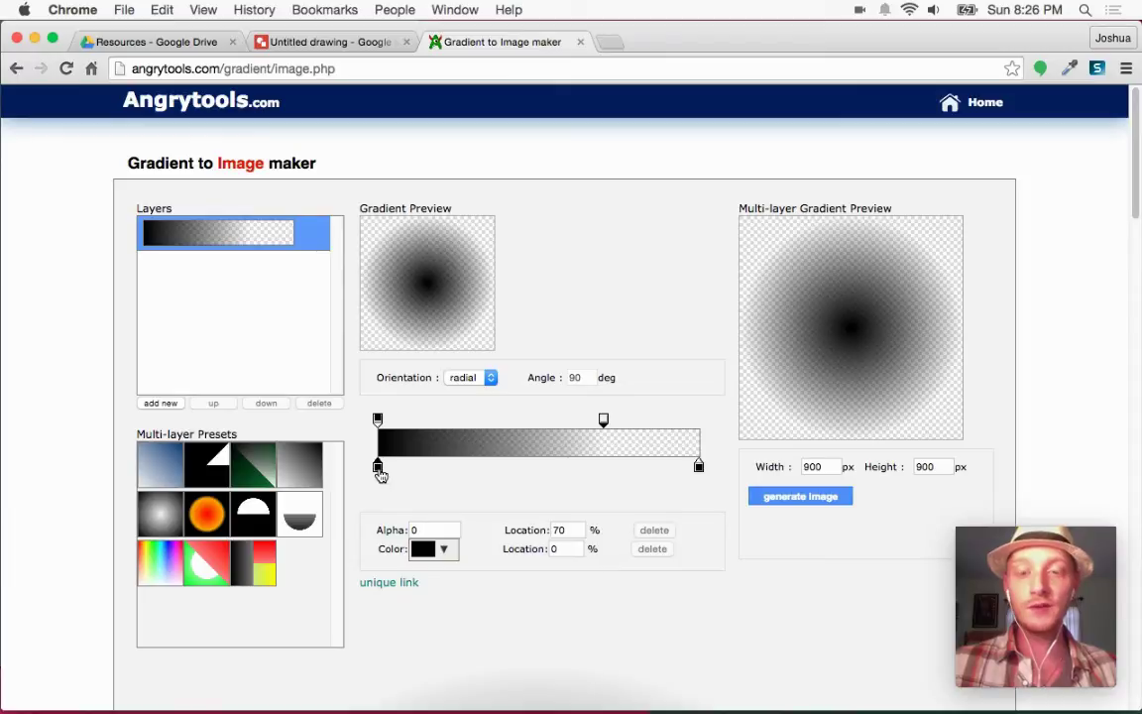
Step: Move the opaque alpha stop of the radial gradient to 15% and generate the darker-centred image
mouse_move(379, 475)
left_mouse_down()
mouse_move(472, 474)
mouse_move(378, 466)
left_mouse_up()
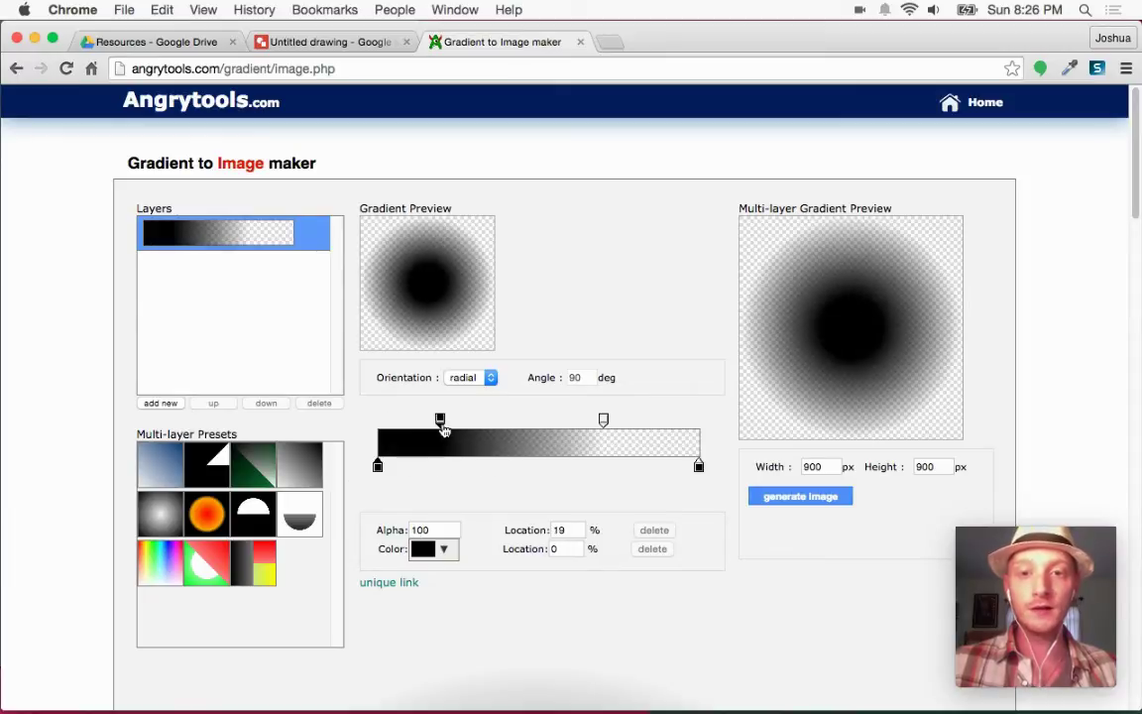
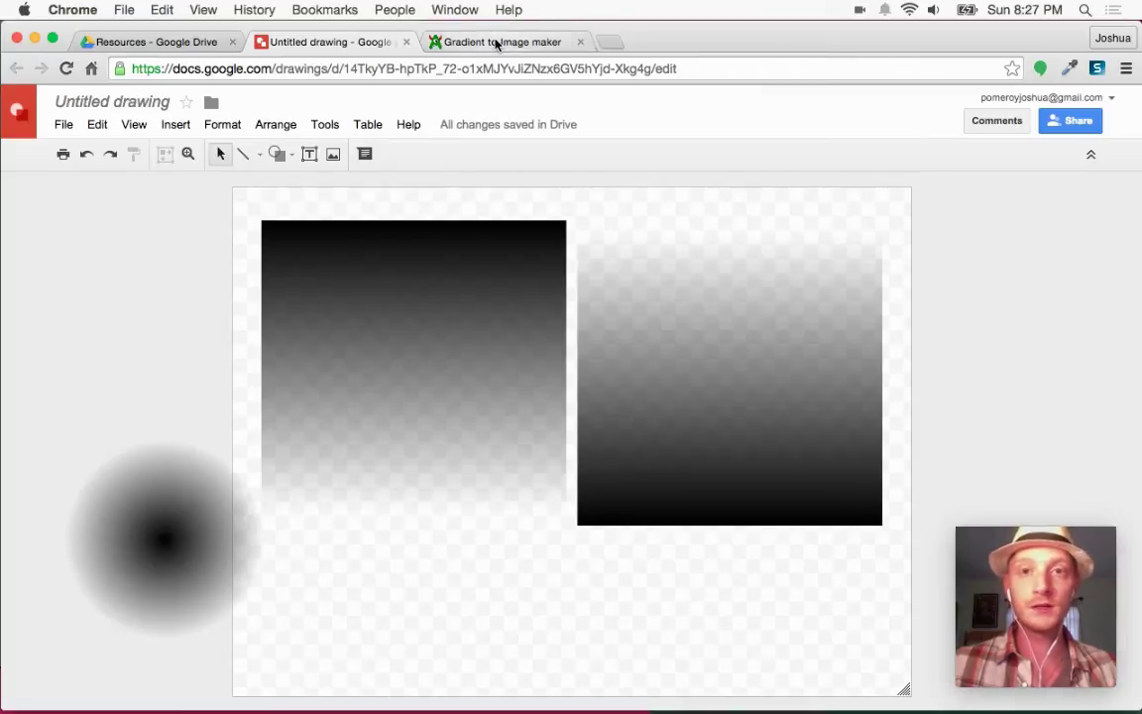
left_click(459, 43)
scroll(673, 317, "up", 5)
left_click(843, 291)
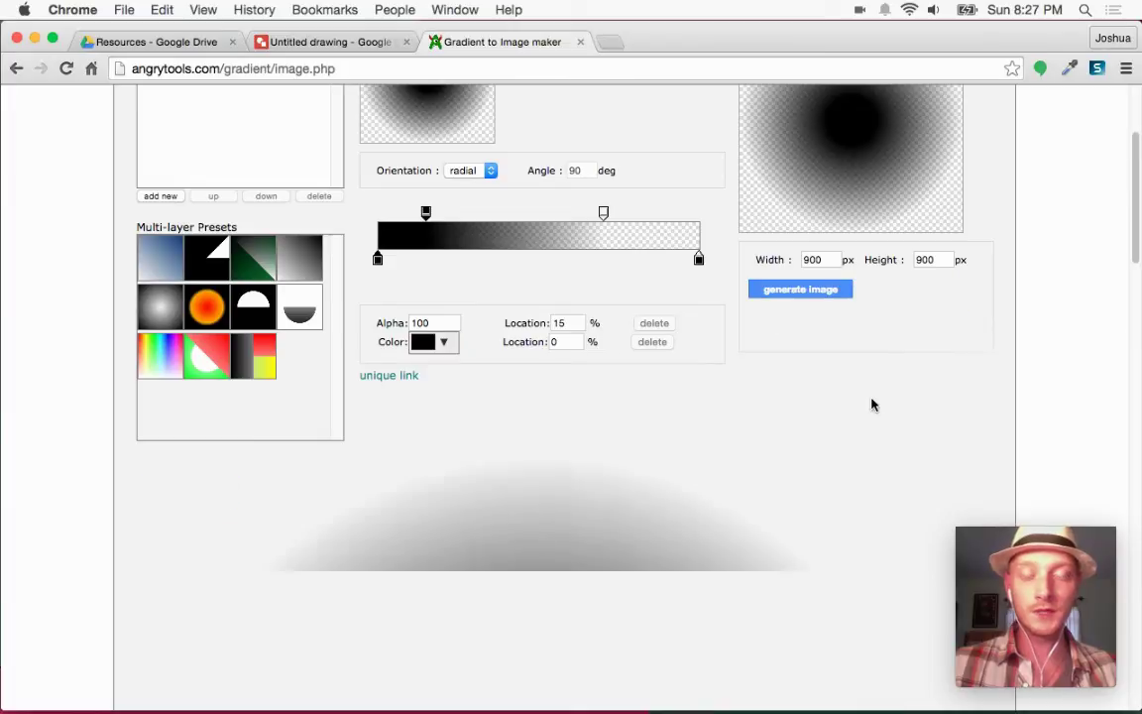
Step: Copy the newly generated radial gradient image into the untitled drawing
scroll(873, 396, "down", 10)
scroll(584, 555, "up", 2)
right_click(587, 541)
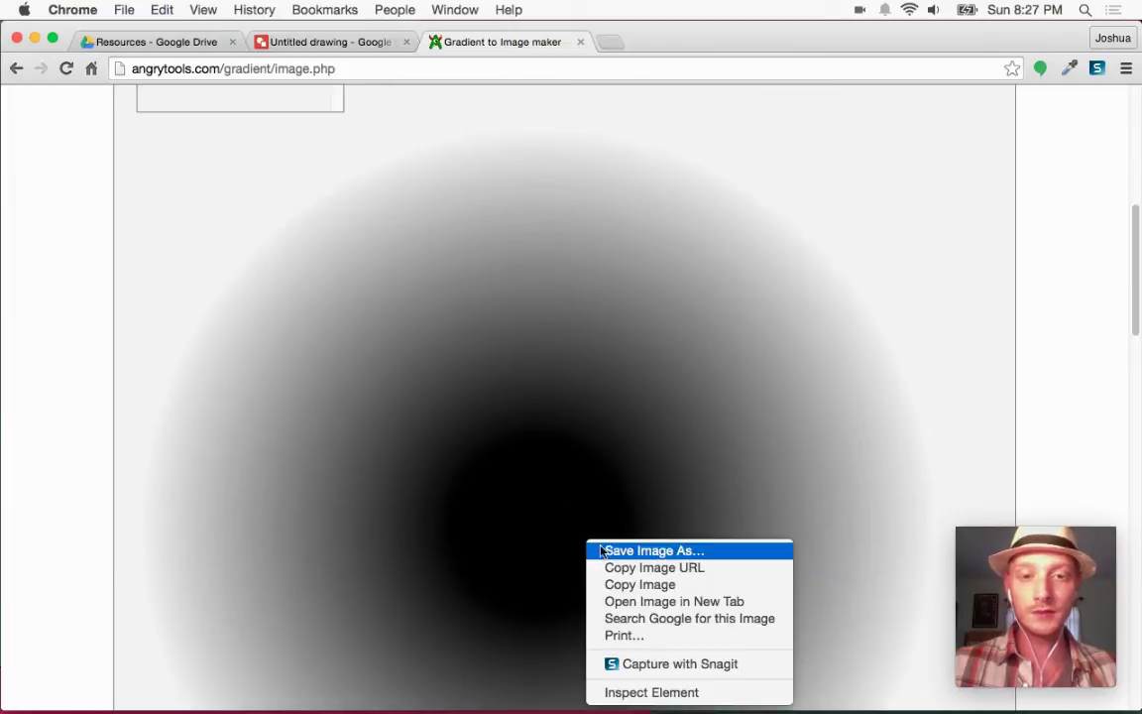
left_click(707, 584)
left_click(342, 41)
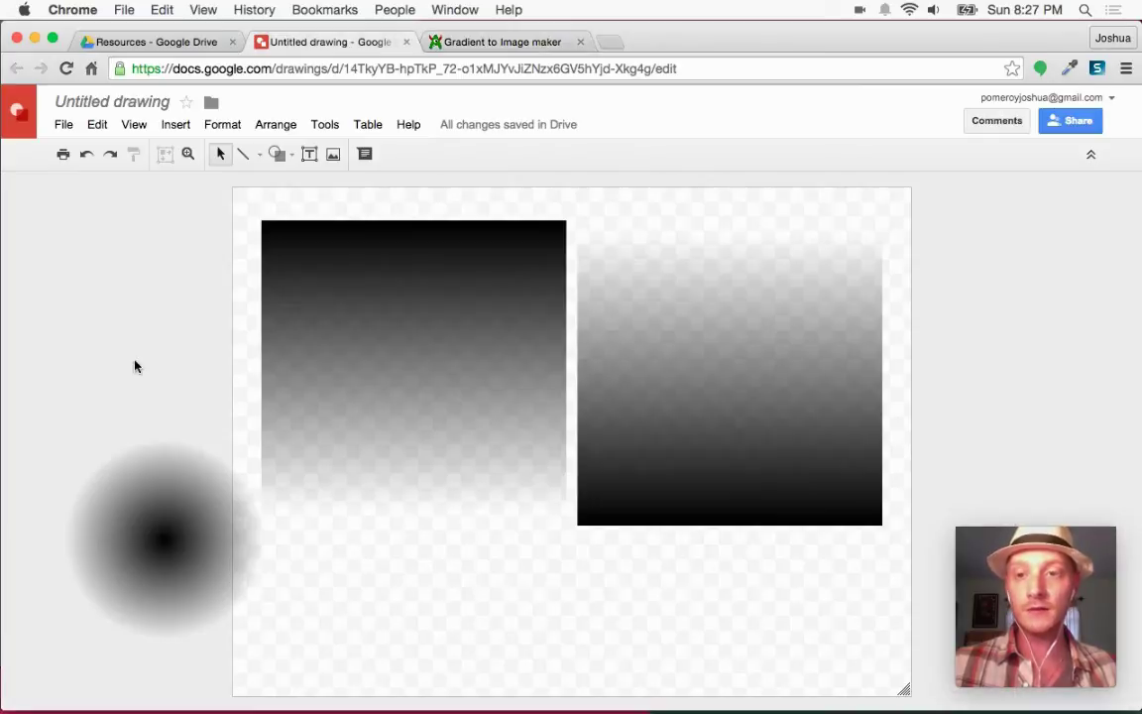
key("super+v")
Step: Shrink the darker radial gradient to the size of the lighter one and place it directly above it, at the canvas's left edge
left_click_drag(860, 222, 760, 413)
left_click_drag(497, 566, 194, 416)
left_click_drag(325, 423, 280, 378)
left_click_drag(193, 334, 245, 401)
left_click_drag(275, 440, 264, 428)
left_click(216, 479)
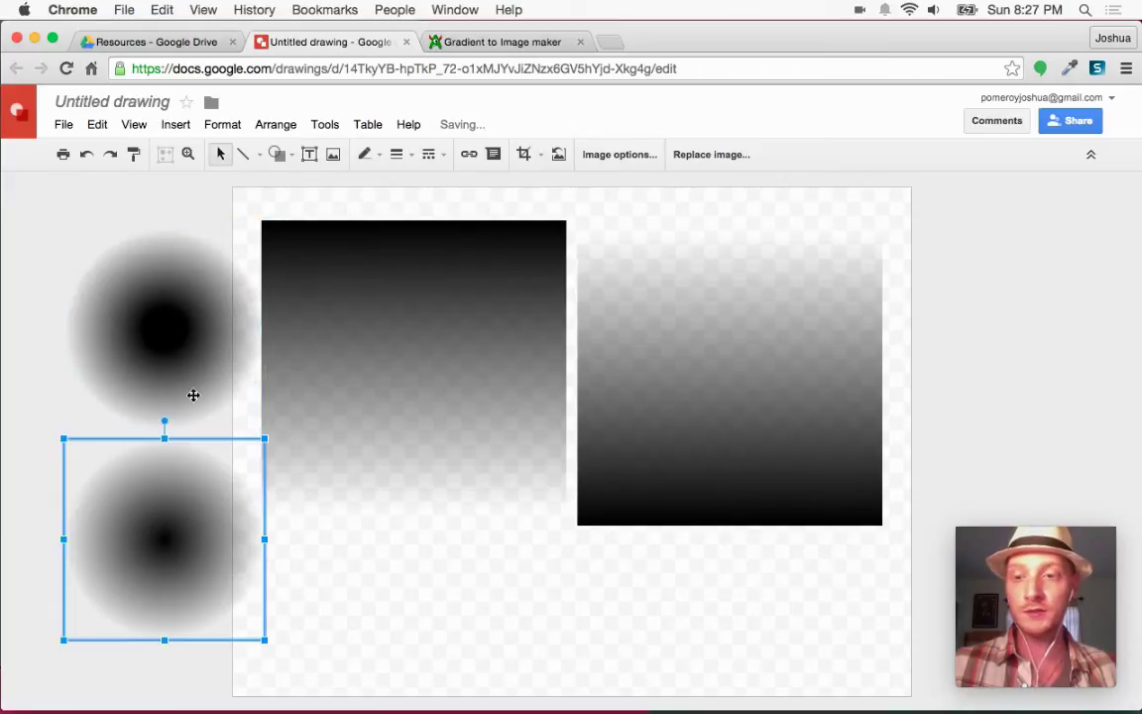
Step: Move the darker radial gradient onto the canvas below the first linear gradient and shrink both linear gradients together
left_click(175, 347)
left_click_drag(175, 341, 373, 618)
left_click(448, 448)
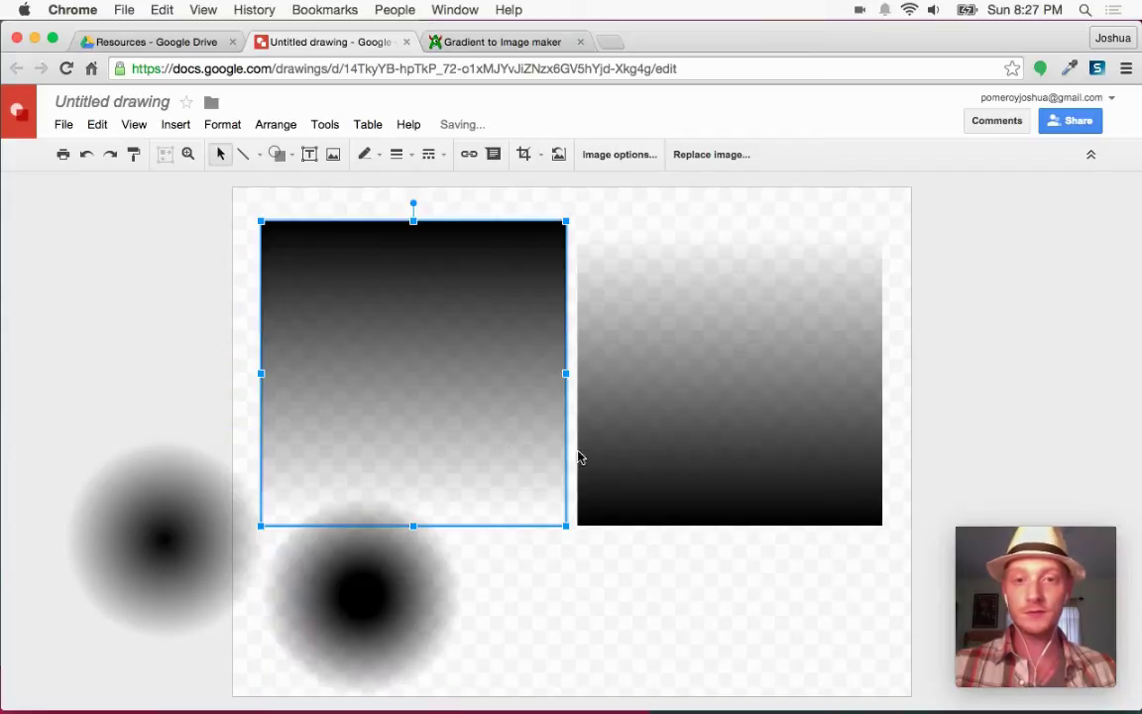
left_click(727, 520, "shift")
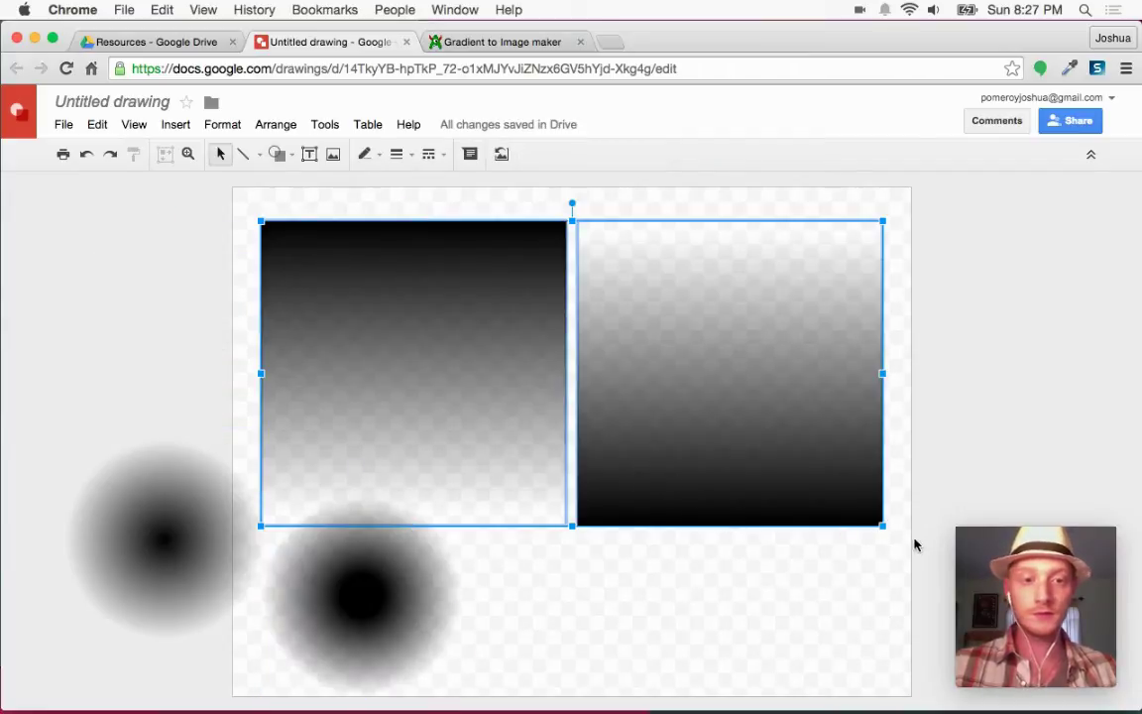
left_click_drag(885, 529, 650, 410)
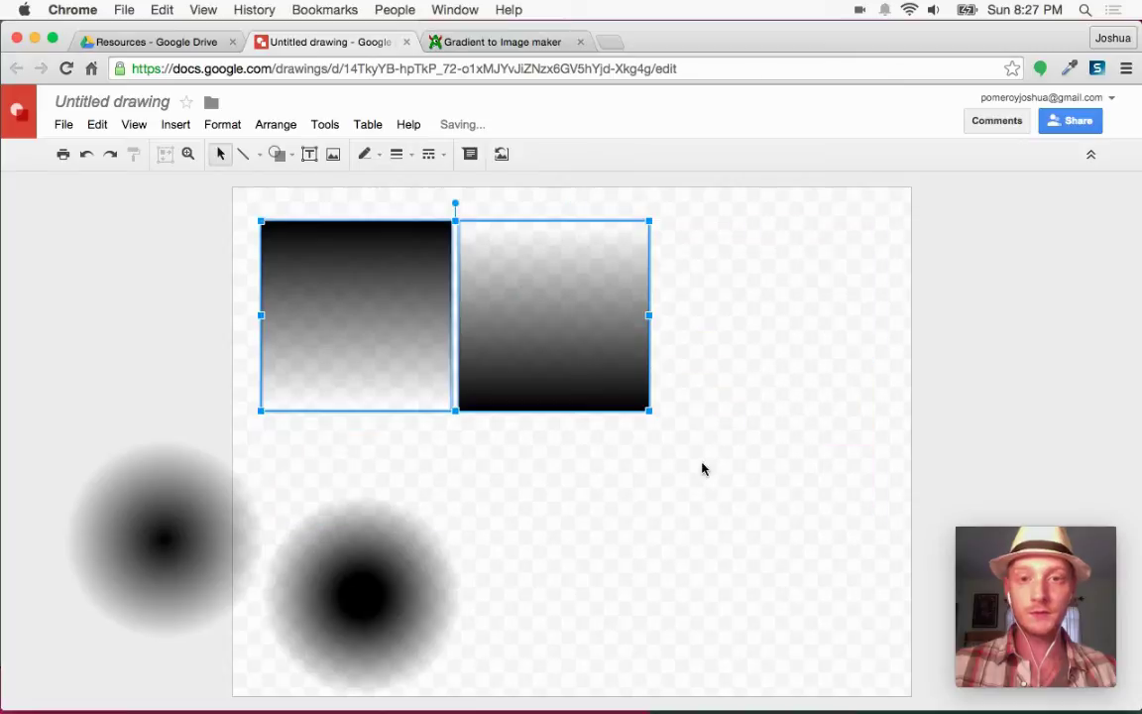
Step: Enlarge each linear gradient slightly to match the radial gradients' size, and shift the second one to keep a small gap
left_click(585, 436)
left_click(383, 338)
mouse_move(452, 409)
left_mouse_down()
mouse_move(436, 393)
mouse_move(657, 414)
mouse_move(459, 416)
left_mouse_up()
left_click(596, 410)
left_click_drag(649, 410, 660, 422)
mouse_move(604, 327)
left_mouse_down()
mouse_move(627, 324)
mouse_move(616, 335)
left_mouse_up()
Step: Arrange the darker radial gradient under the second linear gradient and the lighter radial gradient under the first
left_click_drag(397, 576, 594, 536)
left_click_drag(203, 529, 398, 560)
left_click(569, 562)
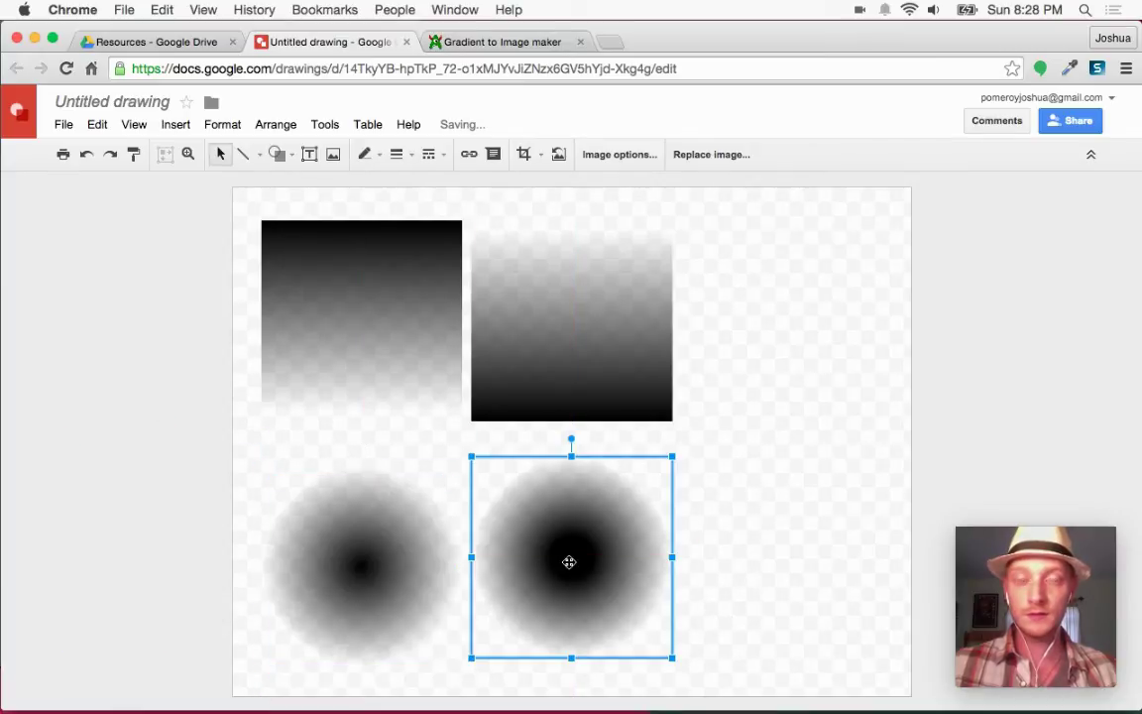
left_click(700, 538)
left_click(357, 581)
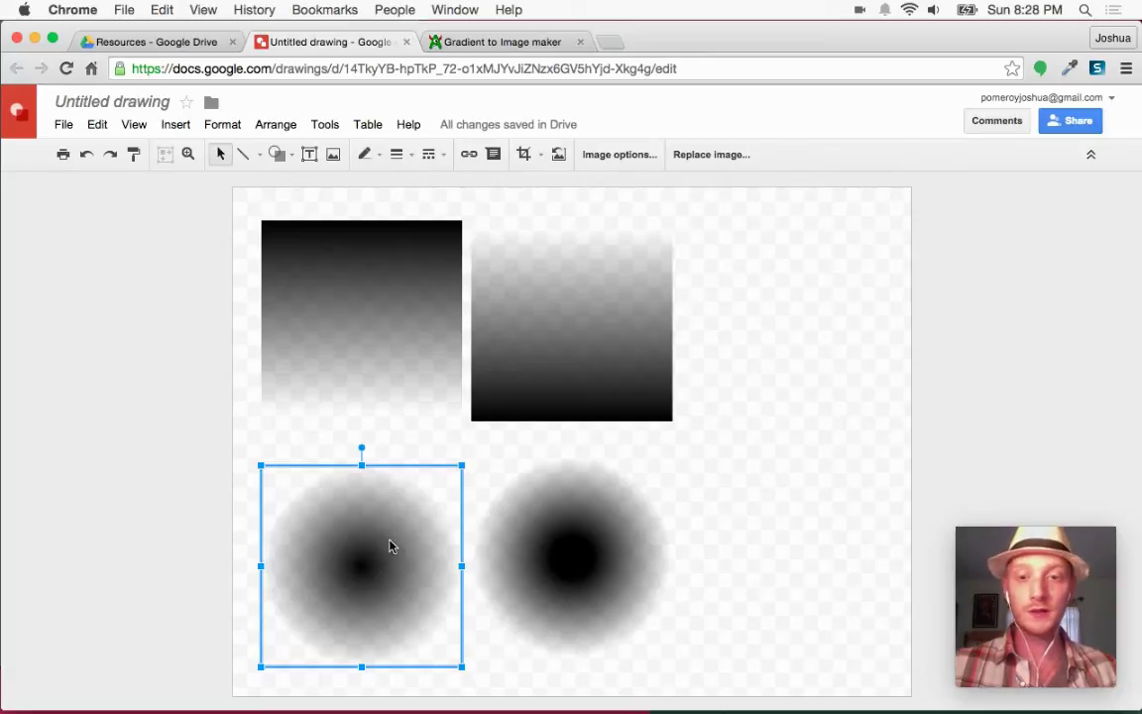
left_click(599, 585)
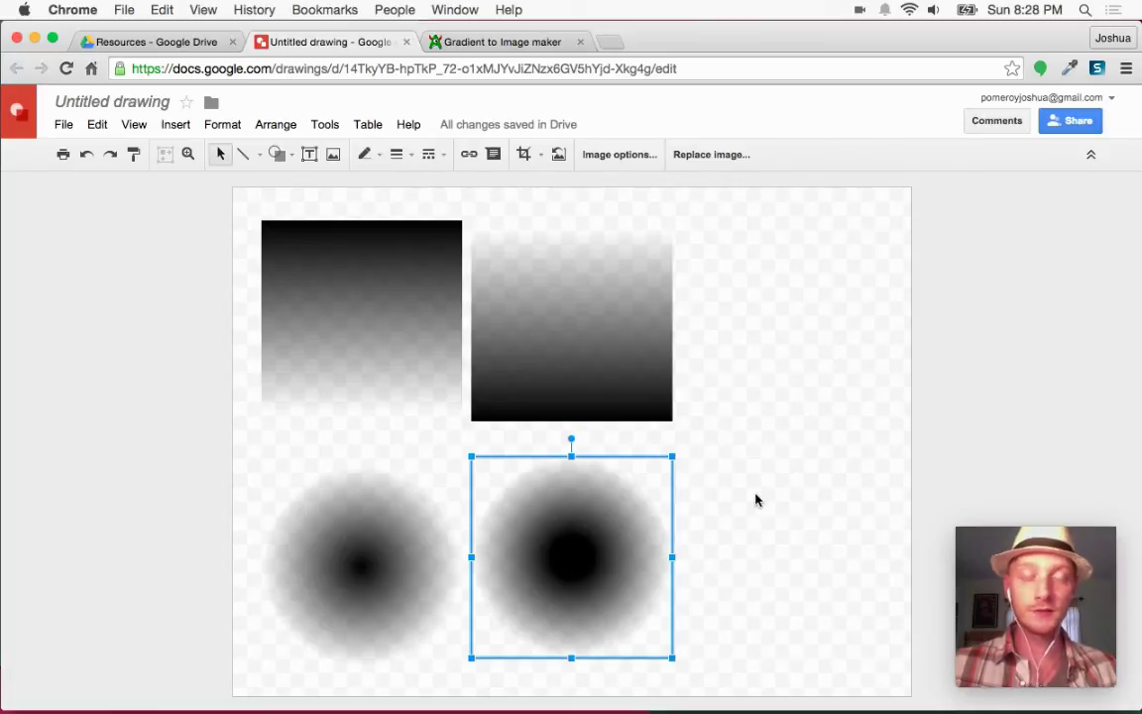
left_click(492, 43)
scroll(694, 329, "up", 5)
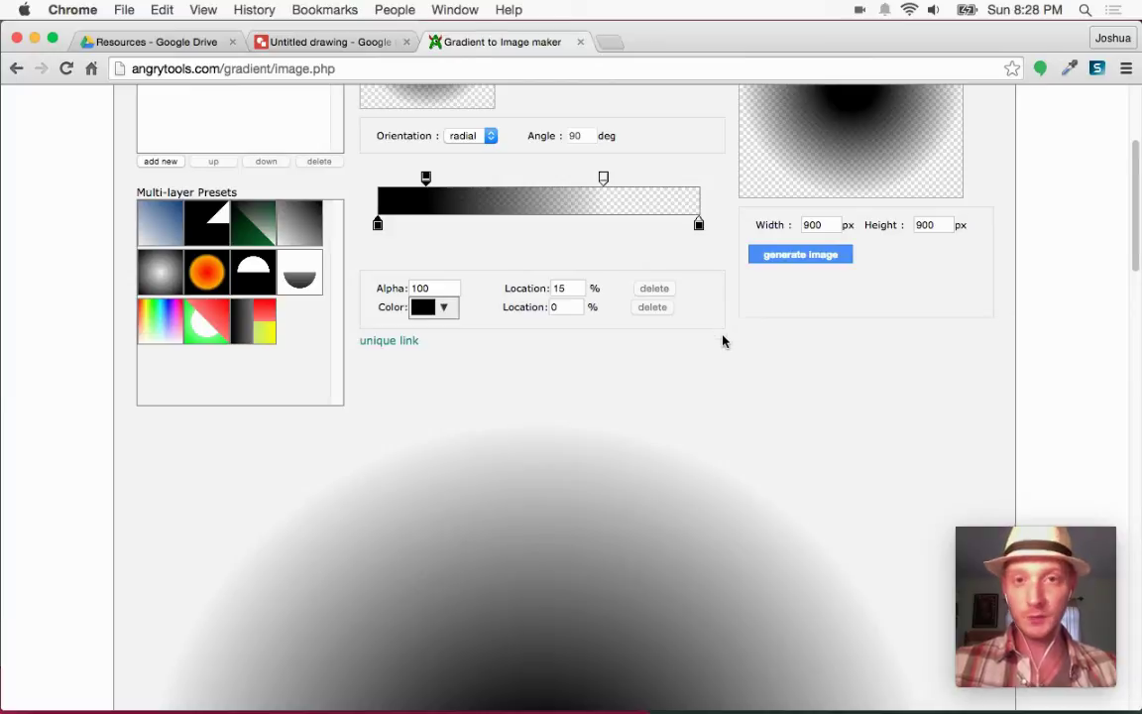
scroll(721, 341, "up", 5)
left_click(335, 42)
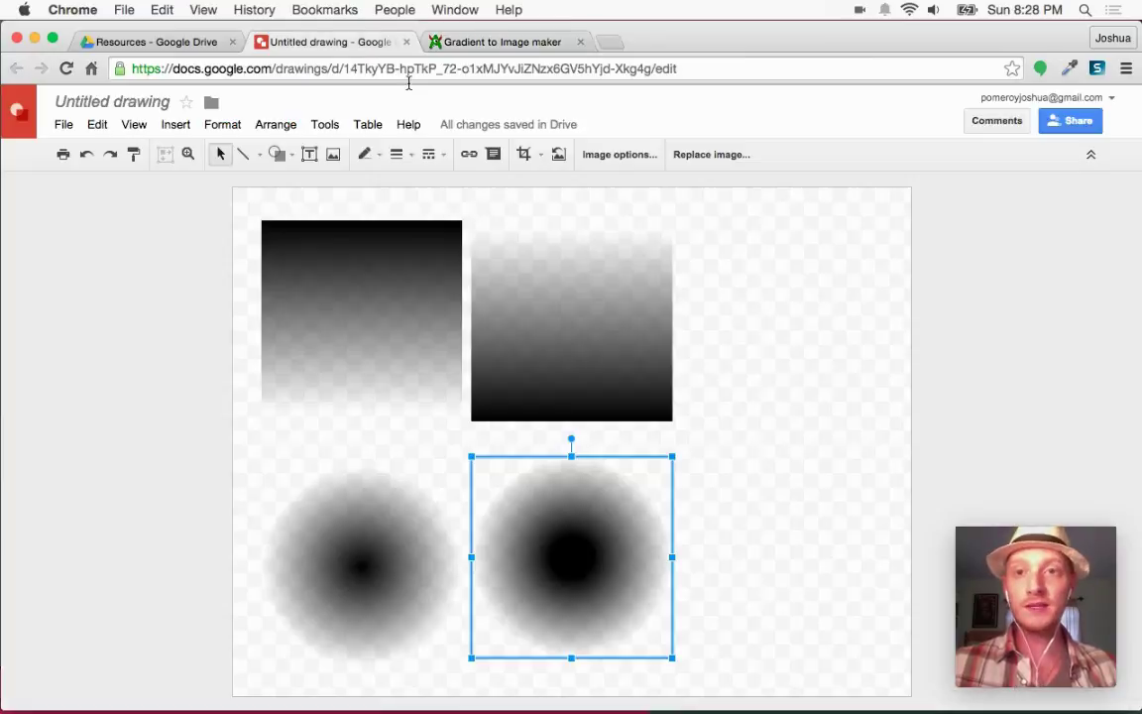
left_click(359, 347)
left_click(443, 584)
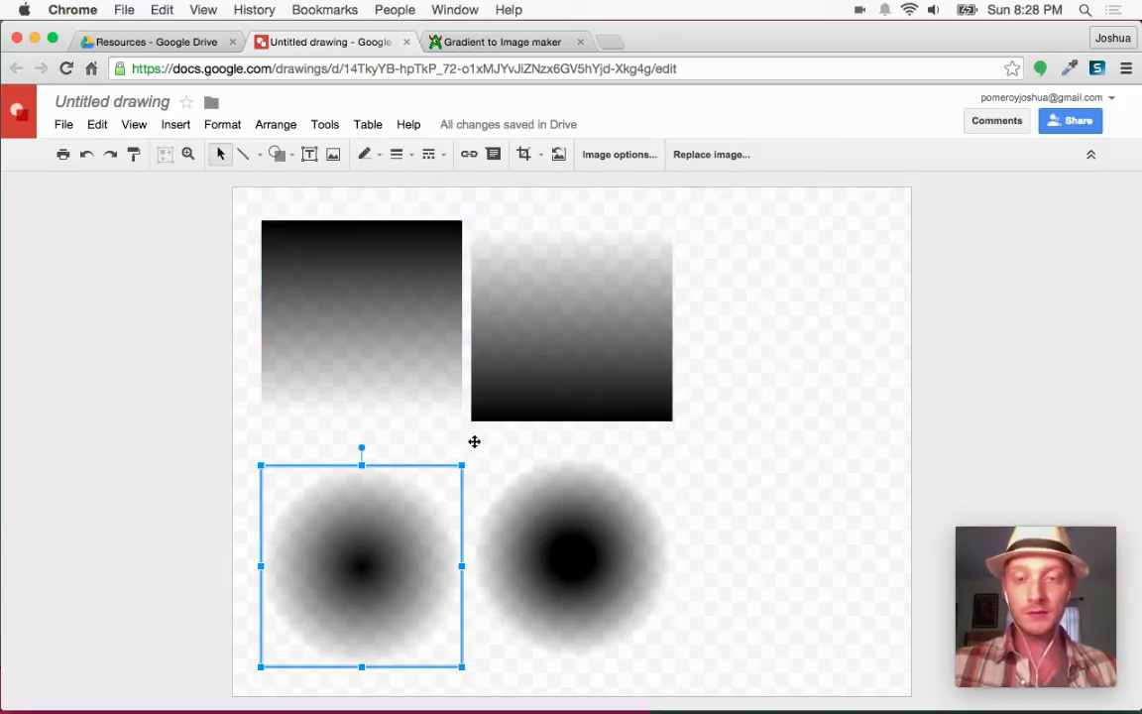
left_click(393, 363)
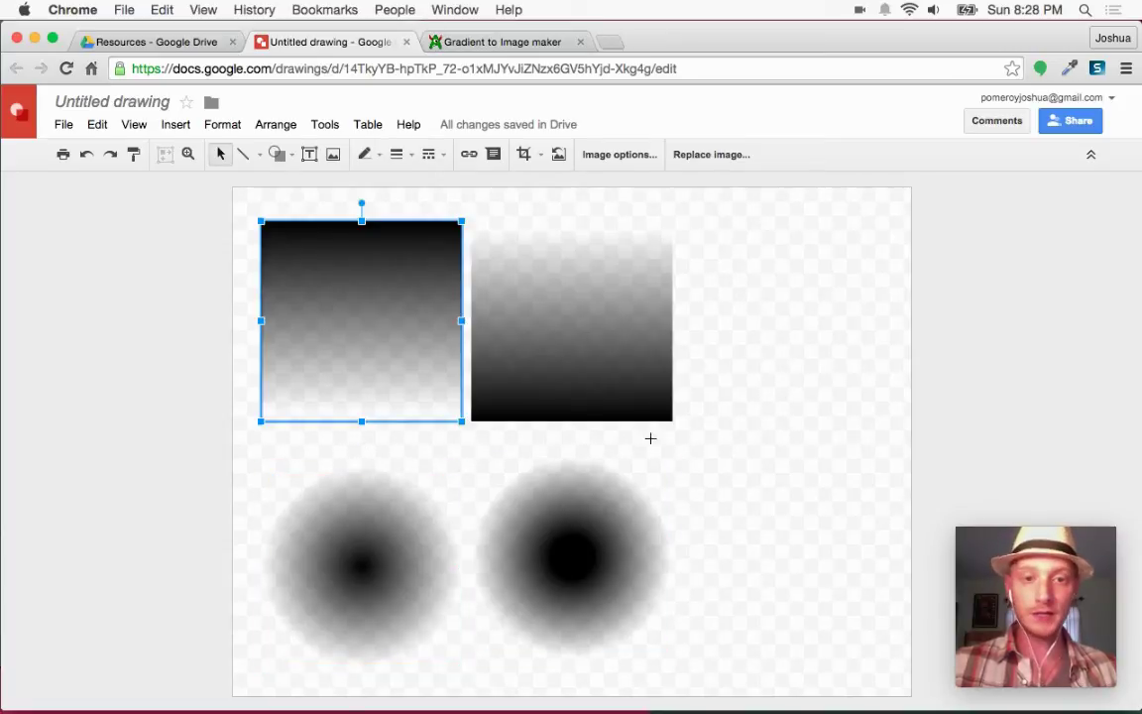
Step: Level the darker radial gradient with the lighter one and move all four gradients together to the middle of the canvas
key("super+a")
left_click_drag(630, 594, 680, 598)
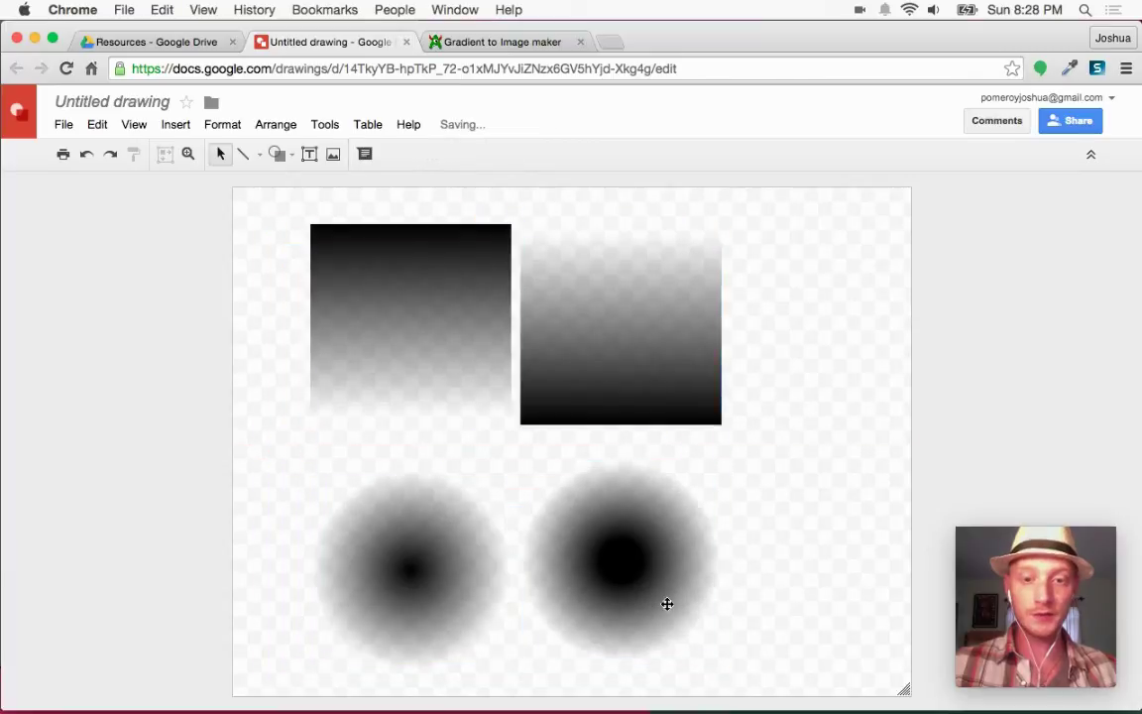
left_click(665, 604)
key("Escape")
key("super+a")
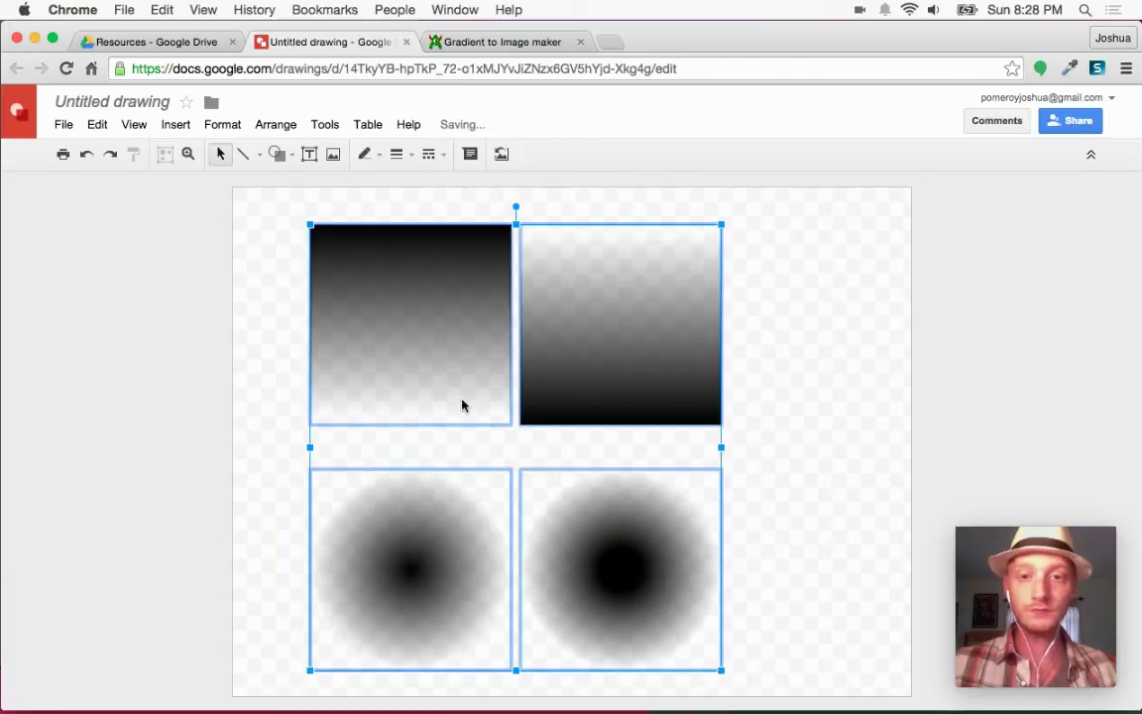
left_click_drag(609, 377, 662, 375)
left_click(798, 436)
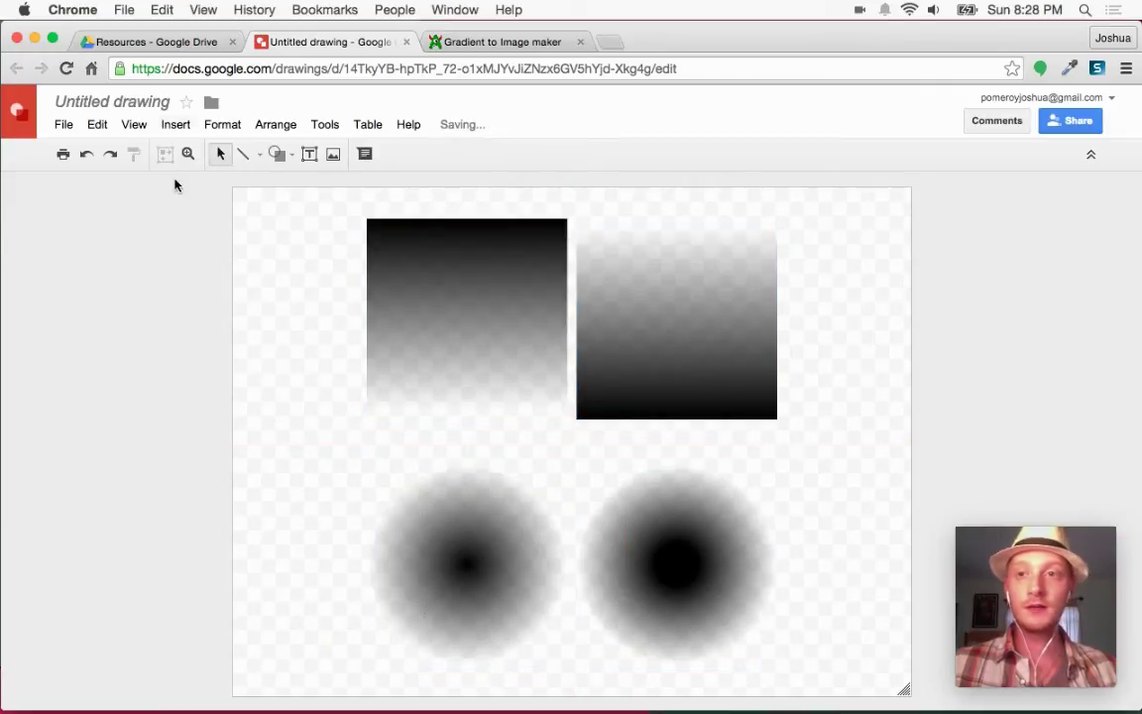
Step: Rename the drawing as Gradient Shadows
left_click(120, 105)
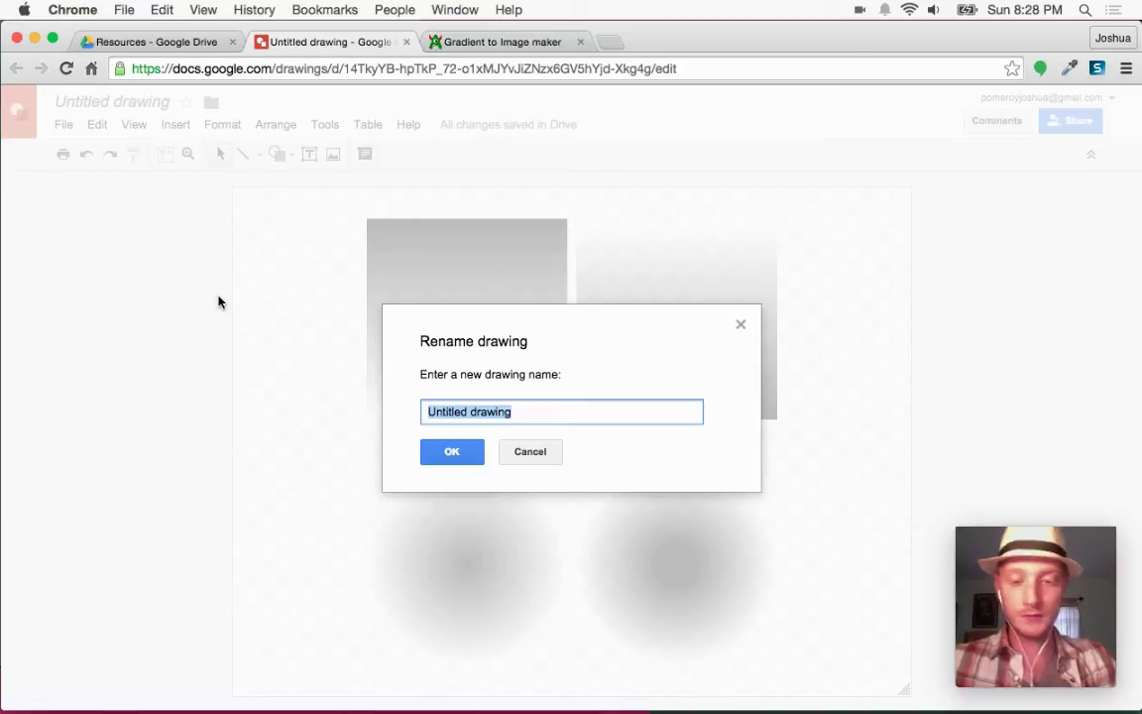
type("Shadows")
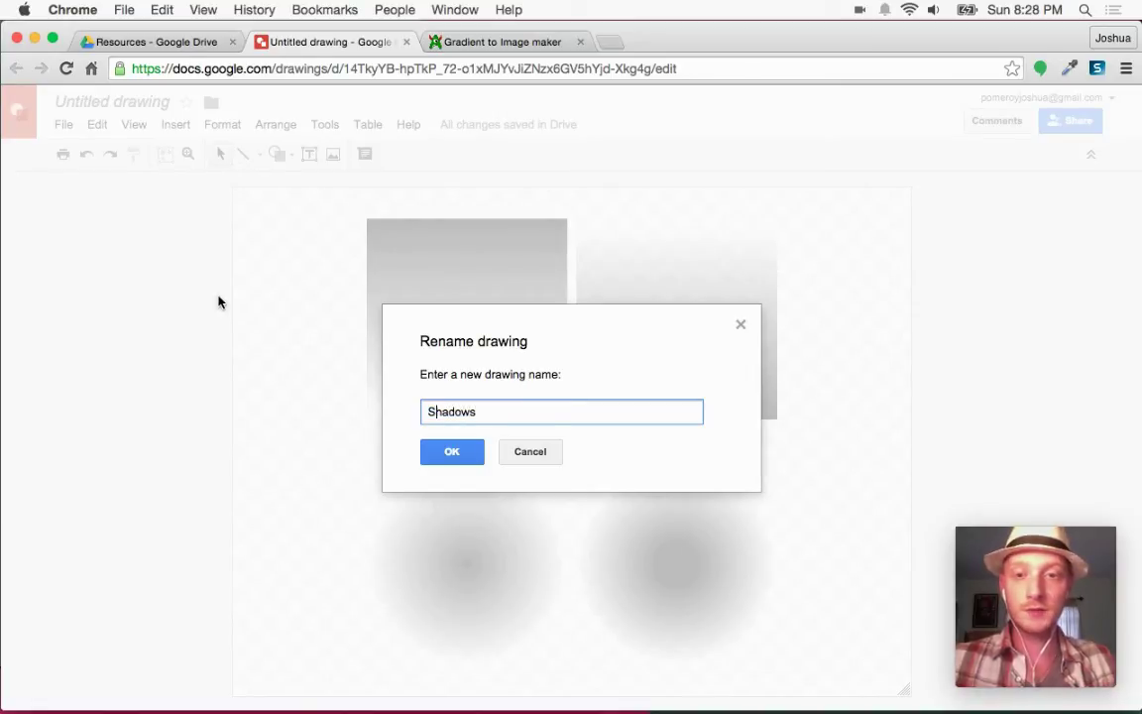
type("Gradient")
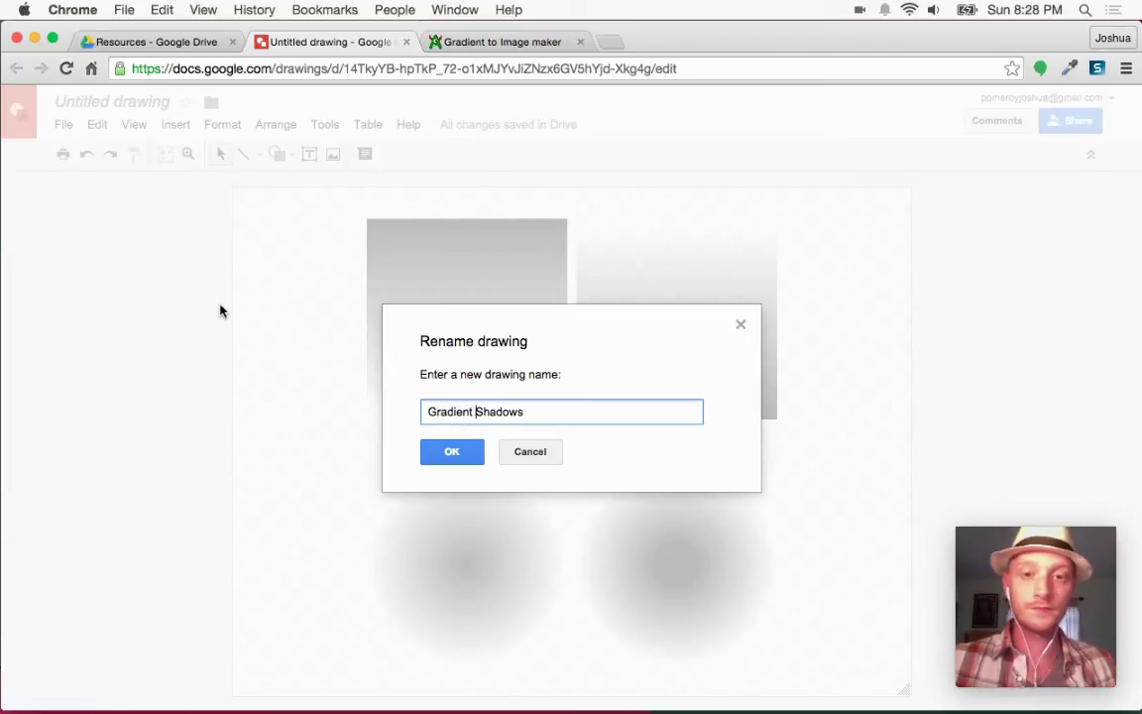
left_click(454, 451)
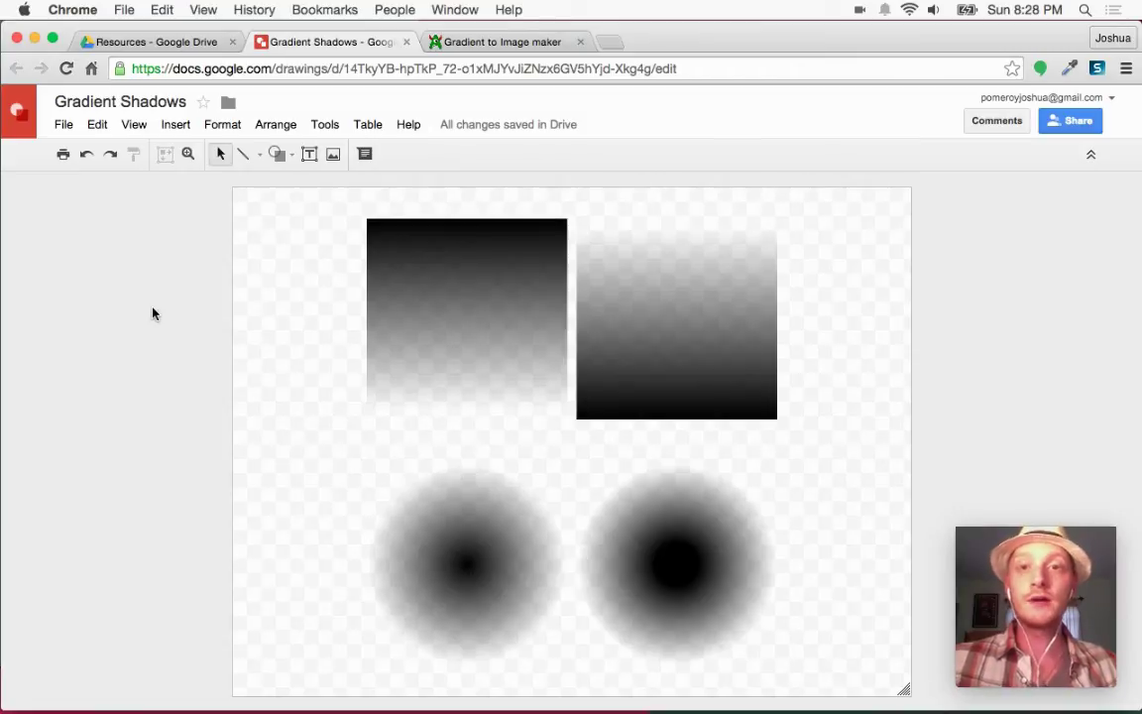
Step: Switch to Google Drive and open the Apple drawing from the Illustration folder in My Drive
left_click(156, 43)
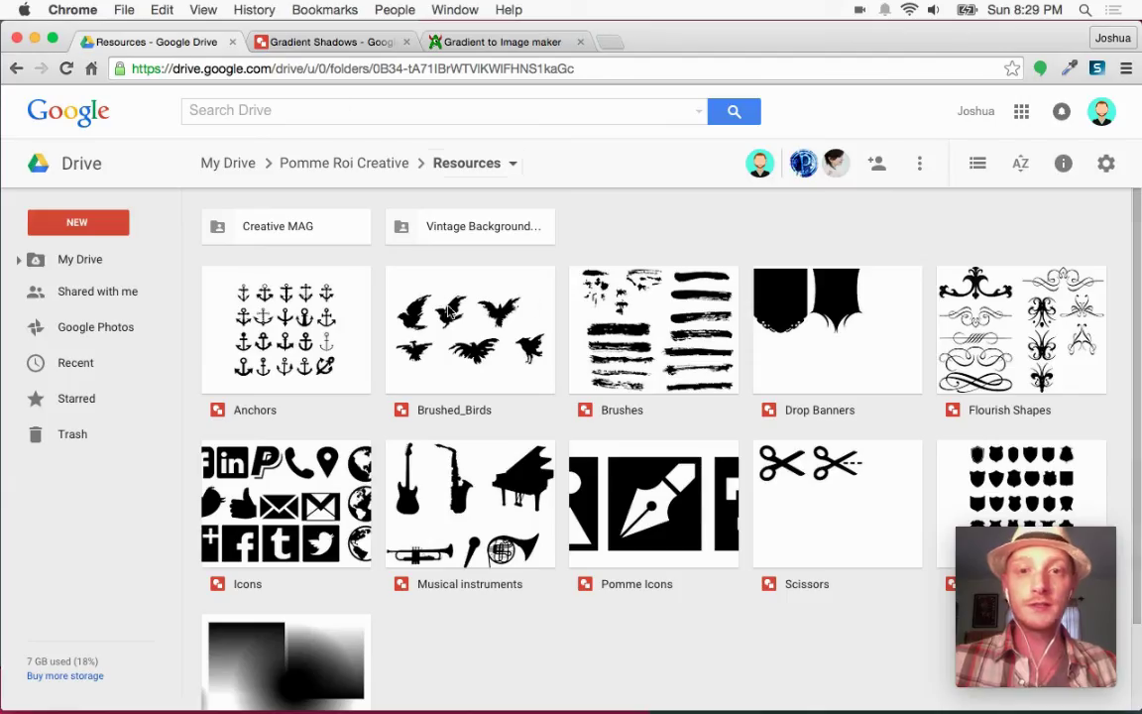
left_click(234, 167)
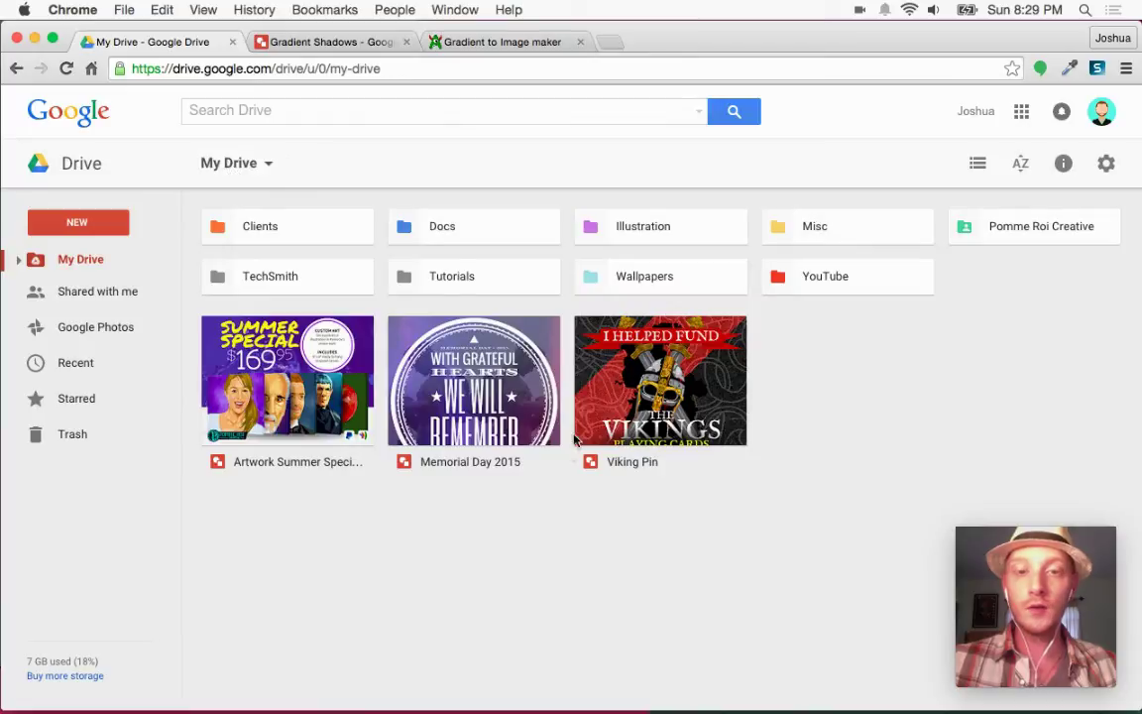
double_click(650, 242)
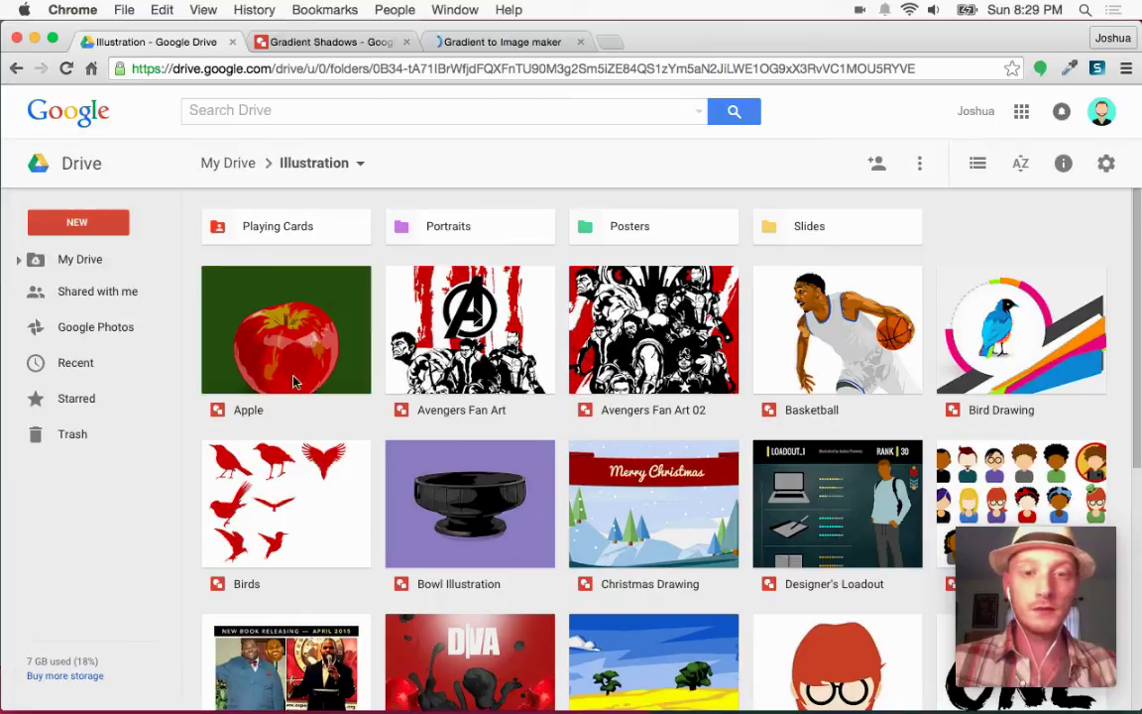
double_click(276, 293)
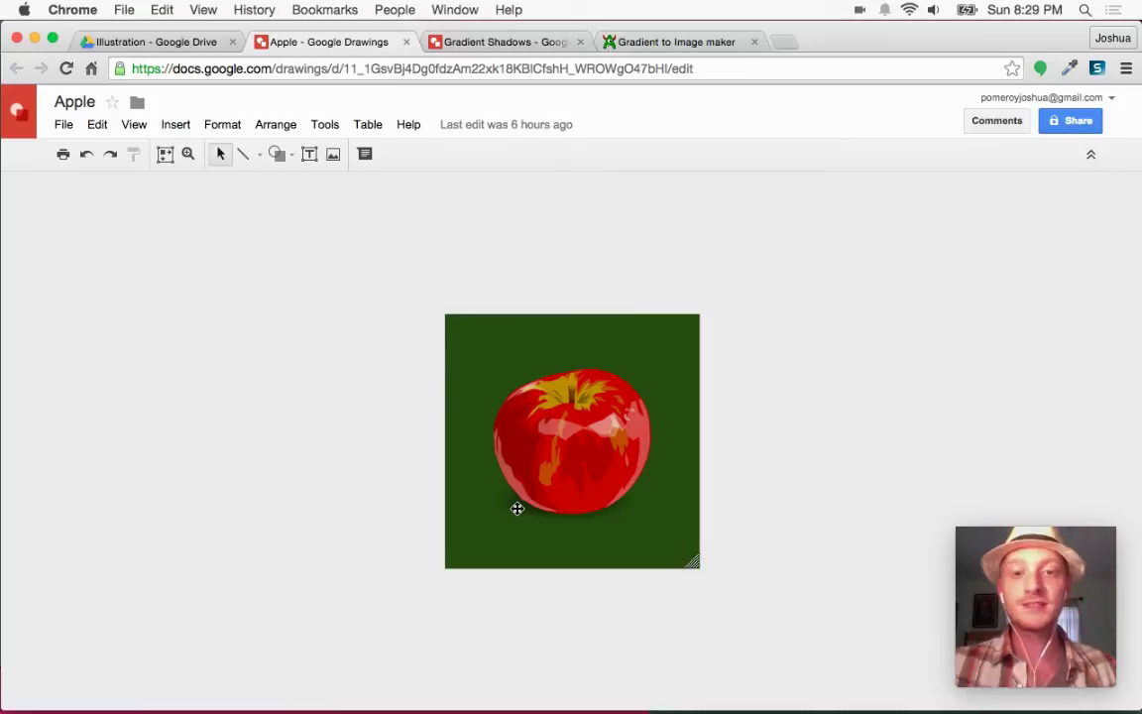
Step: Move the existing shadow gradient from under the apple to the empty area left of the canvas
left_click(517, 512)
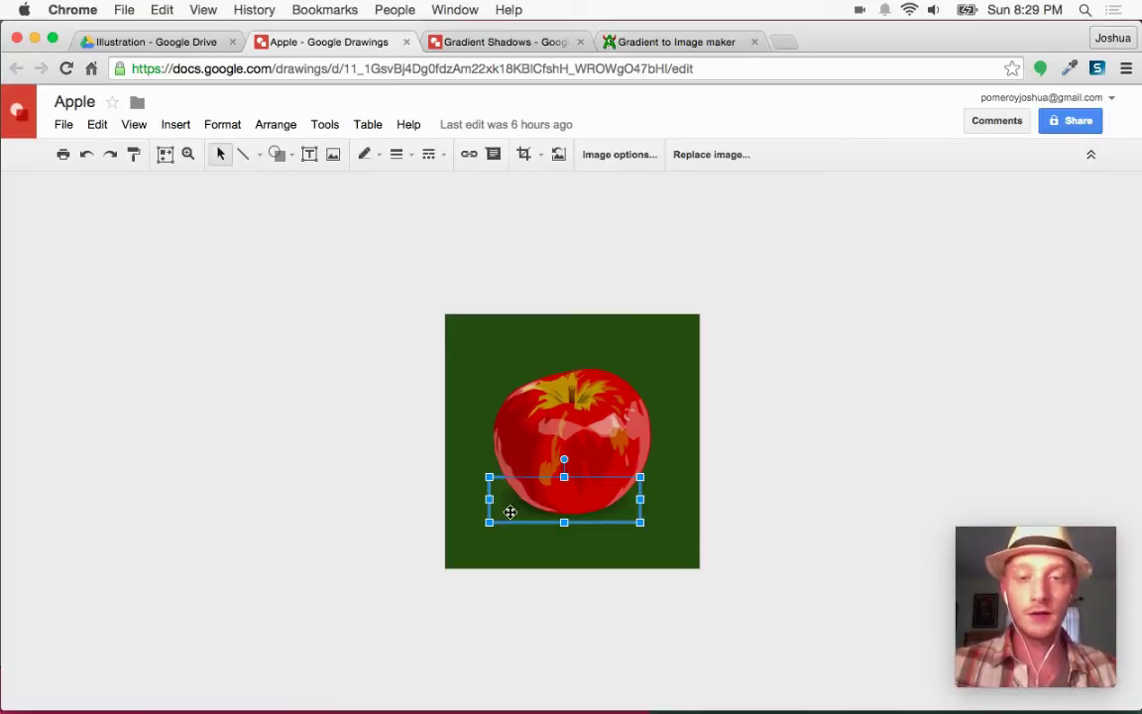
left_click_drag(506, 512, 262, 510)
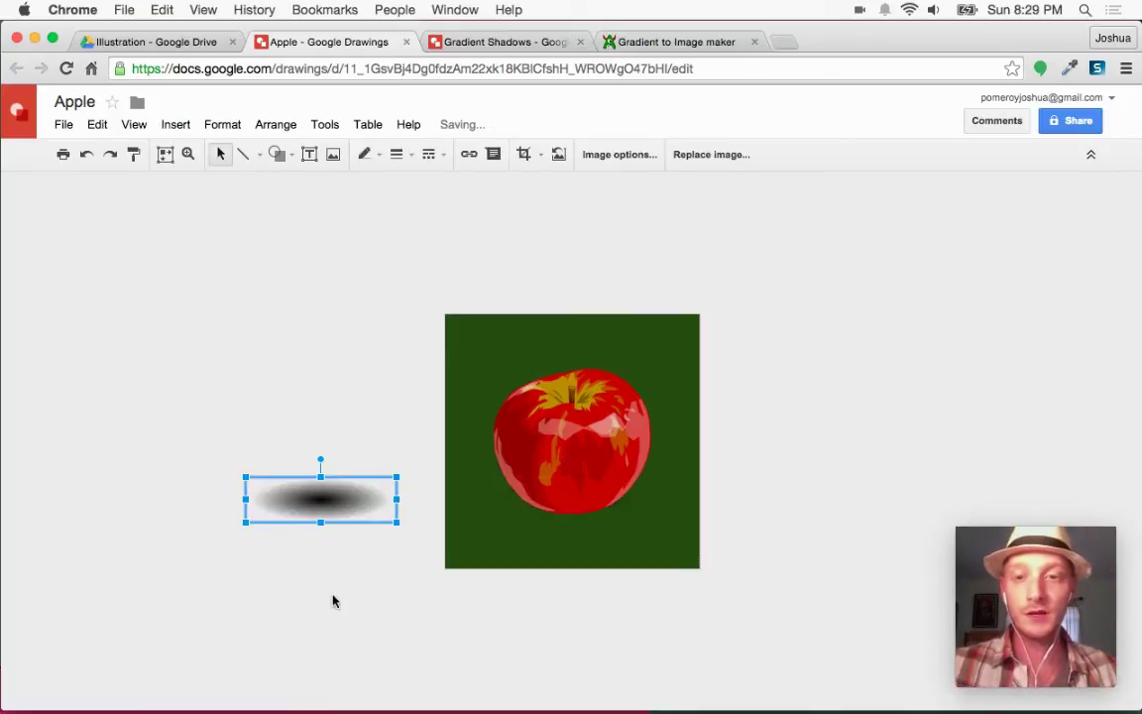
left_click(332, 595)
left_click(337, 511)
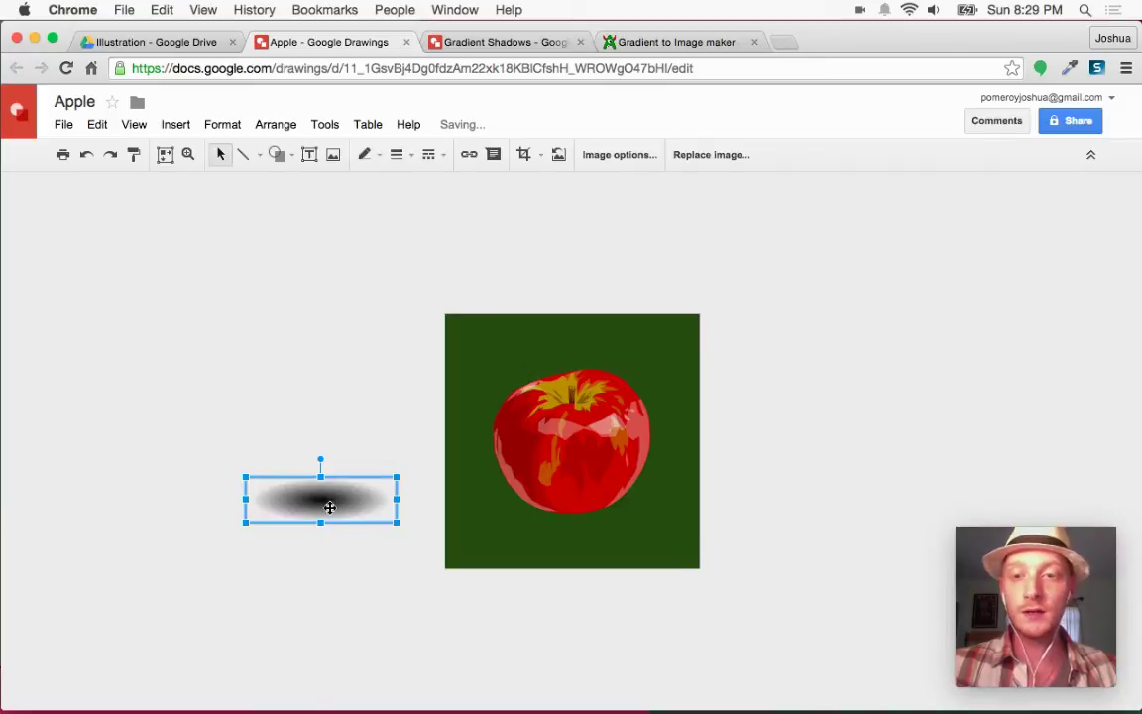
Step: Draw a square above the removed shadow as a size reference and resize the shadow into a round gradient of matching width and height
left_click(277, 154)
left_click(408, 194)
left_click_drag(300, 272, 398, 368)
left_click_drag(331, 506, 399, 408)
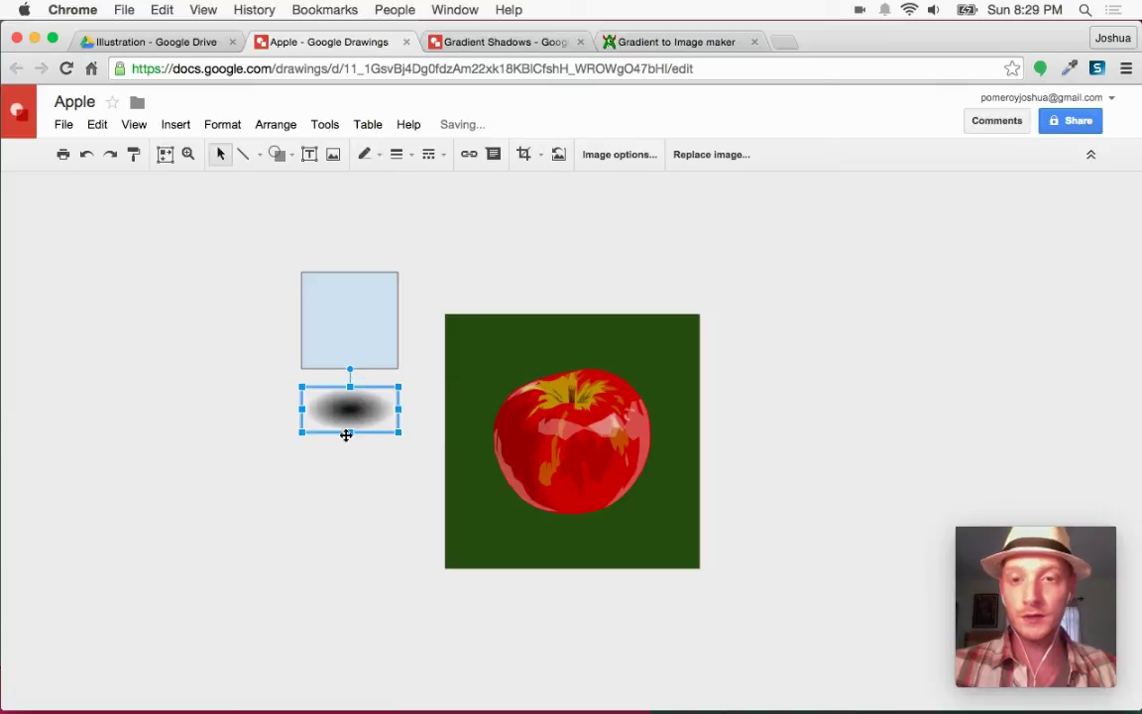
left_click_drag(350, 442, 334, 469)
left_click(360, 556)
left_click(244, 473)
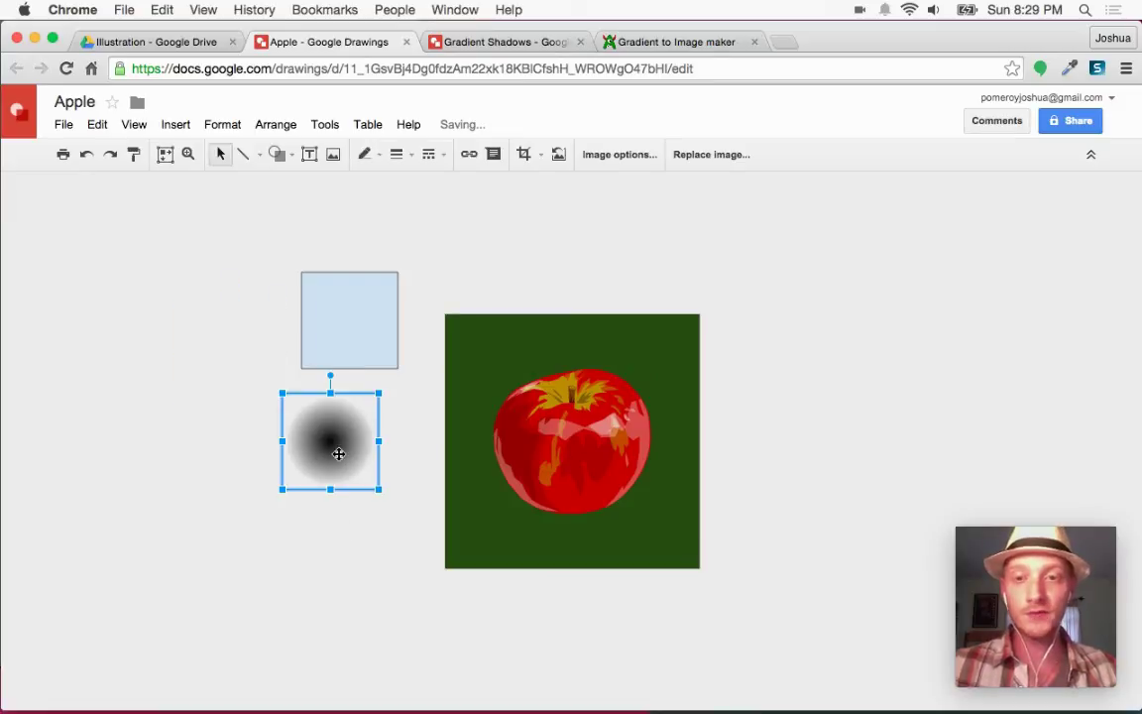
Step: Delete the reference square and move the round gradient slightly lower beside the canvas
left_click(386, 320)
key("BackSpace")
left_click_drag(334, 443, 354, 491)
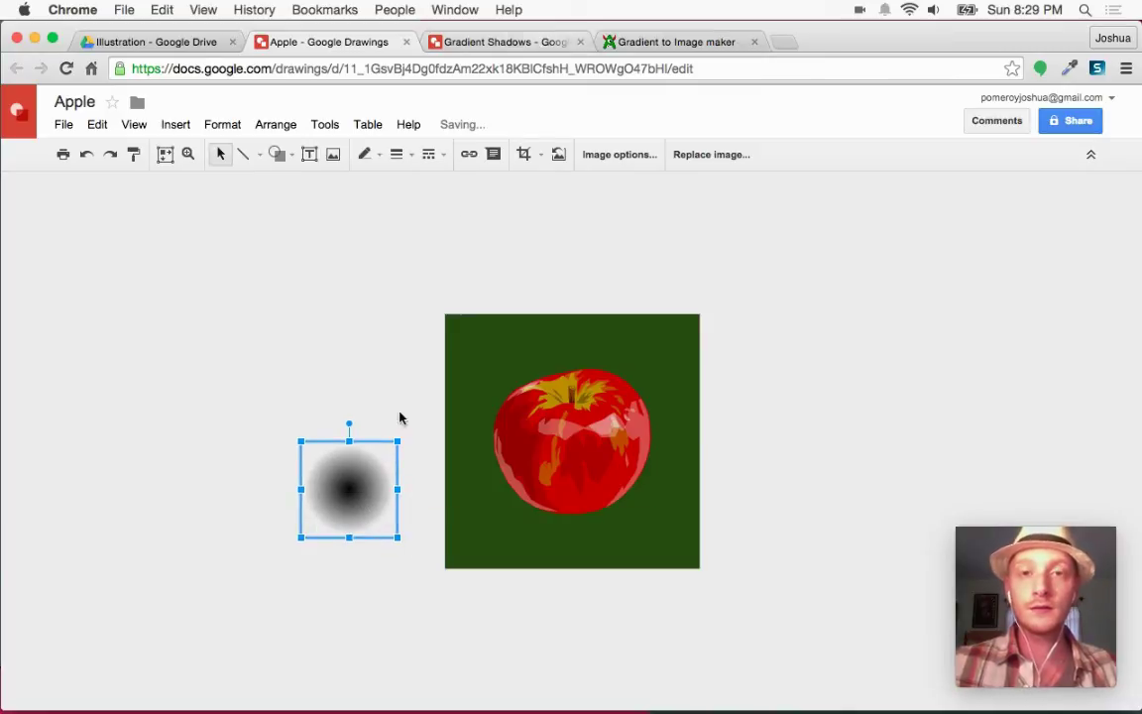
Step: Copy the darker radial gradient from the Gradient Shadows drawing into the Apple drawing and place it at the apple's base
left_click(503, 45)
left_click(693, 536)
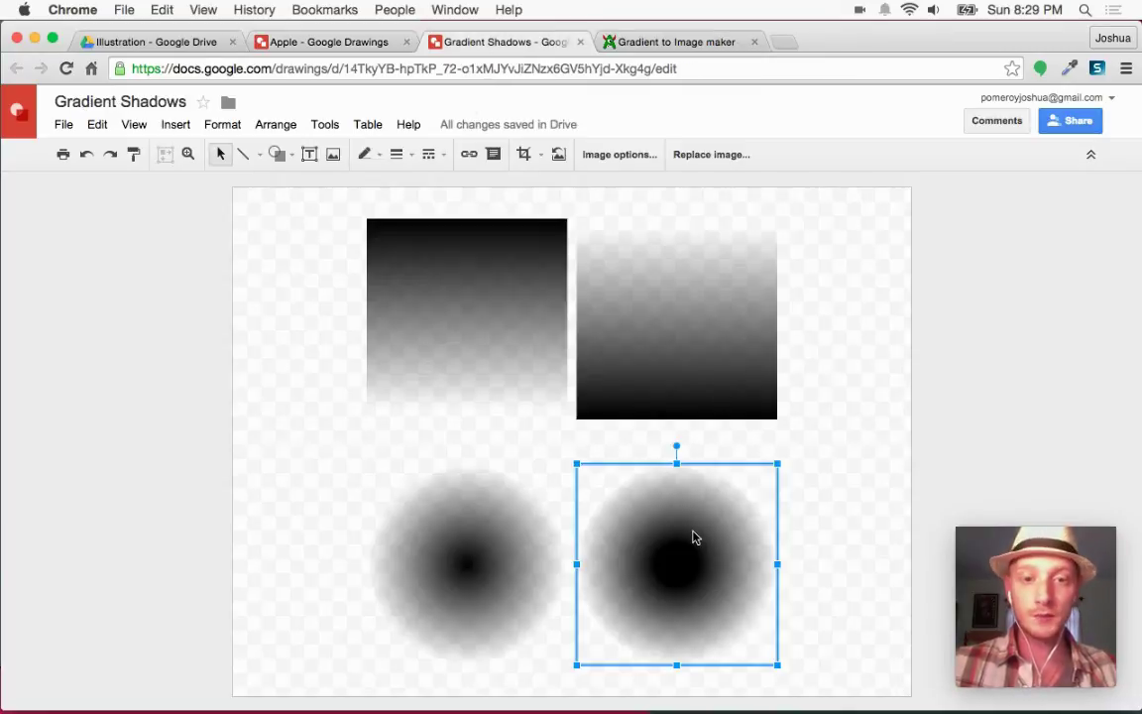
left_click(337, 44)
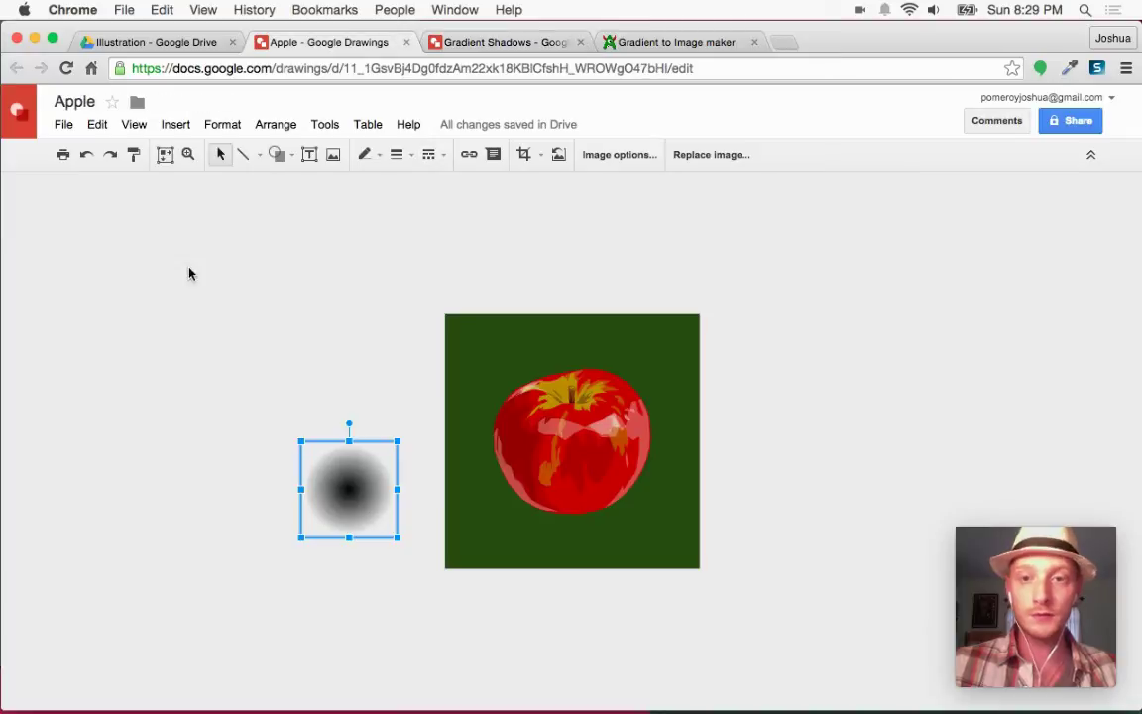
key("ctrl+v")
left_click_drag(644, 485, 585, 527)
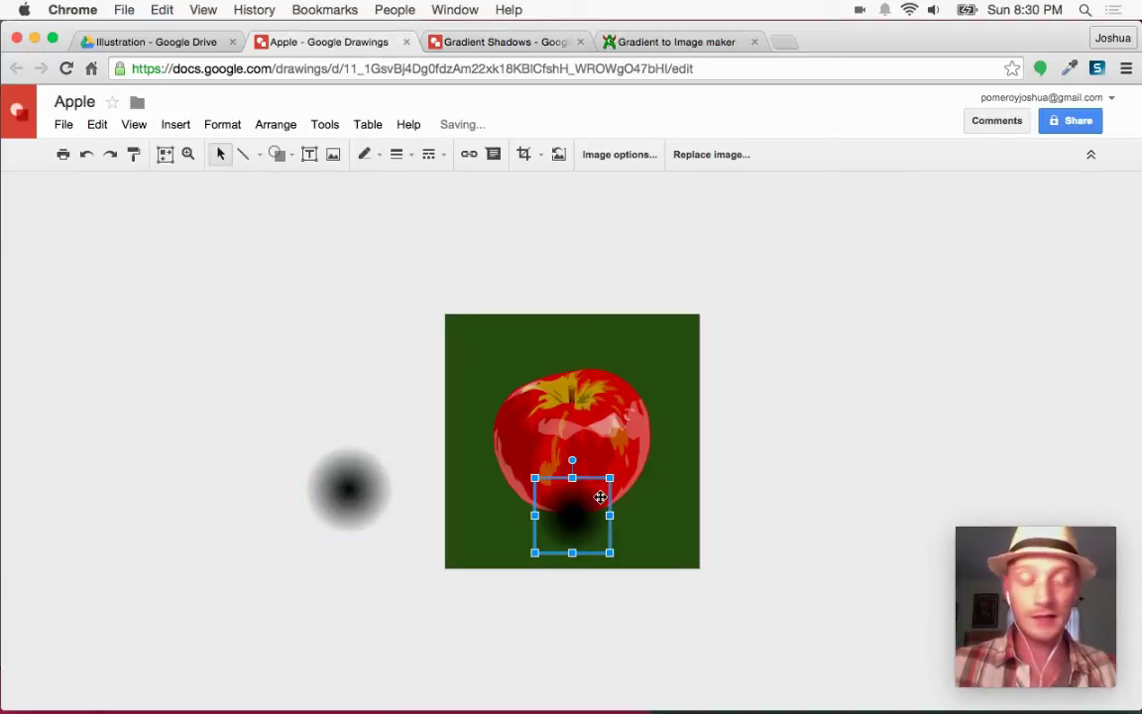
Step: Send the pasted gradient behind the apple and reshape it into a wide, flat shadow under the base
key("super+Down")
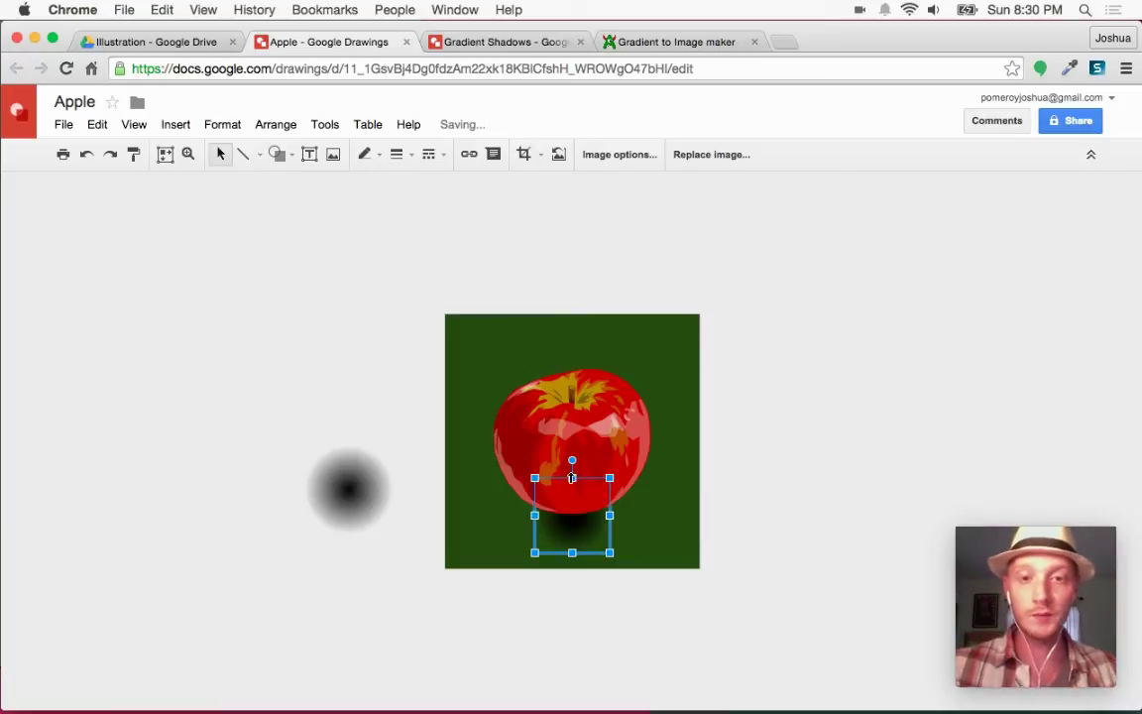
left_click_drag(572, 477, 650, 510)
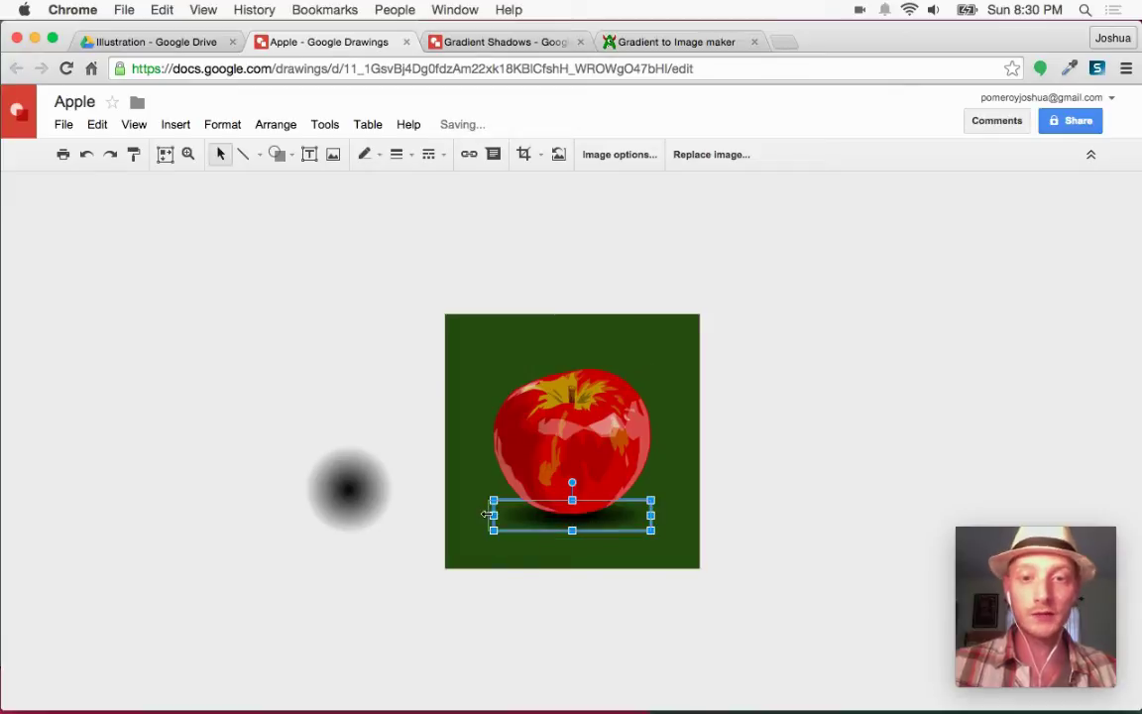
left_click_drag(631, 524, 621, 522)
left_click(668, 536)
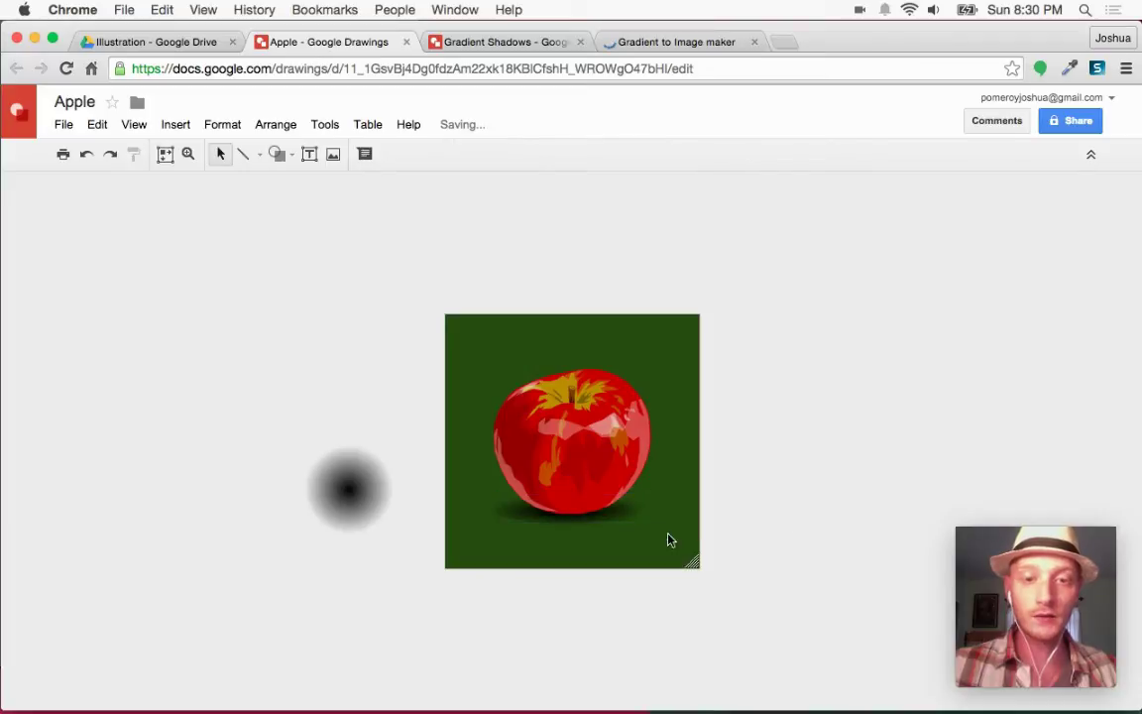
Step: Fine-tune the flat shadow's position, nudging it slightly upward beneath the apple
left_click(629, 516)
left_click_drag(626, 517, 623, 517)
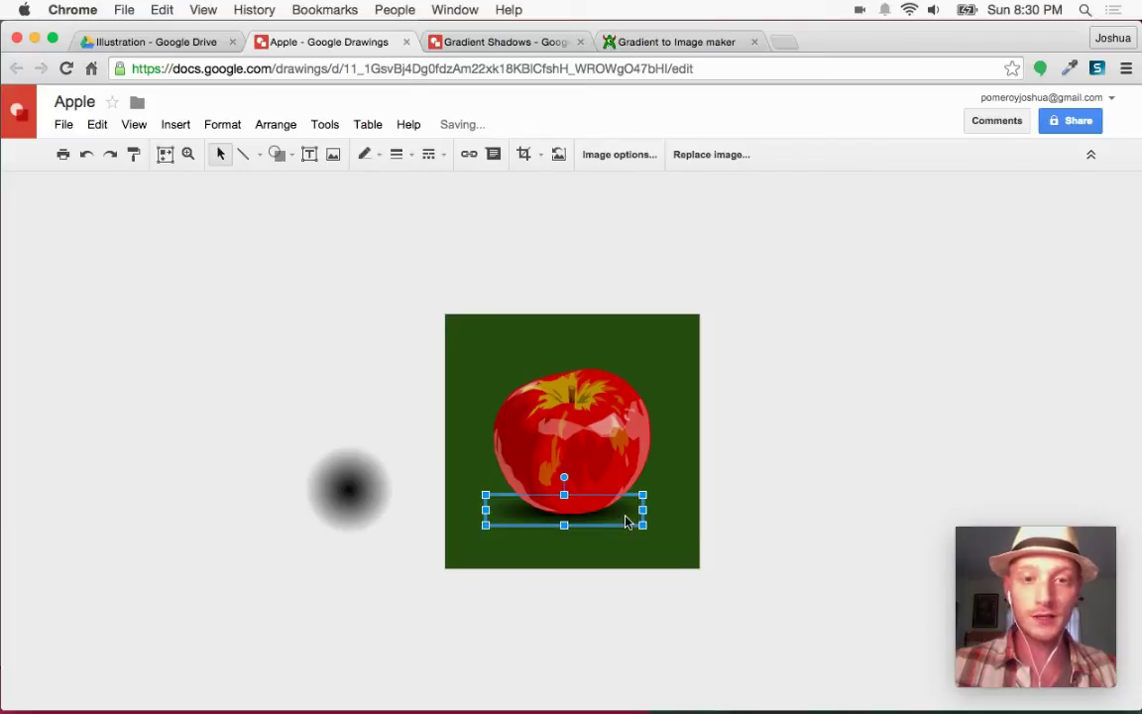
left_click(746, 522)
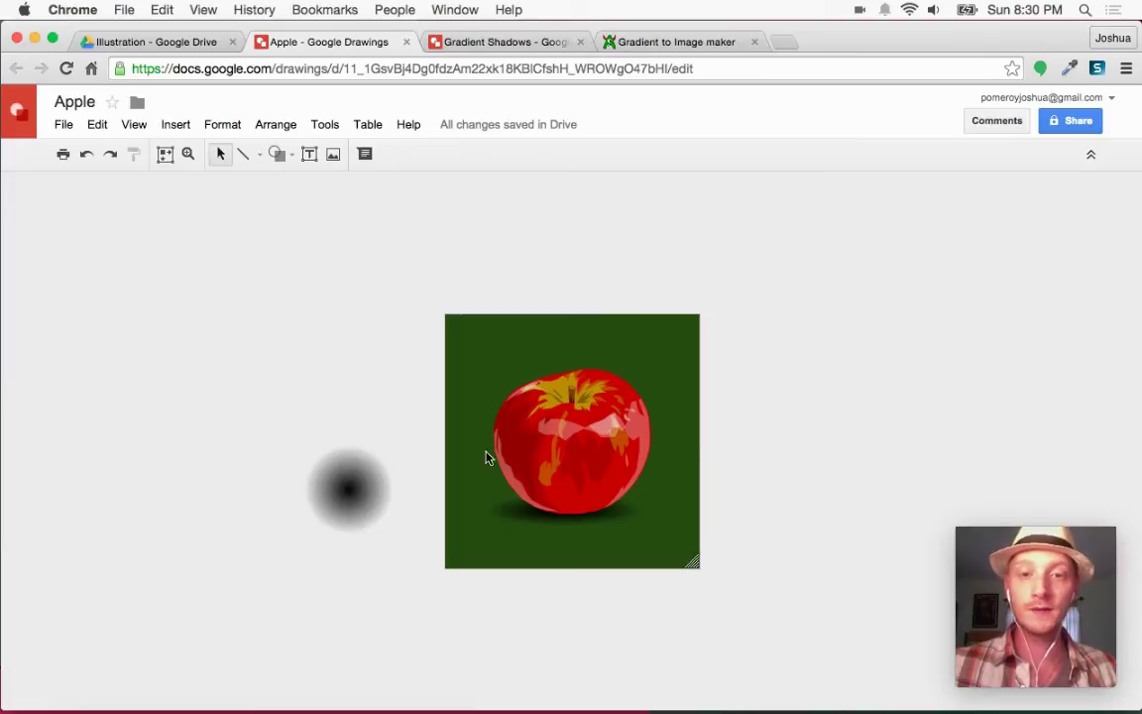
left_click(514, 517)
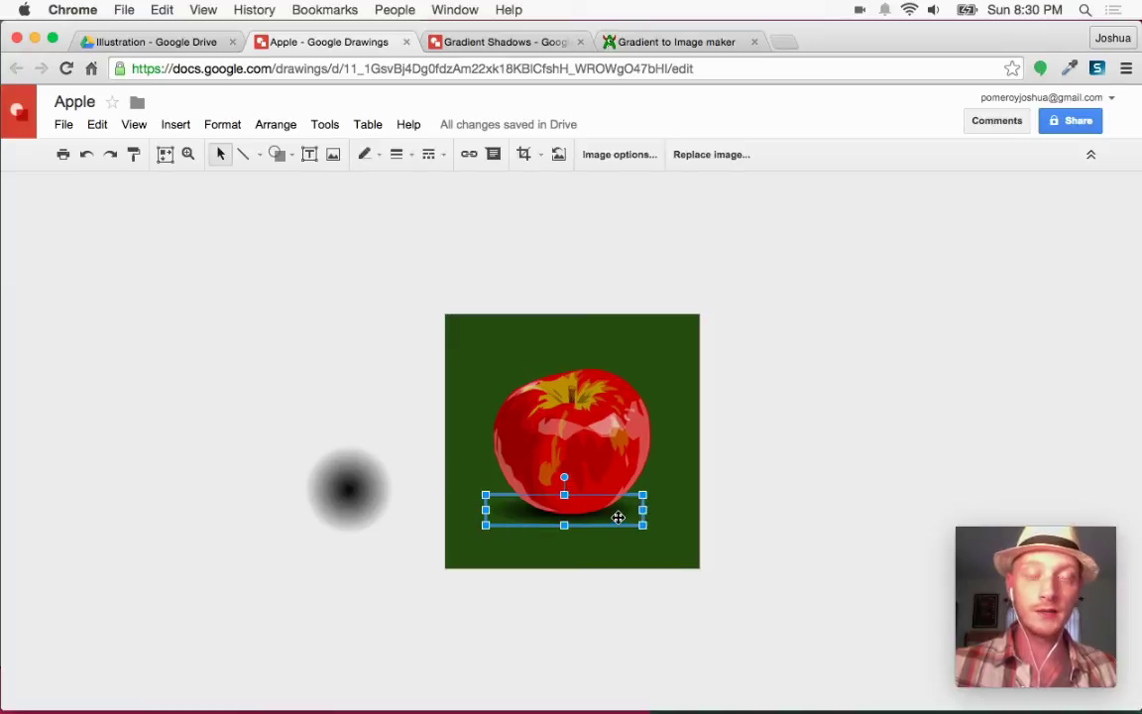
key("Up")
left_click(772, 501)
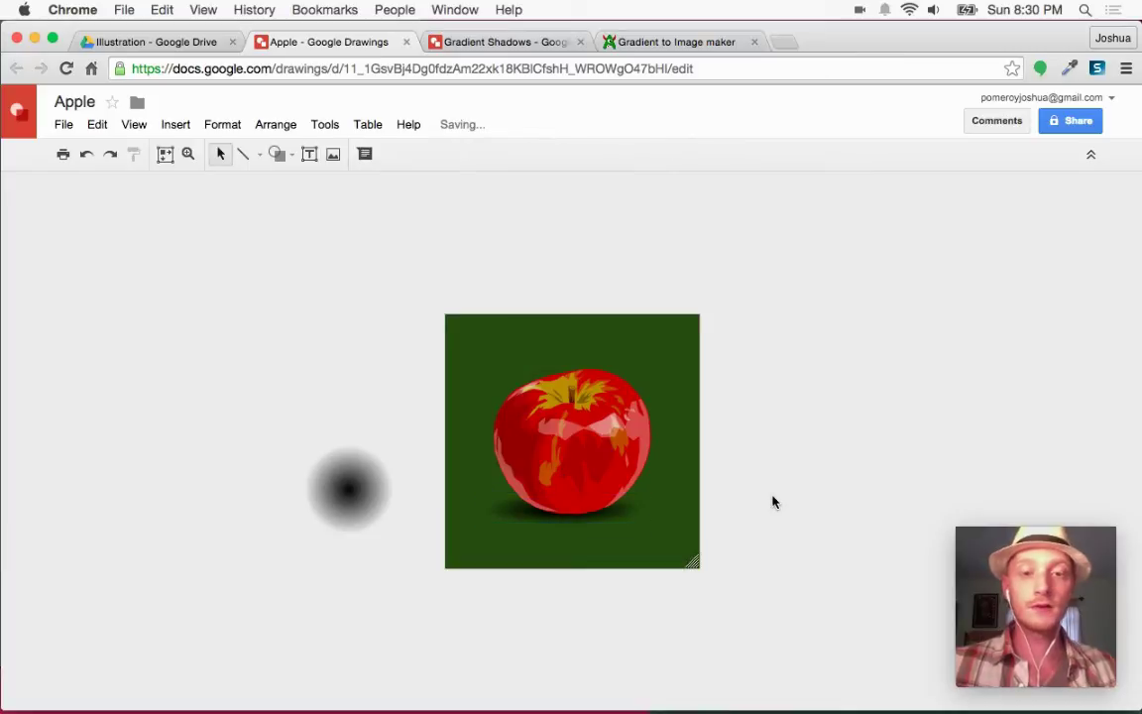
Step: Set the apple shadow's transparency to 50%
left_click(615, 520)
left_click(618, 155)
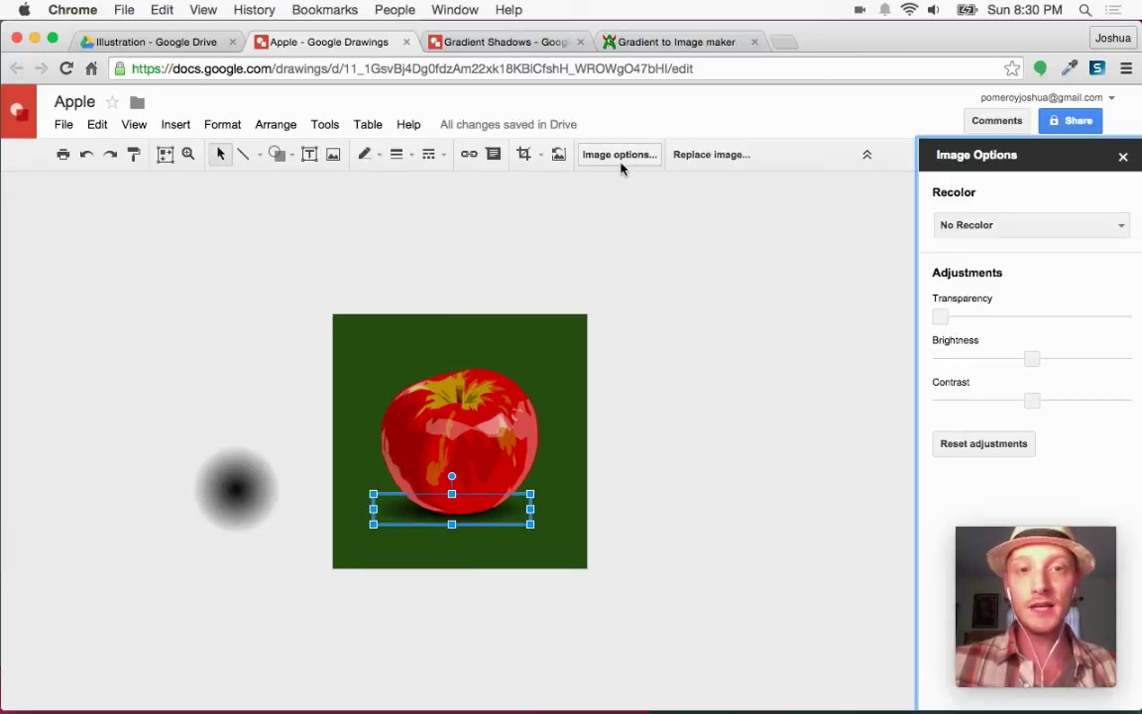
left_click_drag(944, 318, 1038, 324)
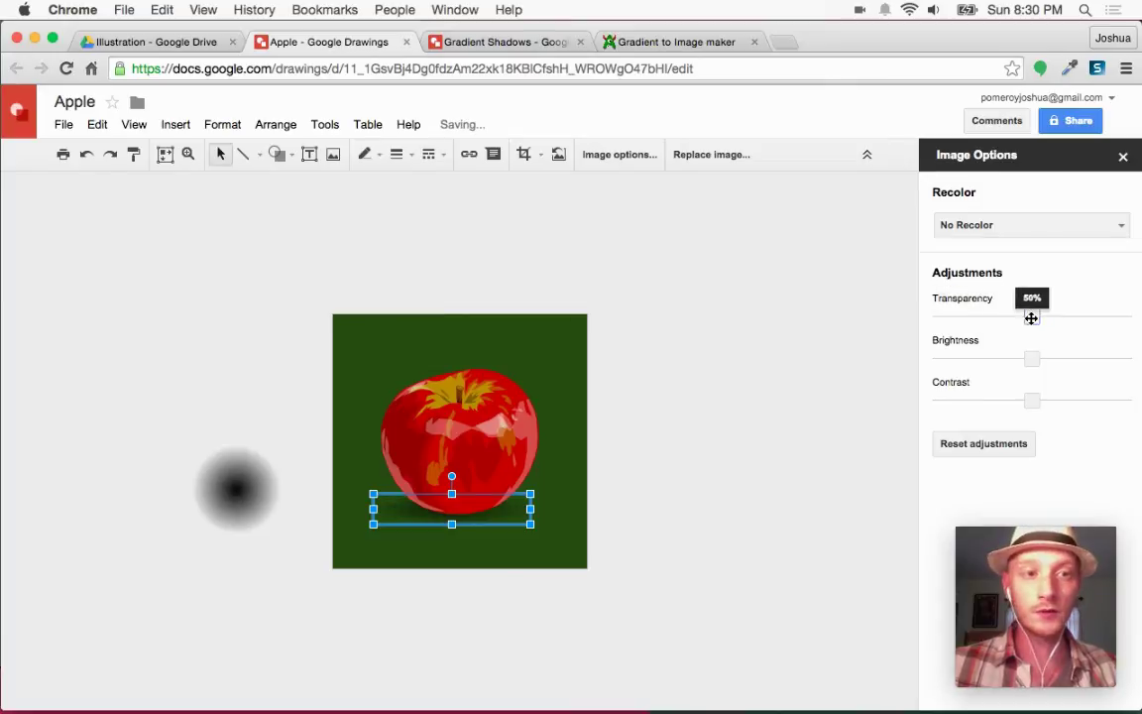
left_click(716, 526)
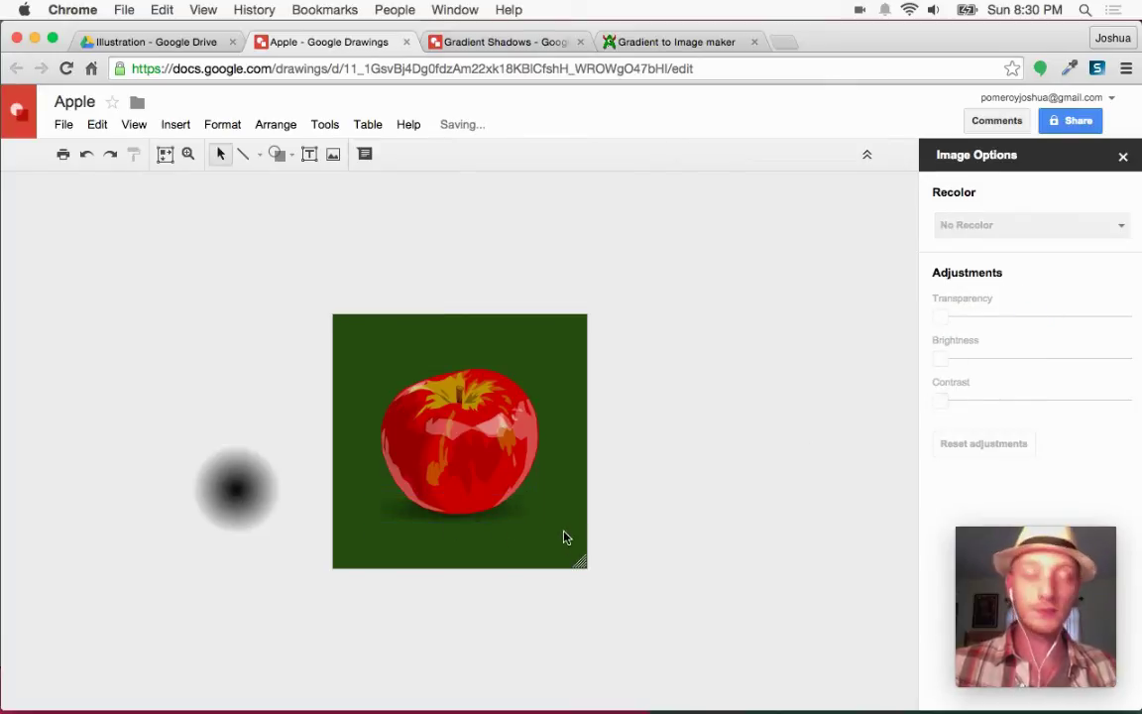
Step: Return the apple shadow's transparency to its minimum
left_click(400, 523)
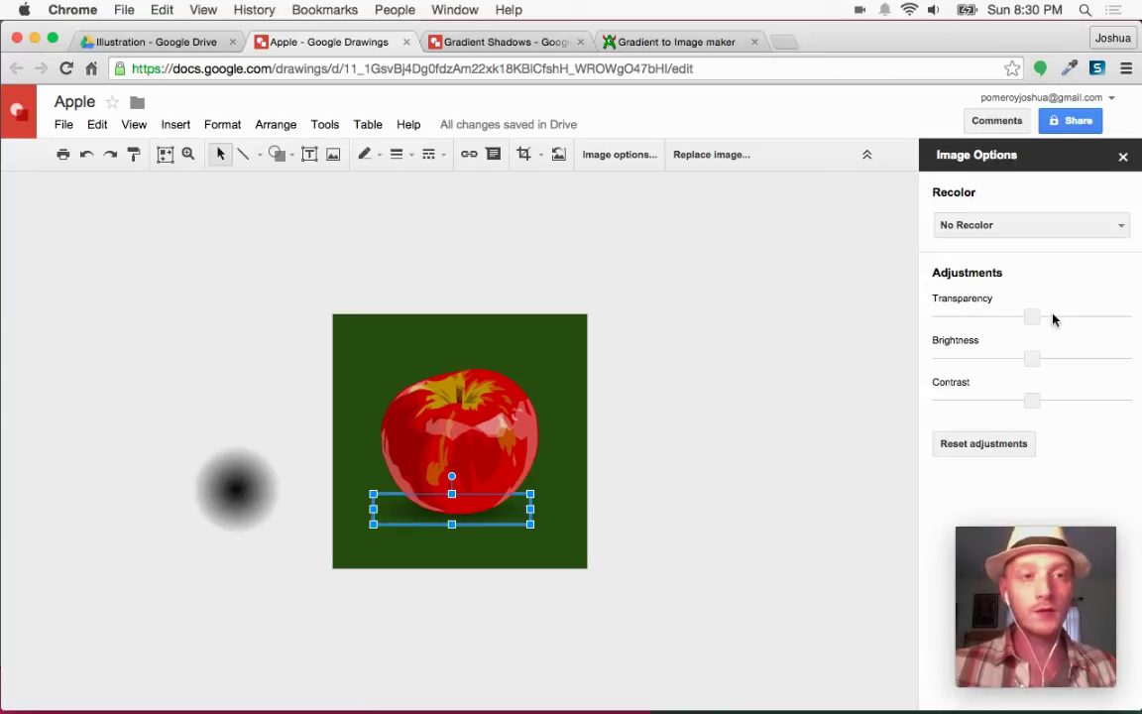
left_click(934, 317)
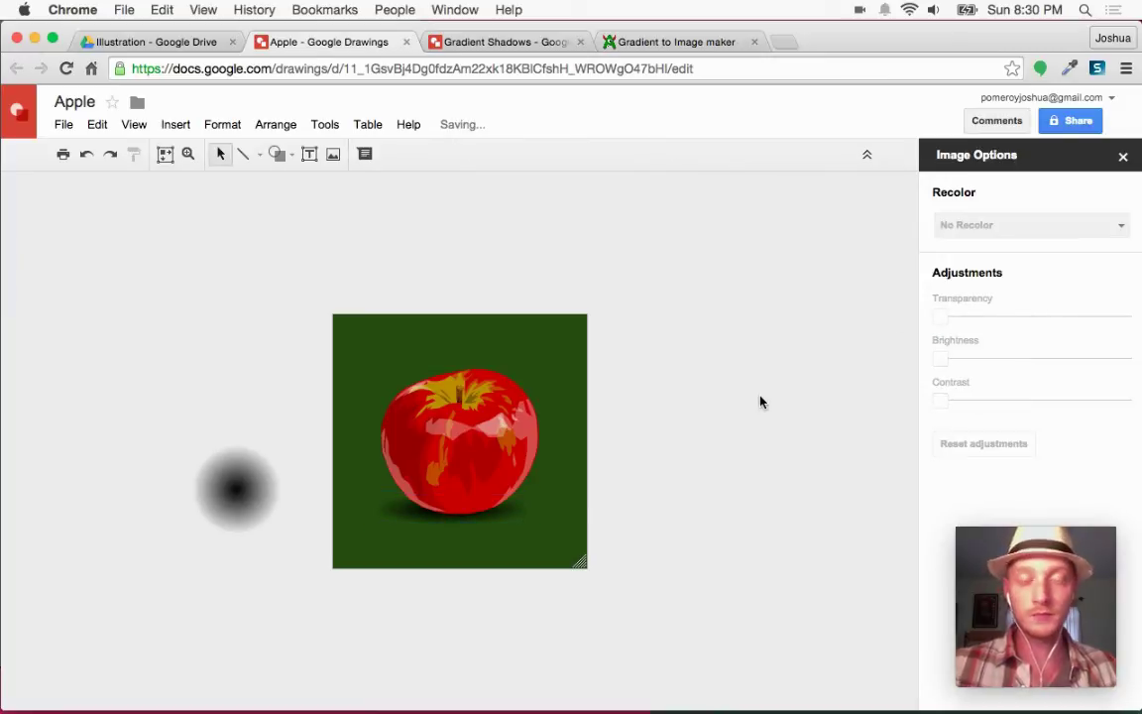
left_click(395, 516)
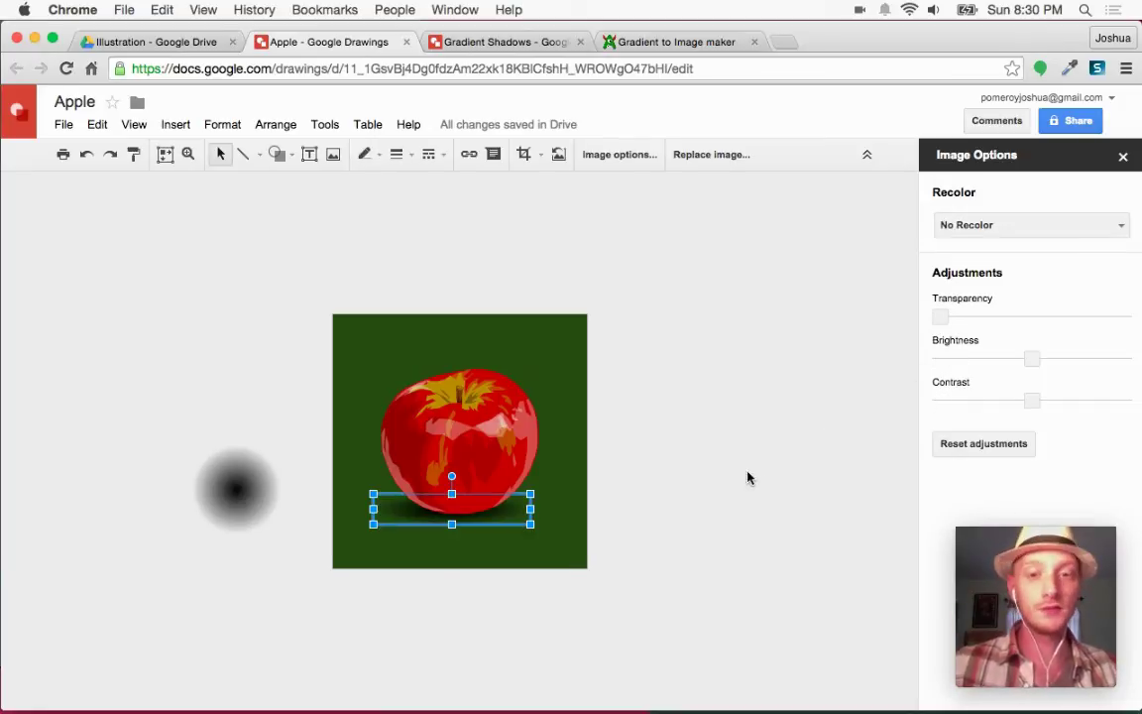
left_click(772, 532)
Step: Move the flat shadow to the right of the canvas to show the apple without it, and undo the move
left_click(367, 522)
left_click_drag(367, 522, 706, 522)
left_click(736, 576)
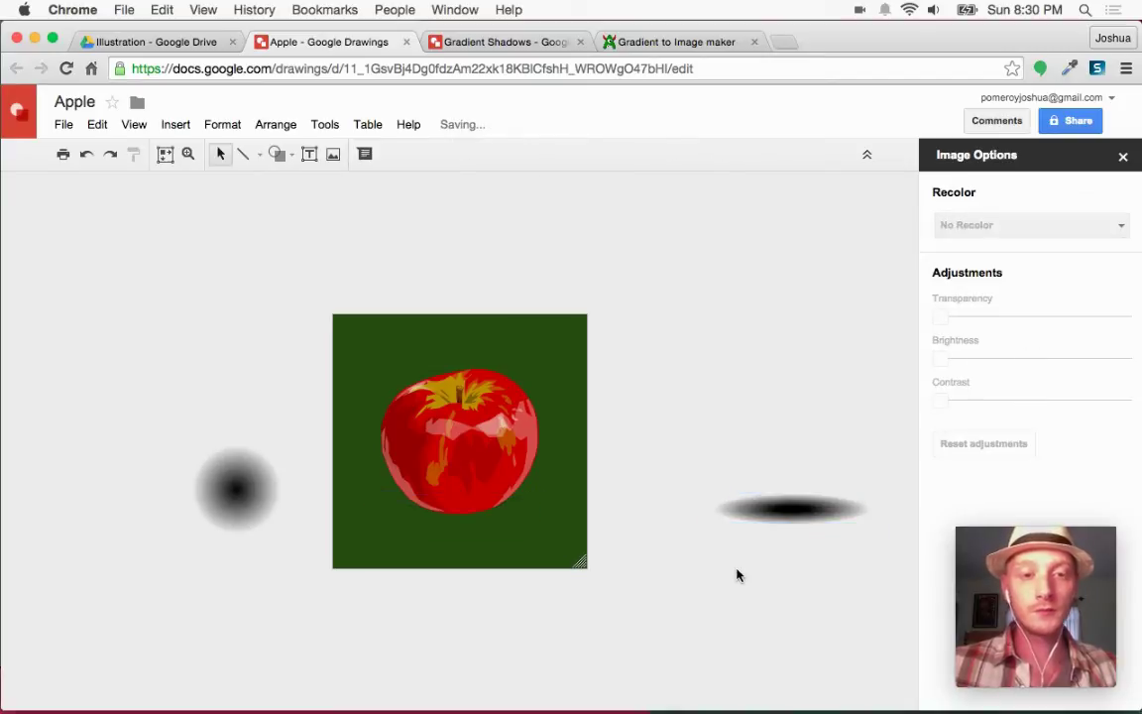
key("super+z")
Step: Review the gradient image maker page and the second linear gradient in the Gradient Shadows drawing
left_click(654, 41)
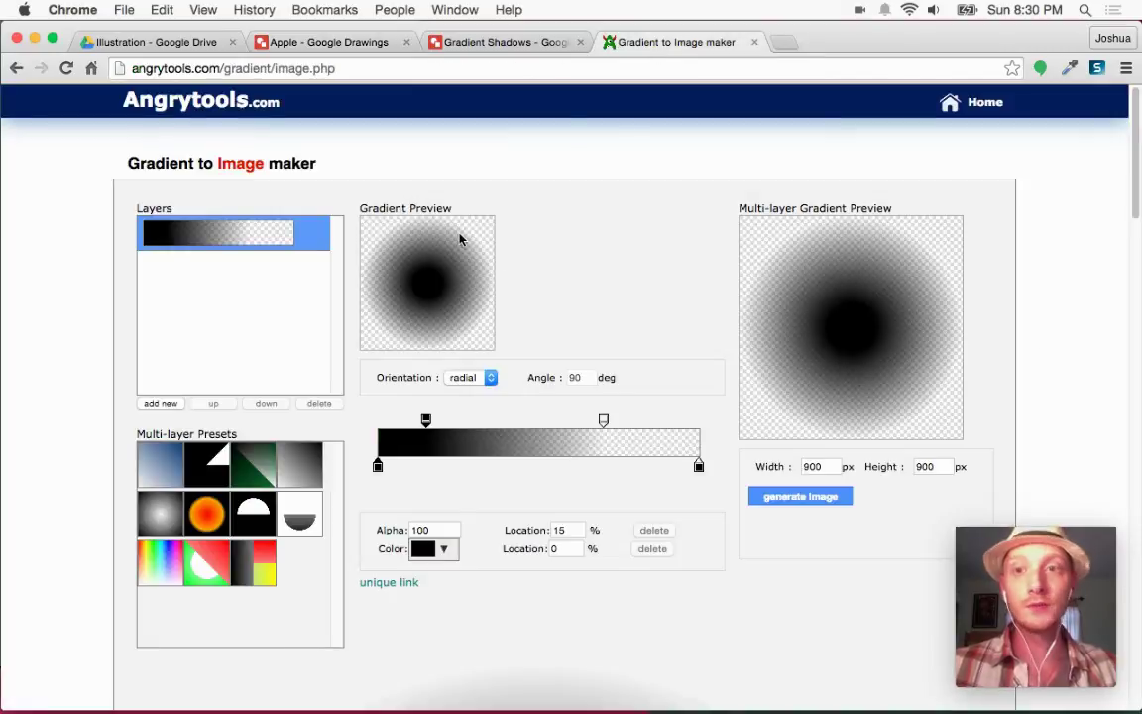
left_click(463, 41)
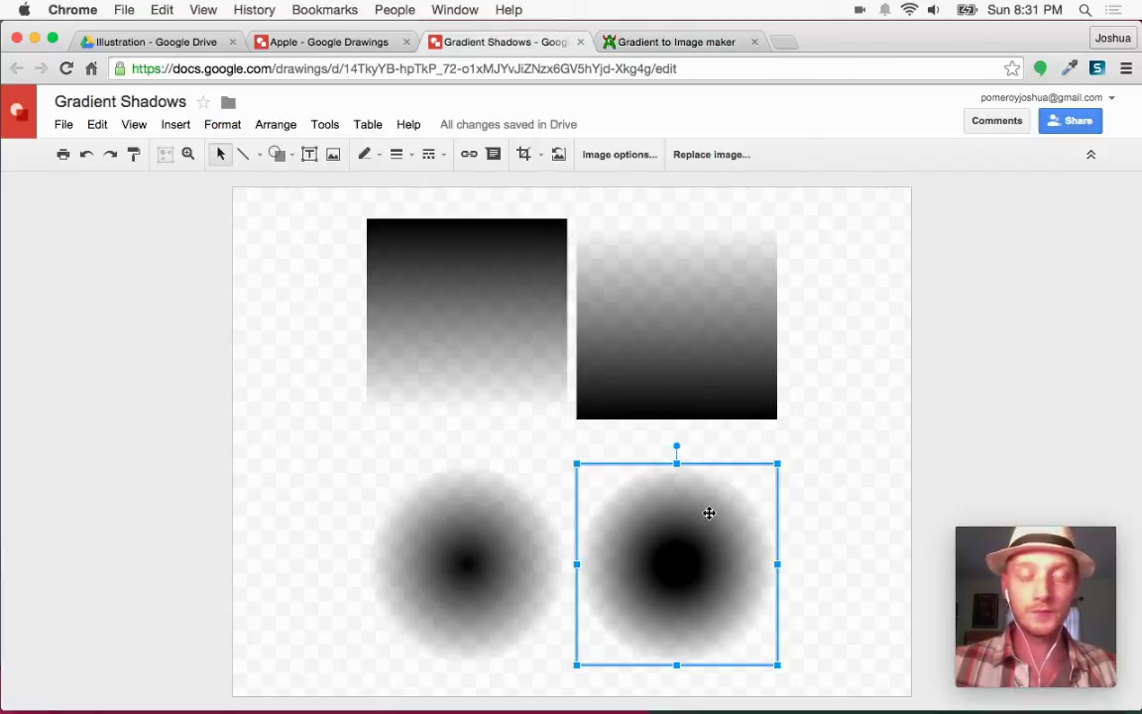
left_click(702, 344)
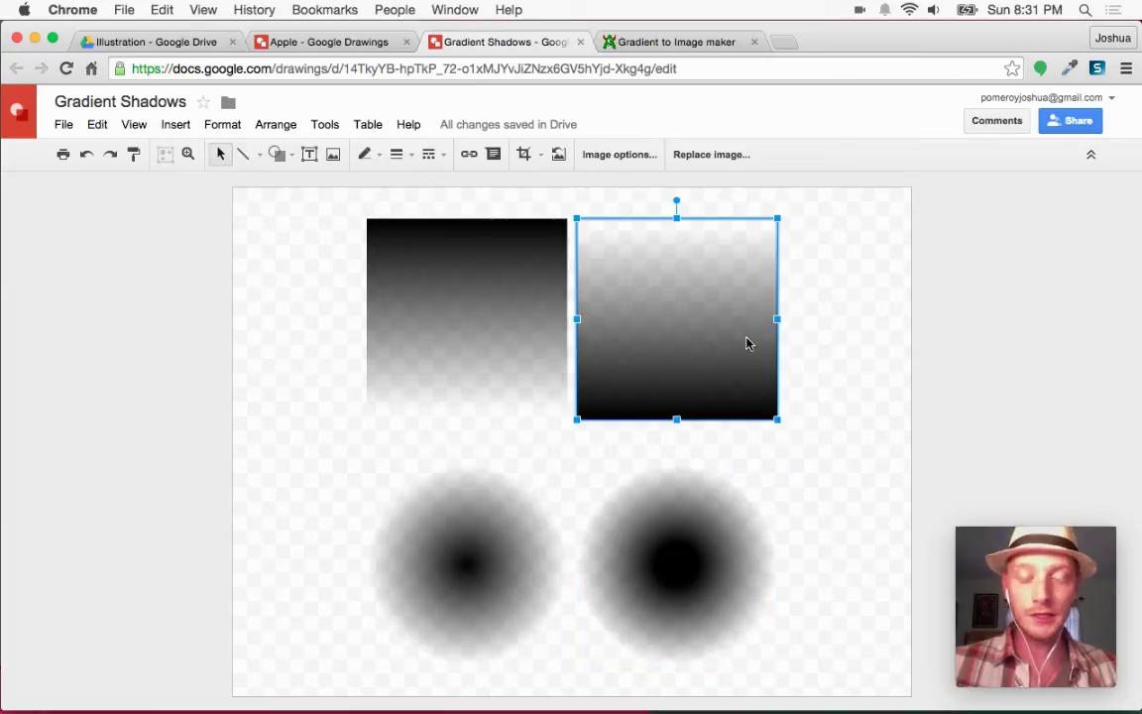
Step: Return to the Apple drawing and move the flat shadow off the canvas, left of the round gradient
left_click(306, 41)
left_click(425, 532)
left_click(411, 523)
left_click_drag(517, 509, 121, 508)
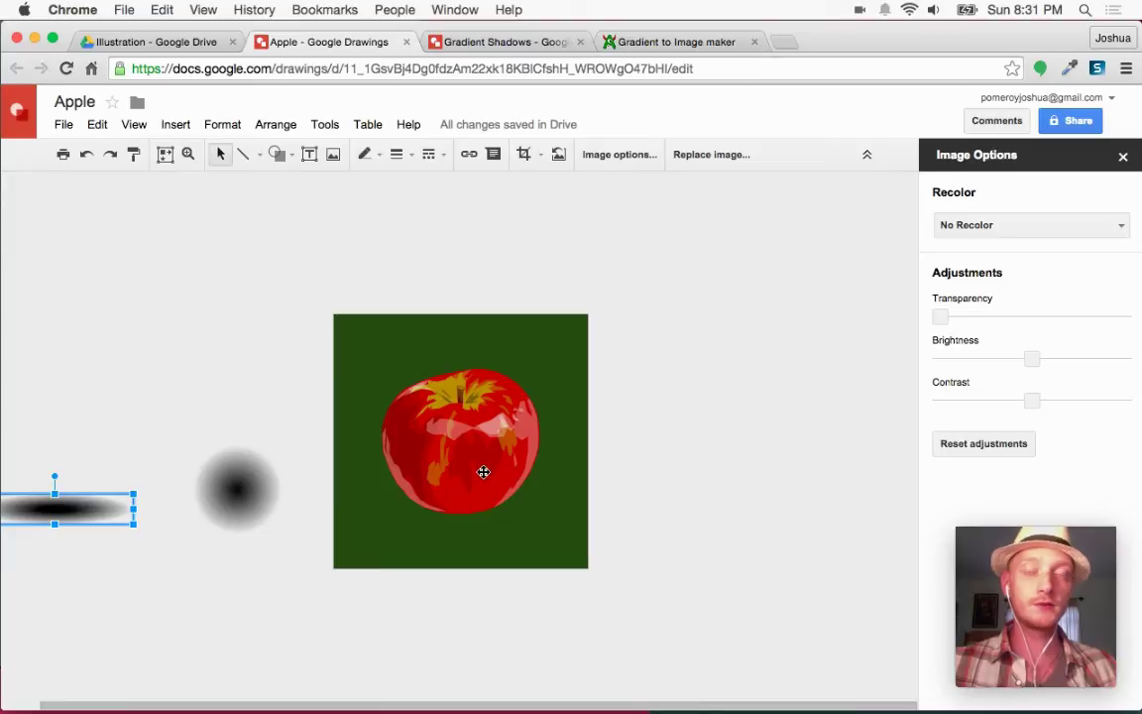
Step: Move the round gradient higher beside the canvas and draw a rectangular banner across the full width of the canvas's top edge
left_click_drag(262, 496, 226, 376)
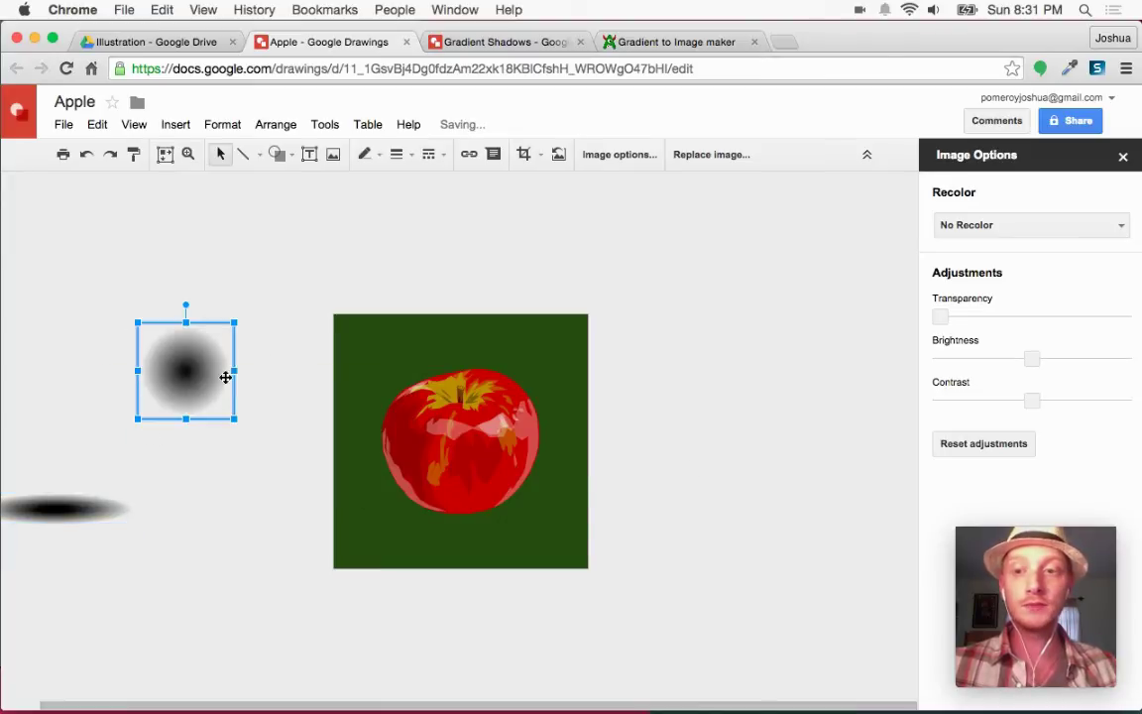
left_click(277, 154)
mouse_move(286, 181)
left_click(414, 206)
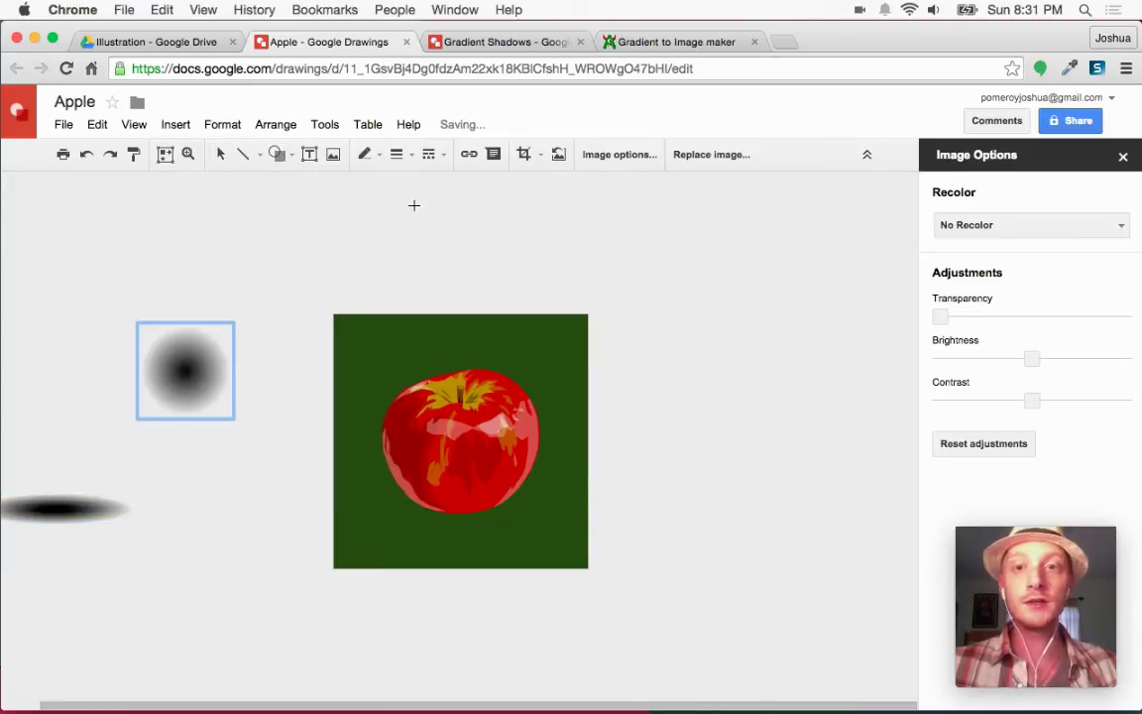
left_click_drag(352, 312, 588, 347)
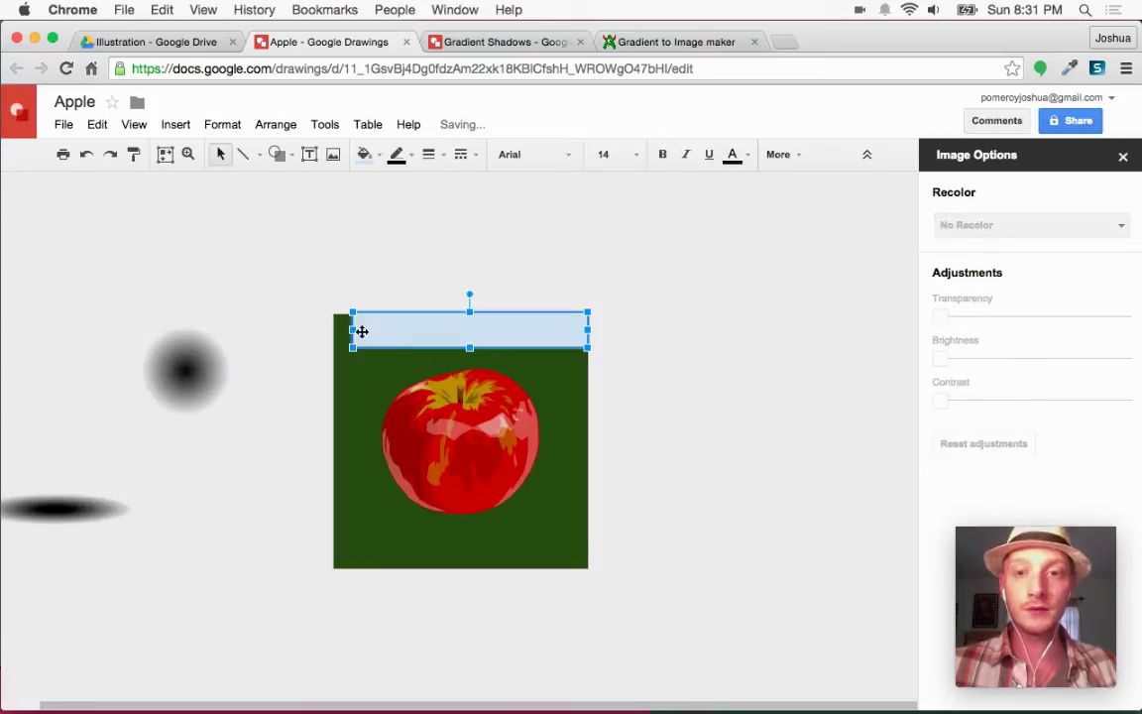
left_click_drag(351, 331, 333, 330)
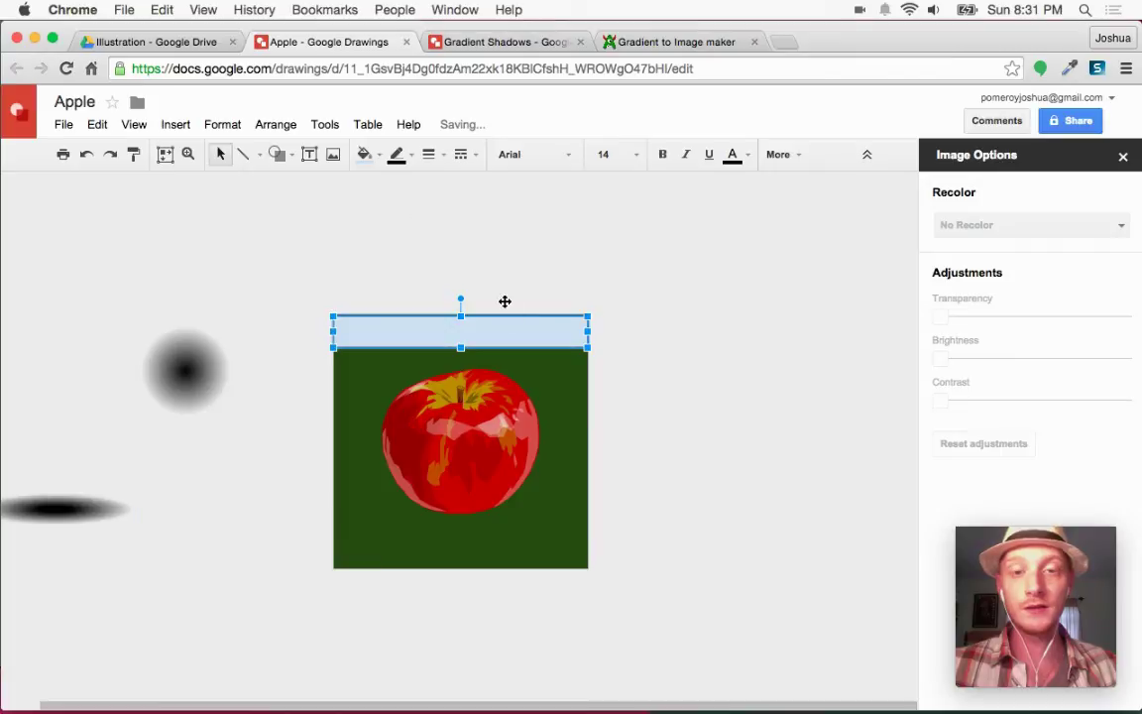
Step: Make the banner's outline transparent and align the banner with the top of the canvas
left_click(397, 154)
left_click(412, 188)
left_click_drag(522, 327, 519, 325)
left_click(650, 339)
left_click(543, 331)
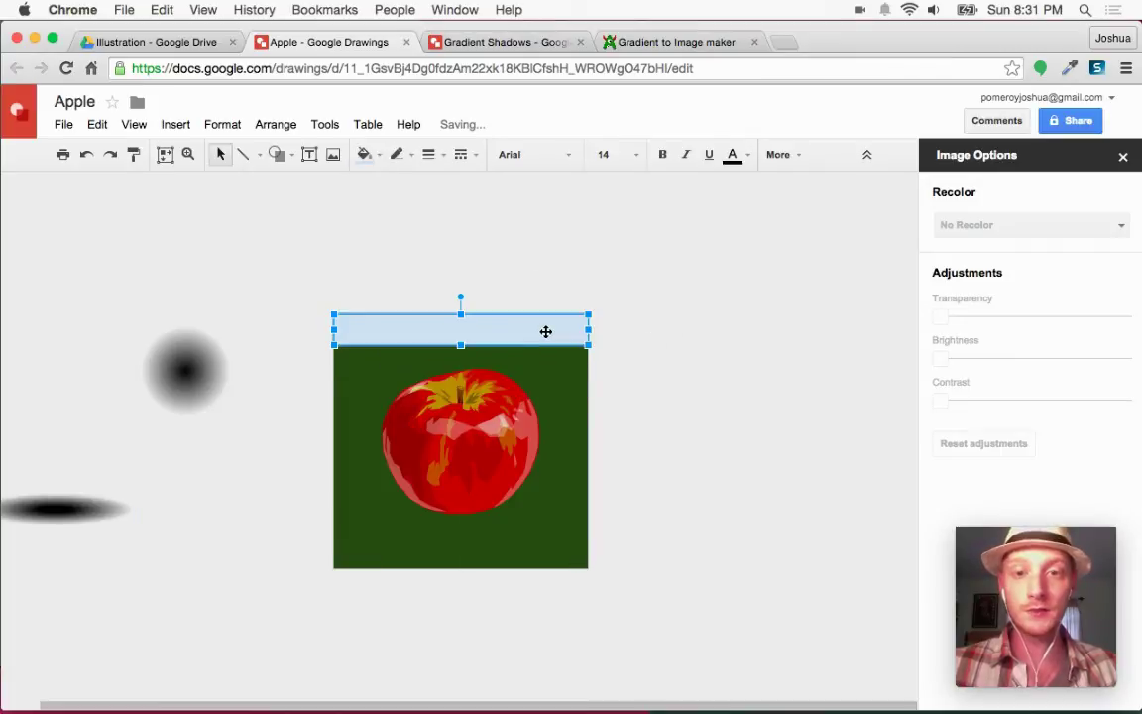
left_click(635, 349)
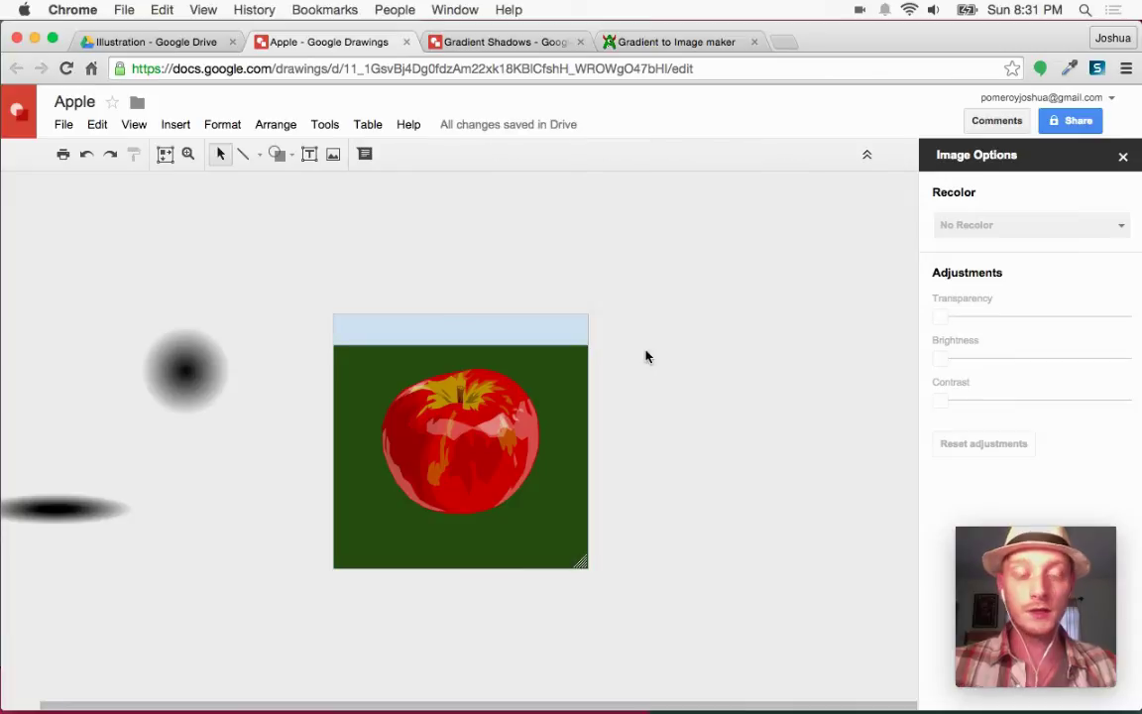
Step: Paste the linear black gradient into the Apple drawing and move it off the canvas, right of the apple
key("super+alt+plus")
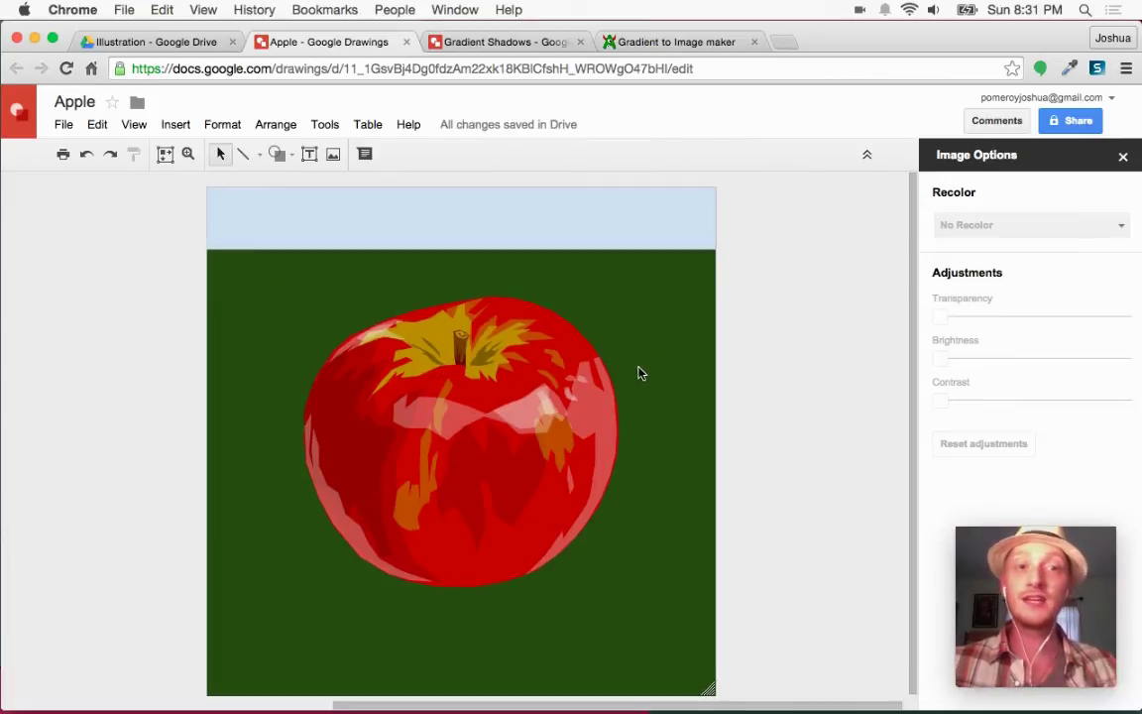
key("super+v")
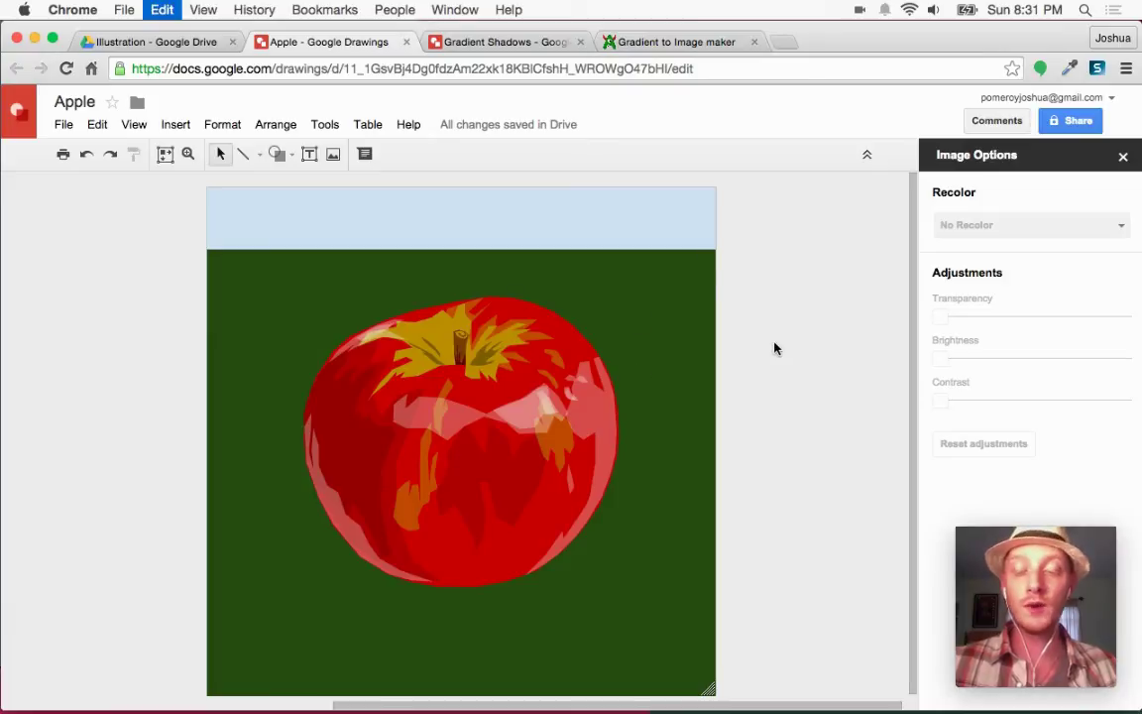
left_click_drag(582, 330, 852, 348)
left_click(816, 421)
left_click(822, 351)
left_click(810, 478)
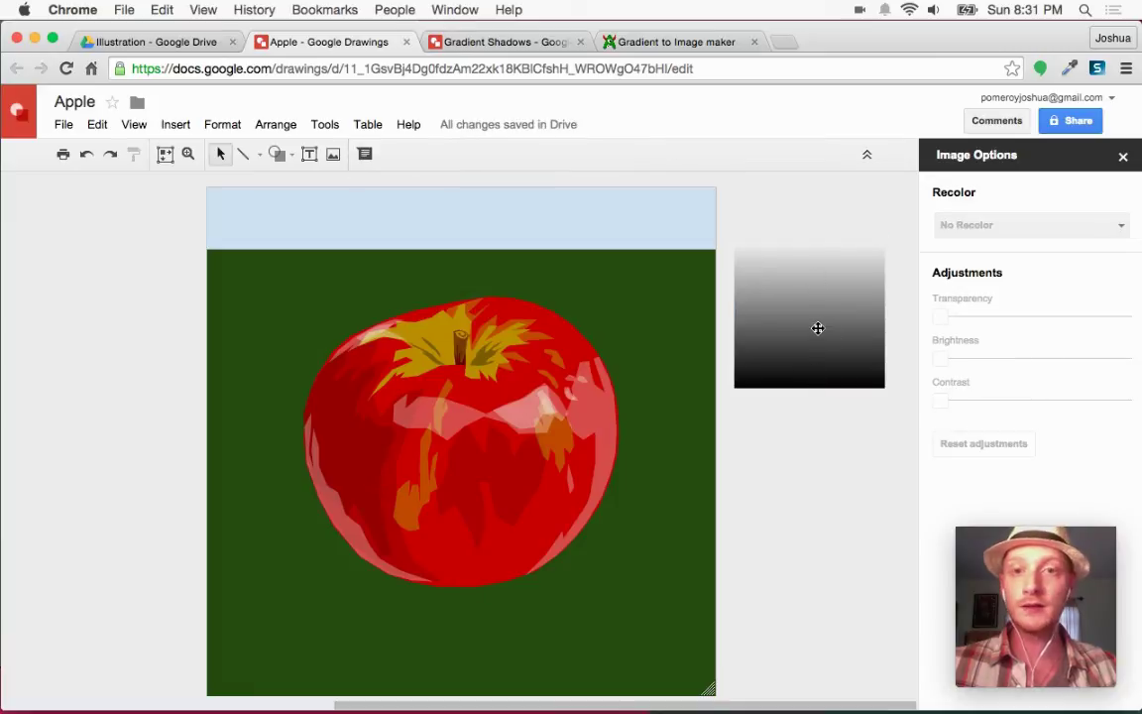
Step: Flip the linear gradient vertically so its dark edge is on top
left_click(818, 329)
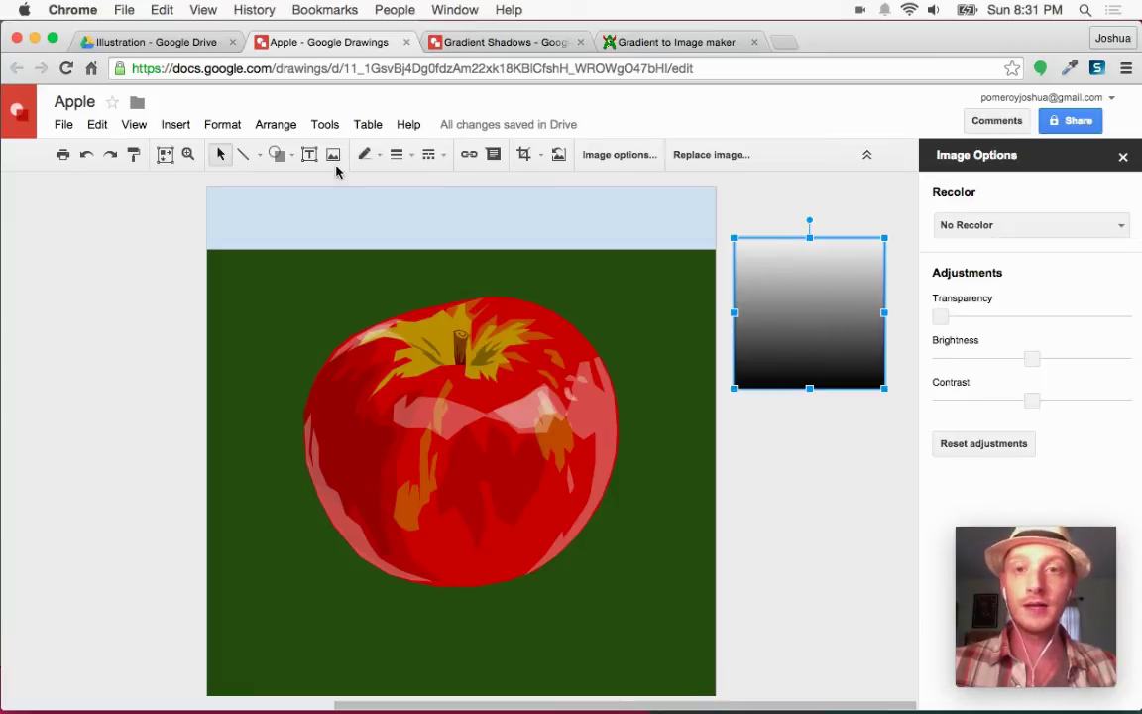
left_click(277, 127)
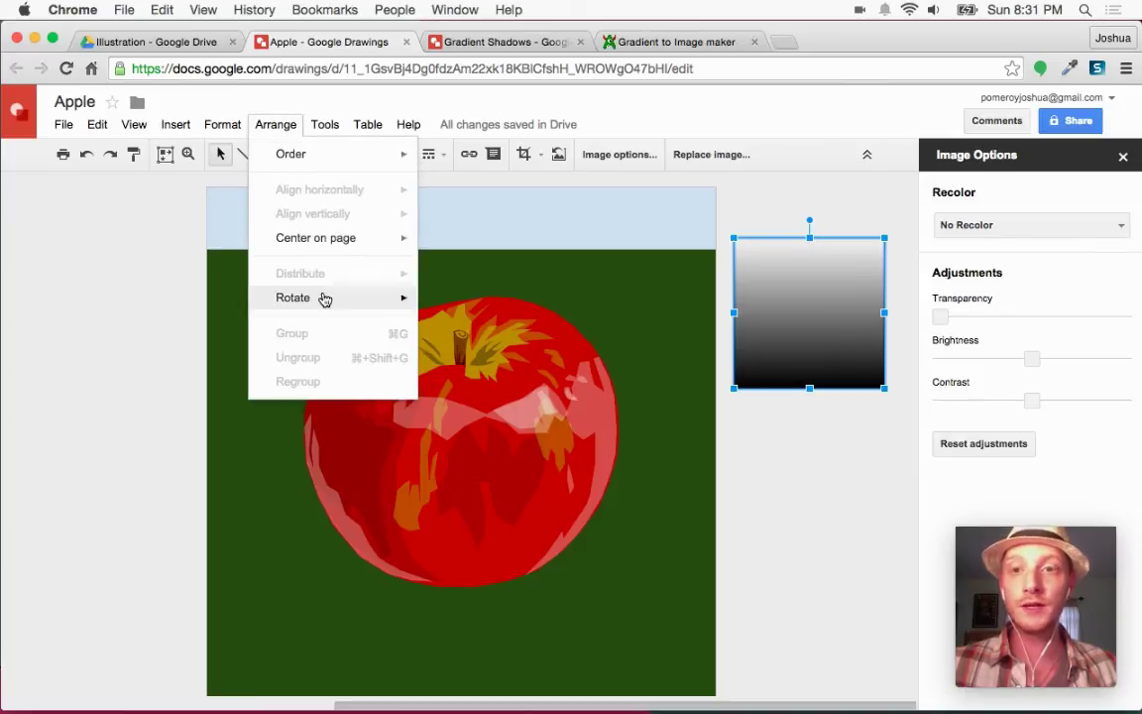
mouse_move(352, 296)
left_click(524, 391)
Step: Place the gradient directly below the banner and stretch it to the full canvas width
left_click_drag(849, 387, 311, 363)
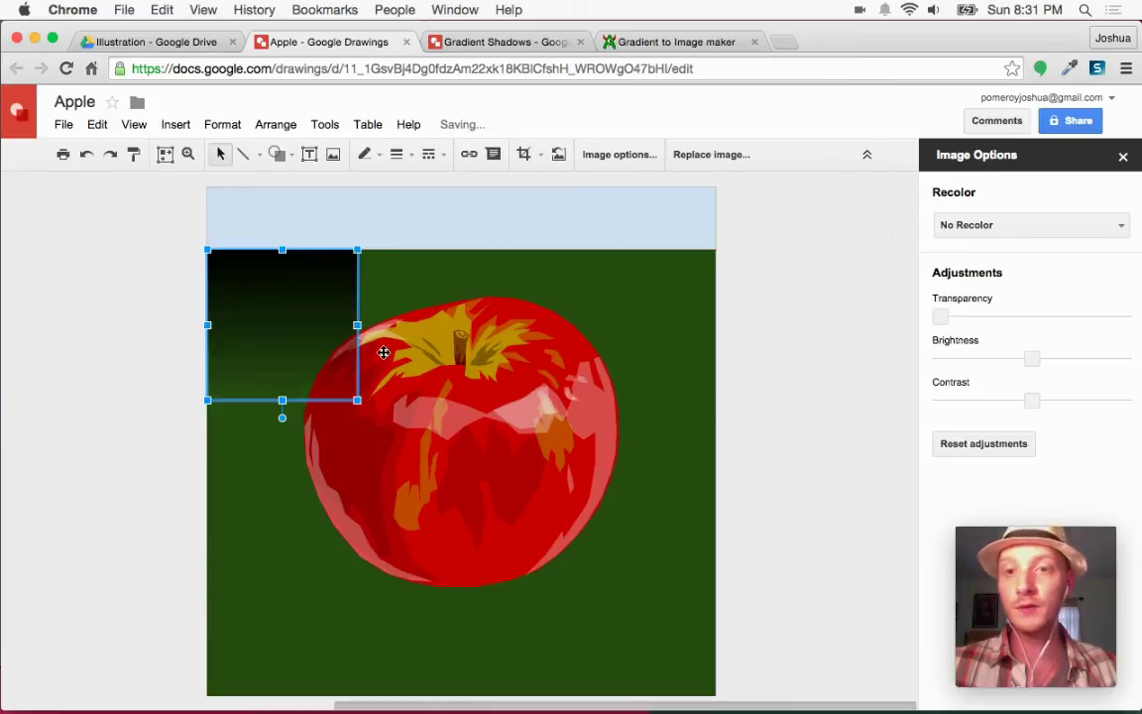
left_click_drag(357, 325, 714, 341)
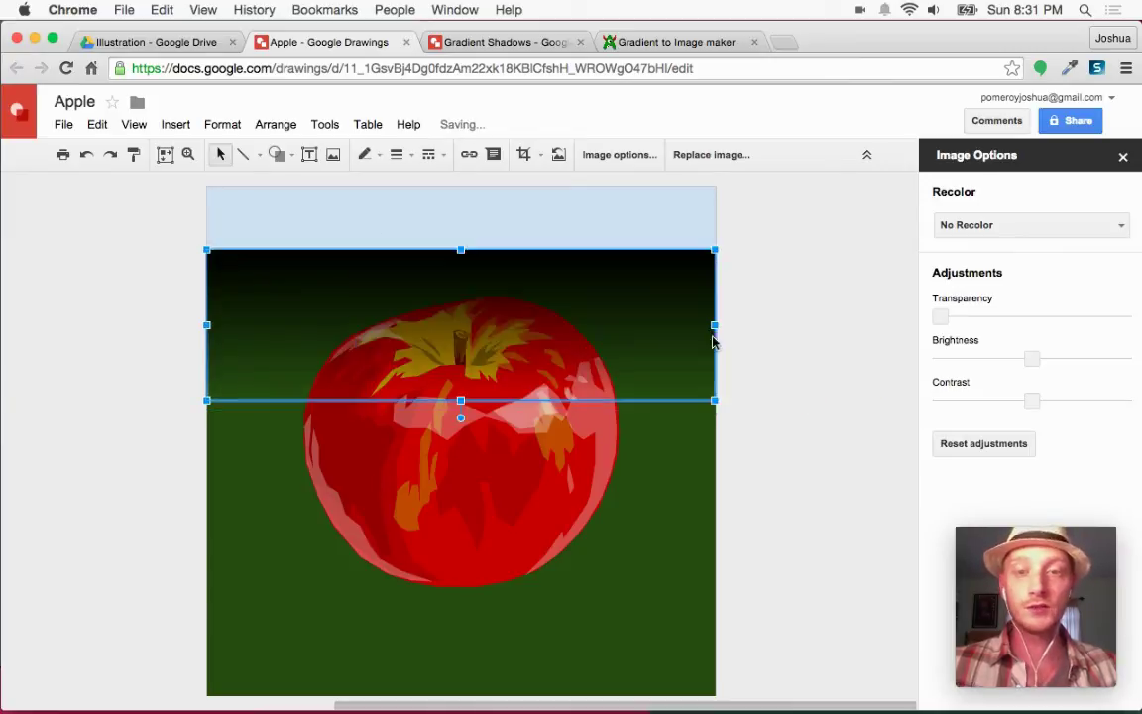
left_click(790, 349)
Step: Send the gradient behind the banner and the apple, and raise it to the canvas's top edge
left_click(667, 285)
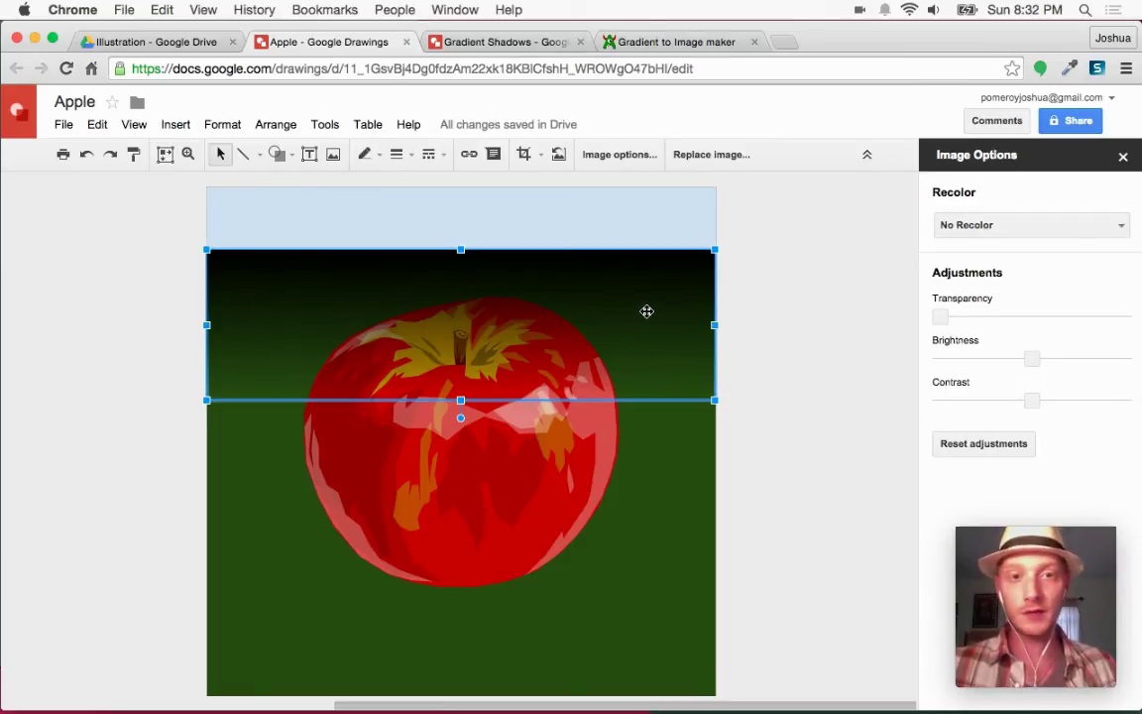
left_click(719, 300)
left_click_drag(663, 313, 667, 256)
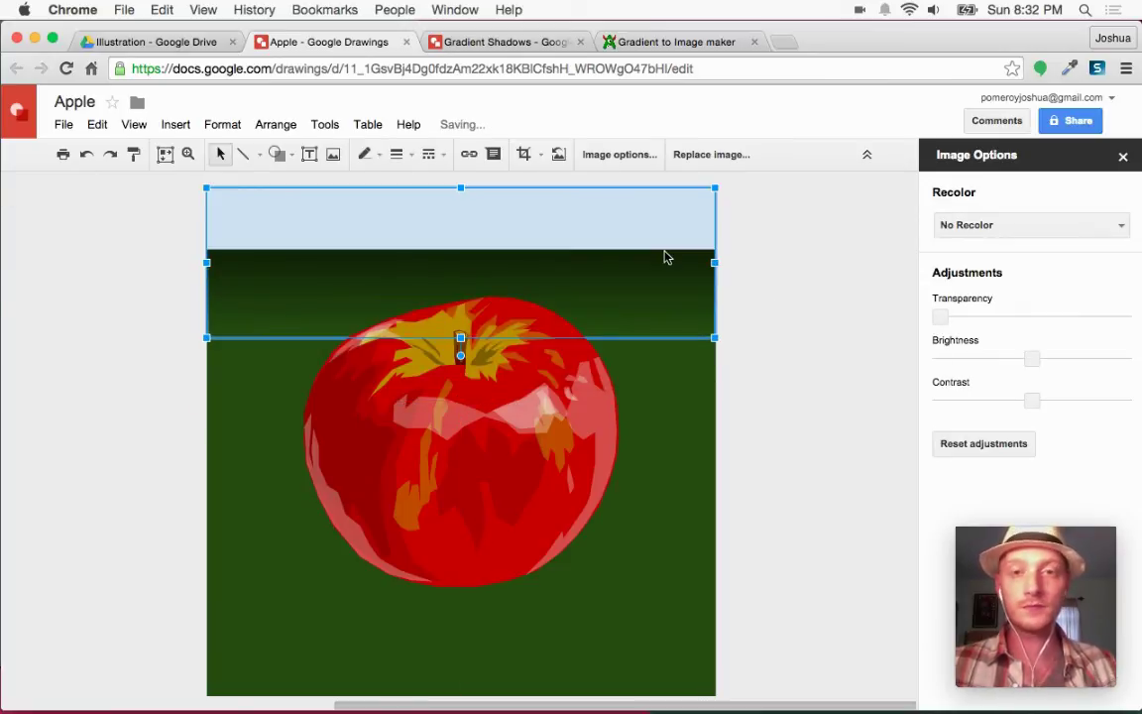
left_click(751, 263)
Step: Change the banner's fill color to white
left_click(632, 219)
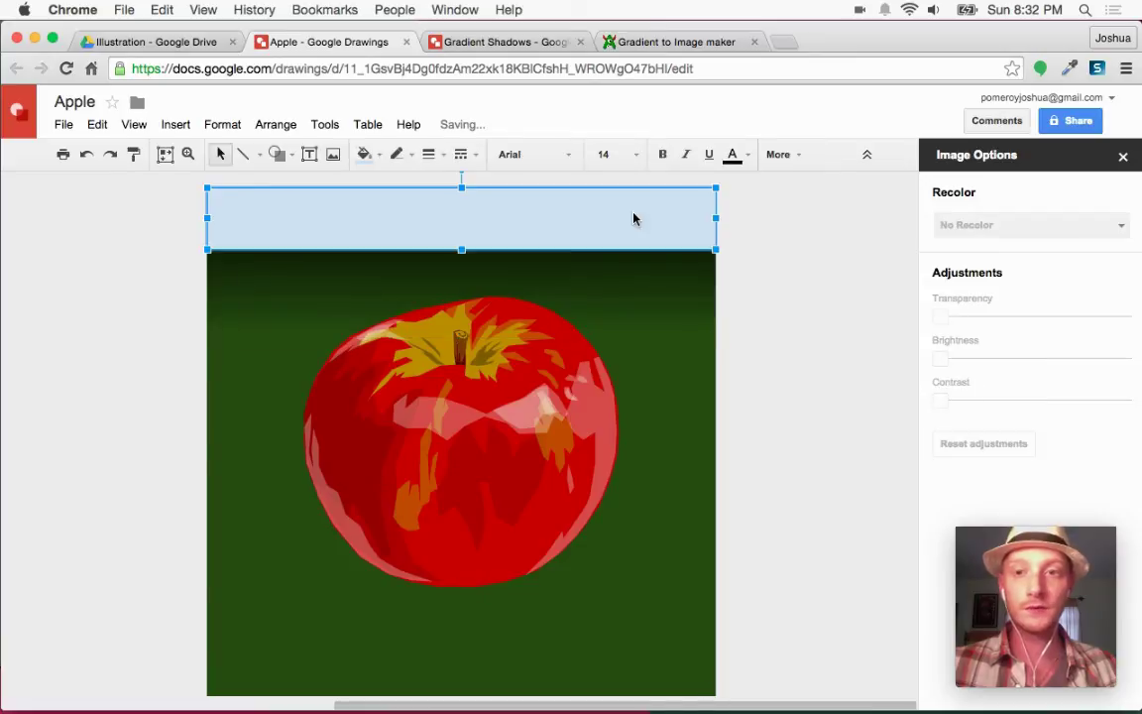
left_click(370, 156)
left_click(516, 210)
left_click(788, 394)
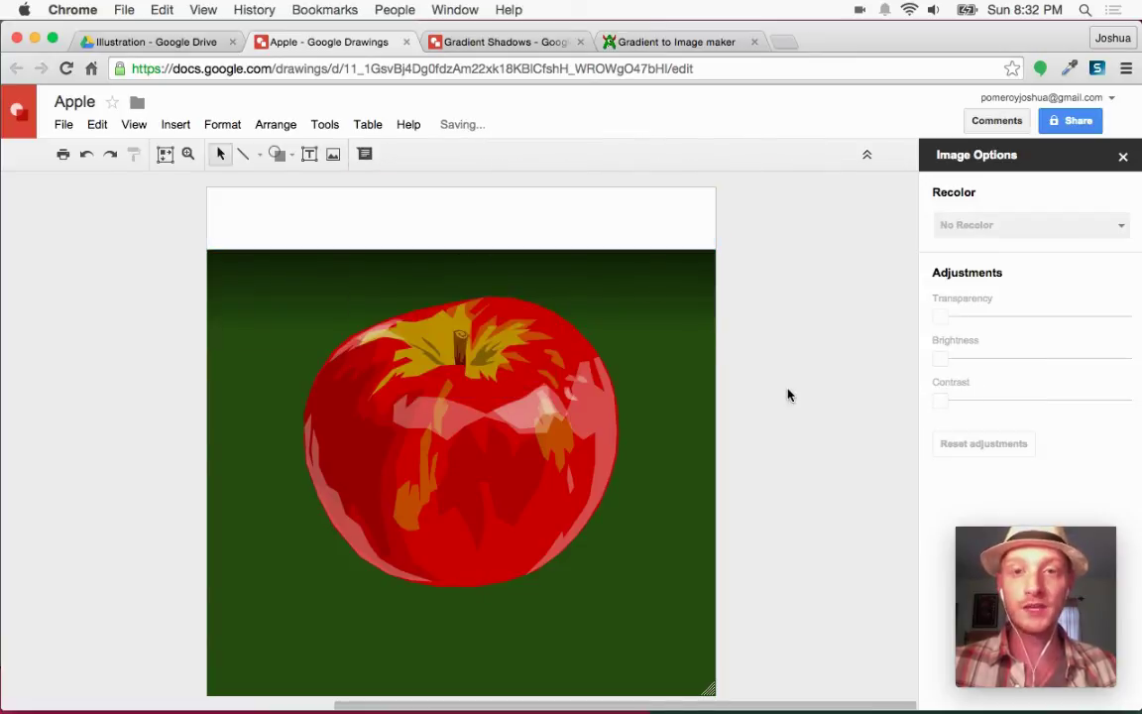
Step: Select the banner and gradient together and move them above and right of the canvas
key("super+alt+minus")
left_click(575, 355)
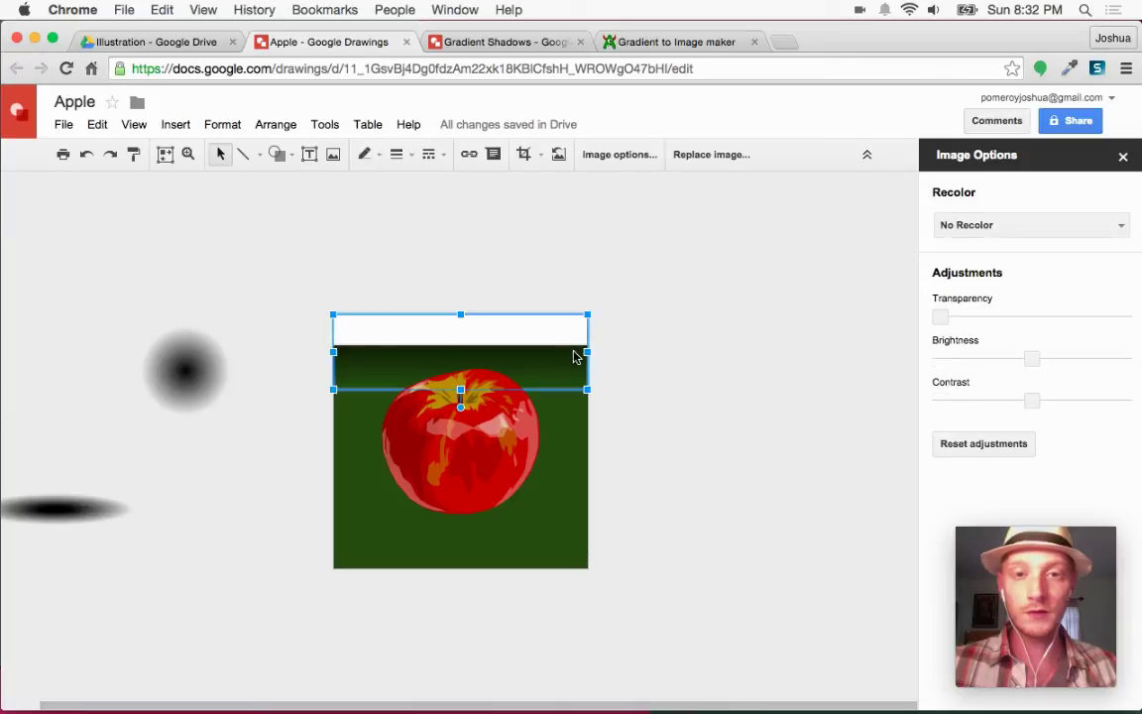
left_click(642, 336)
left_click_drag(575, 357, 731, 271)
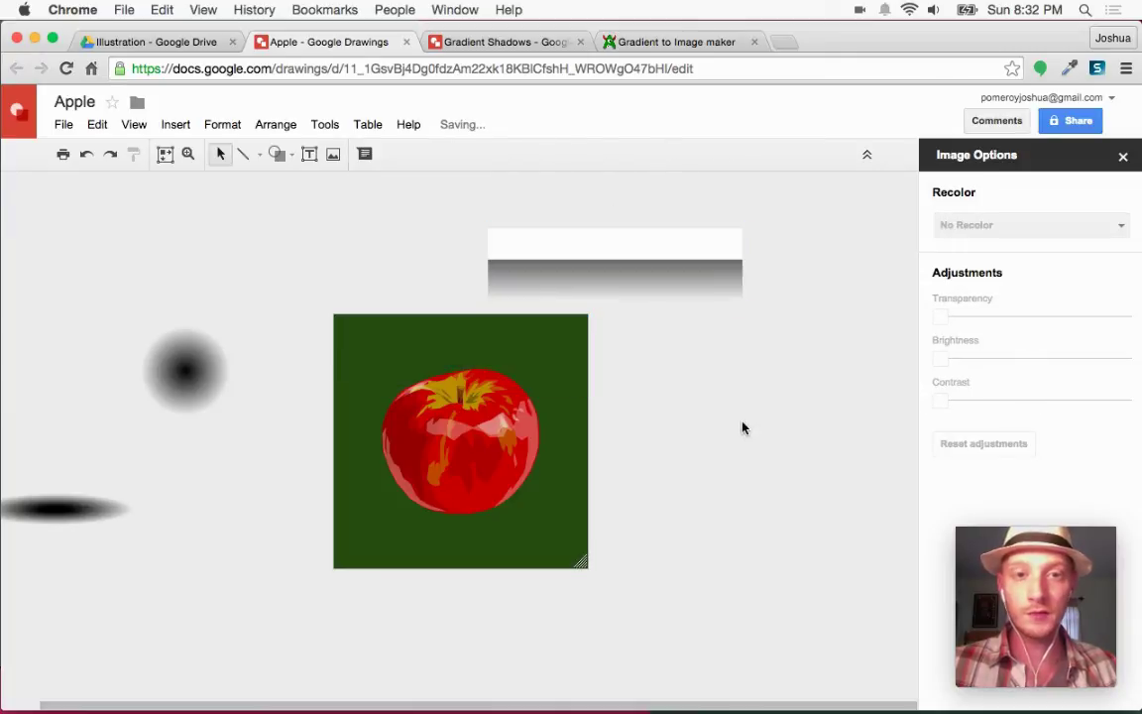
Step: Slide the white banner aside to expose the gradient behind it, and return it over the gradient
left_click(690, 277)
left_click(759, 362)
left_click_drag(662, 247, 445, 249)
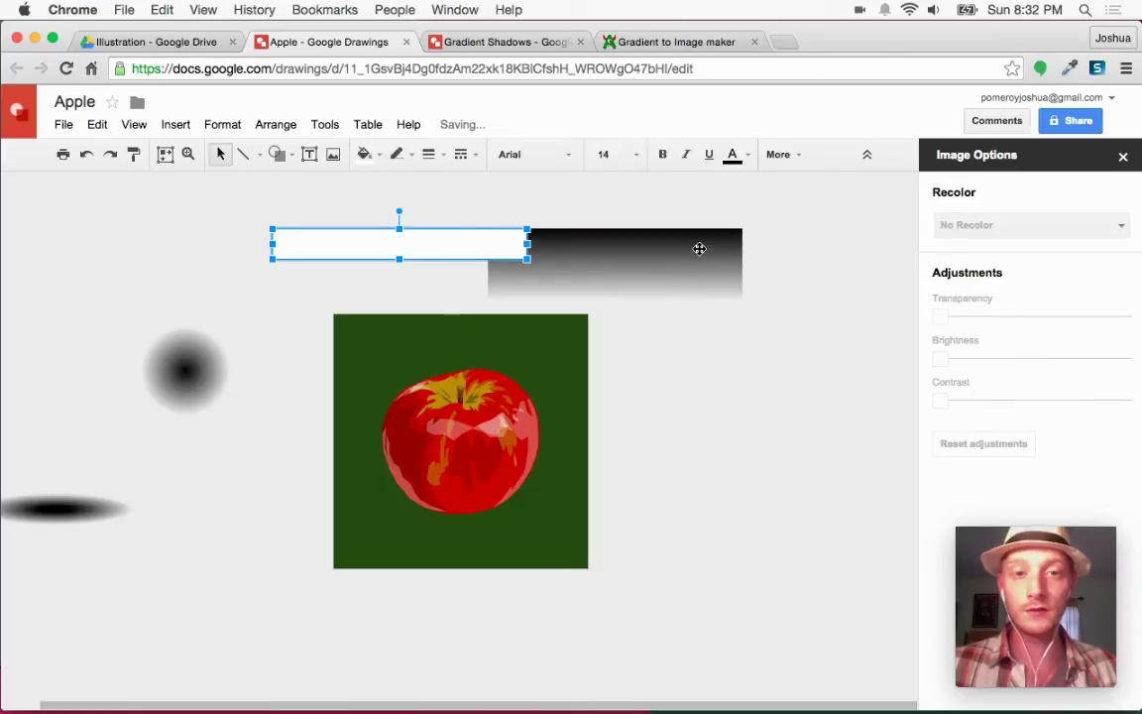
left_click_drag(459, 243, 677, 243)
left_click(694, 299)
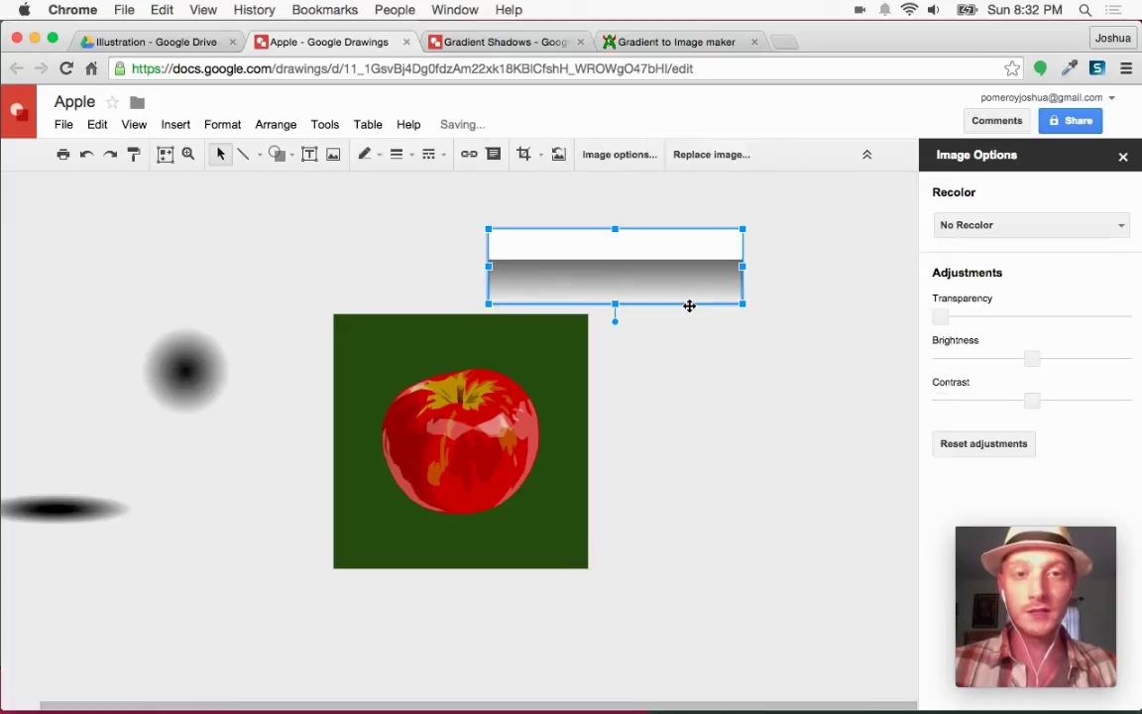
Step: Shorten the gradient behind the banner and move both back to the top of the canvas
left_click_drag(618, 299, 619, 275)
left_click(697, 303)
left_click_drag(705, 271, 542, 339)
left_click(721, 317)
key("super+alt+equal")
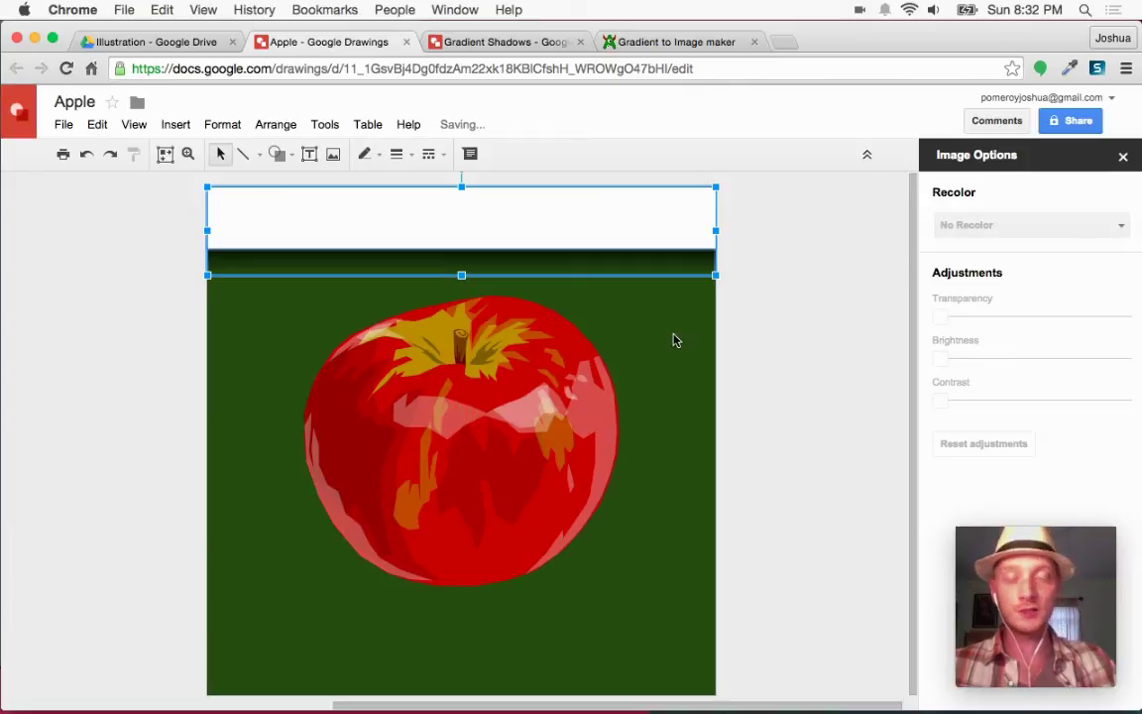
Step: Stretch the gradient's lower edge down below the apple, near the bottom of the canvas
left_click(823, 349)
left_click(575, 260)
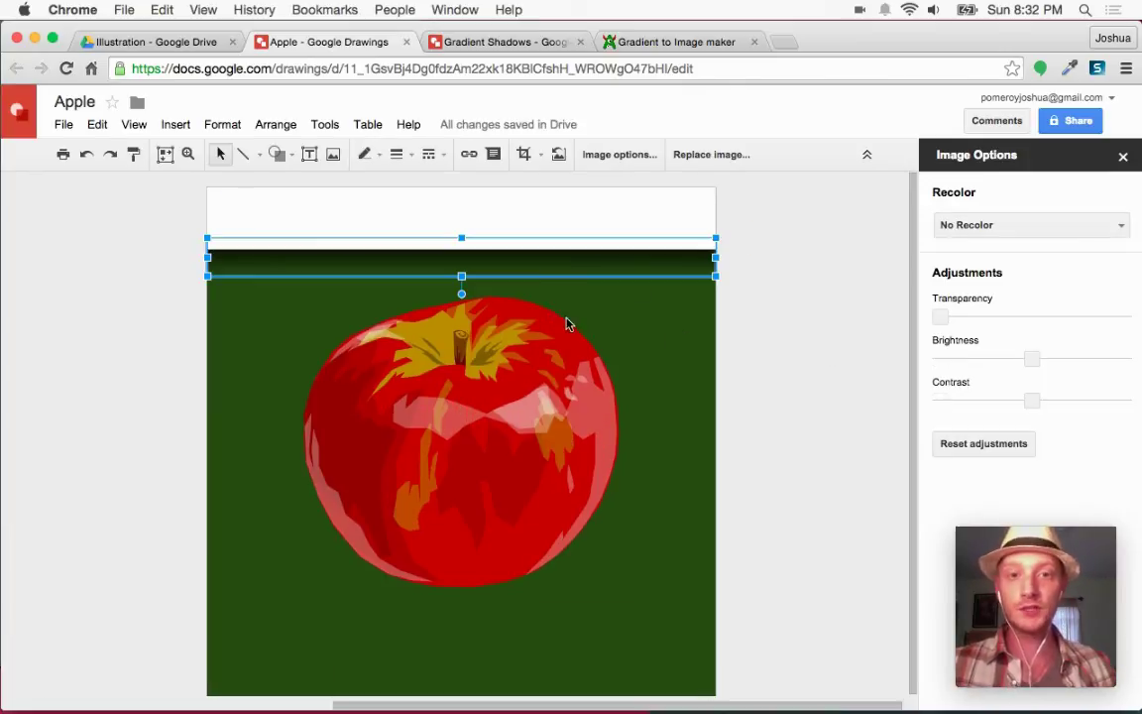
left_click_drag(461, 279, 443, 639)
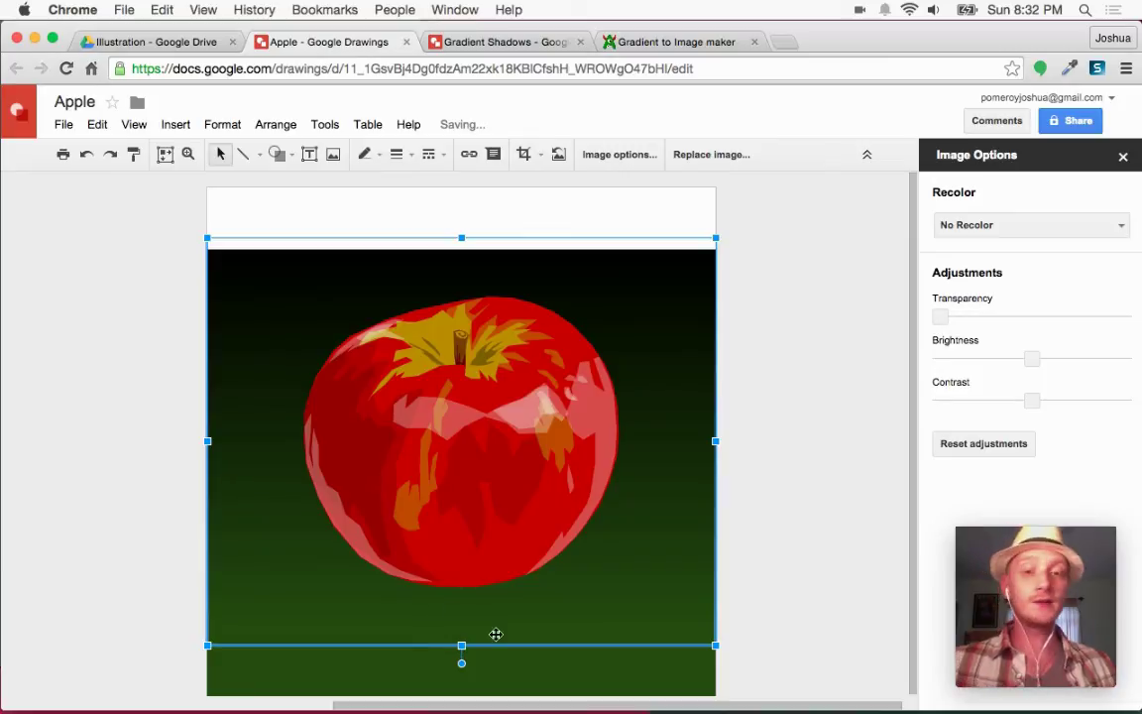
key("super+alt+minus")
left_click(729, 557)
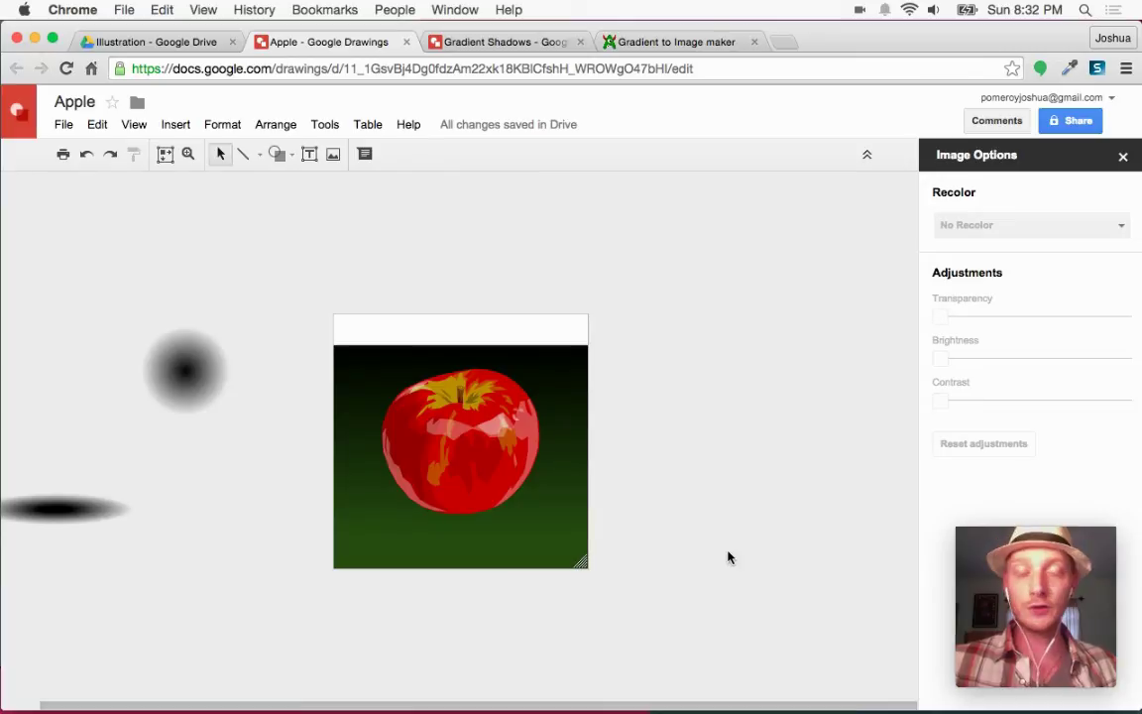
Step: Move the tall gradient off the canvas to show the plain background, and return it behind the apple
left_click(561, 414)
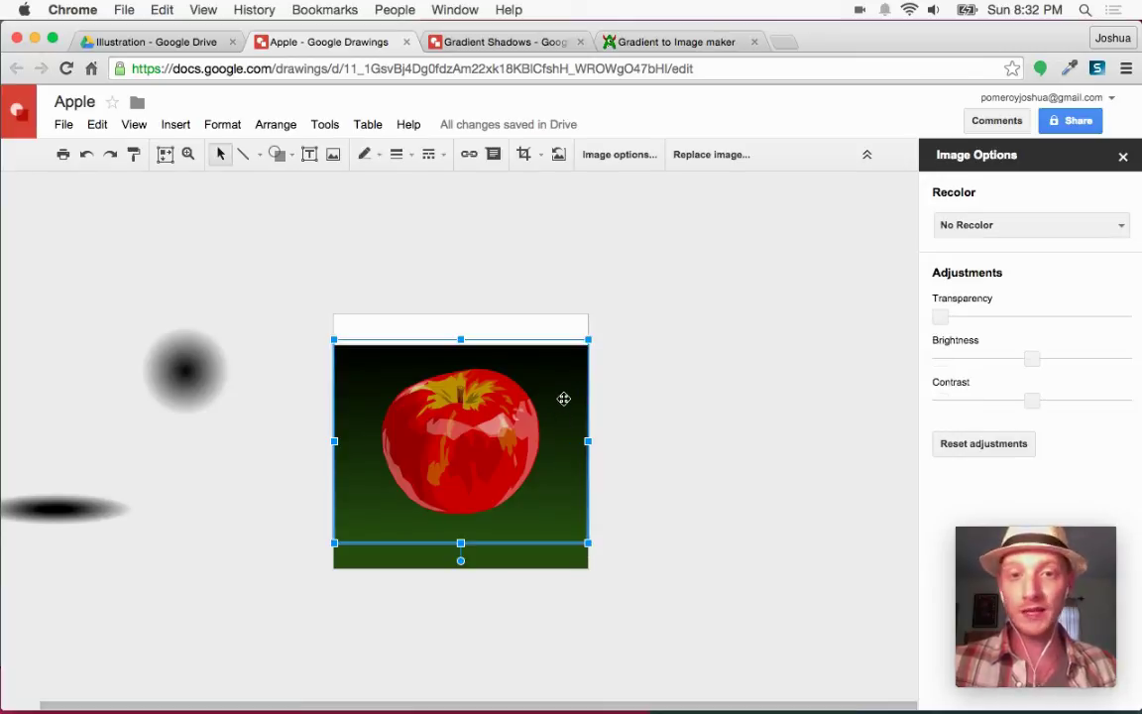
left_click_drag(563, 398, 798, 415)
left_click_drag(662, 486, 718, 497)
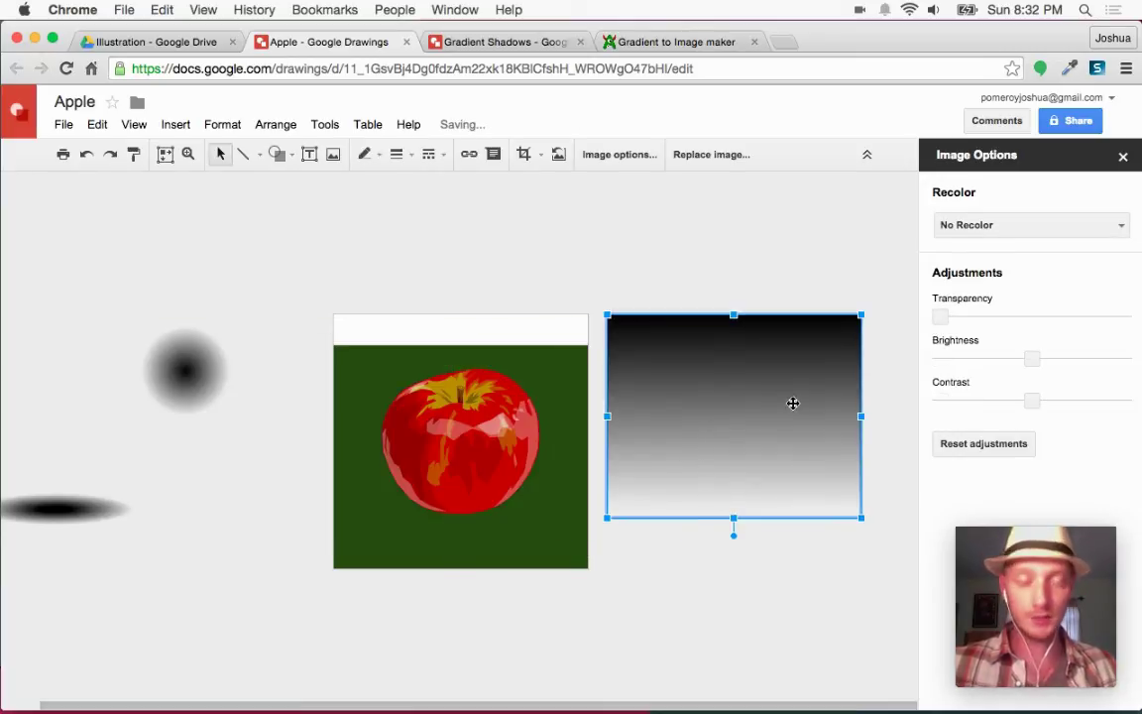
left_click_drag(775, 410, 513, 428)
Step: Shrink the gradient to a thin shadow strip starting exactly at the banner's lower edge
left_click_drag(460, 537, 461, 357)
key("super+alt+equal")
scroll(464, 342, "up", 5)
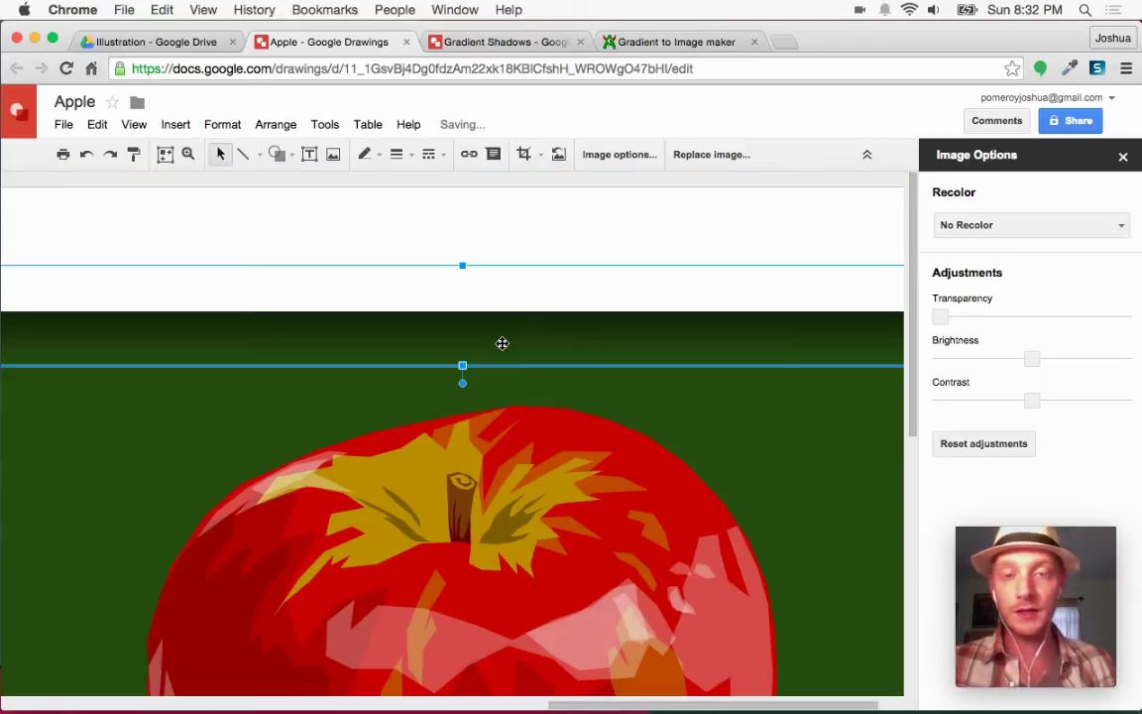
left_click_drag(463, 266, 466, 312)
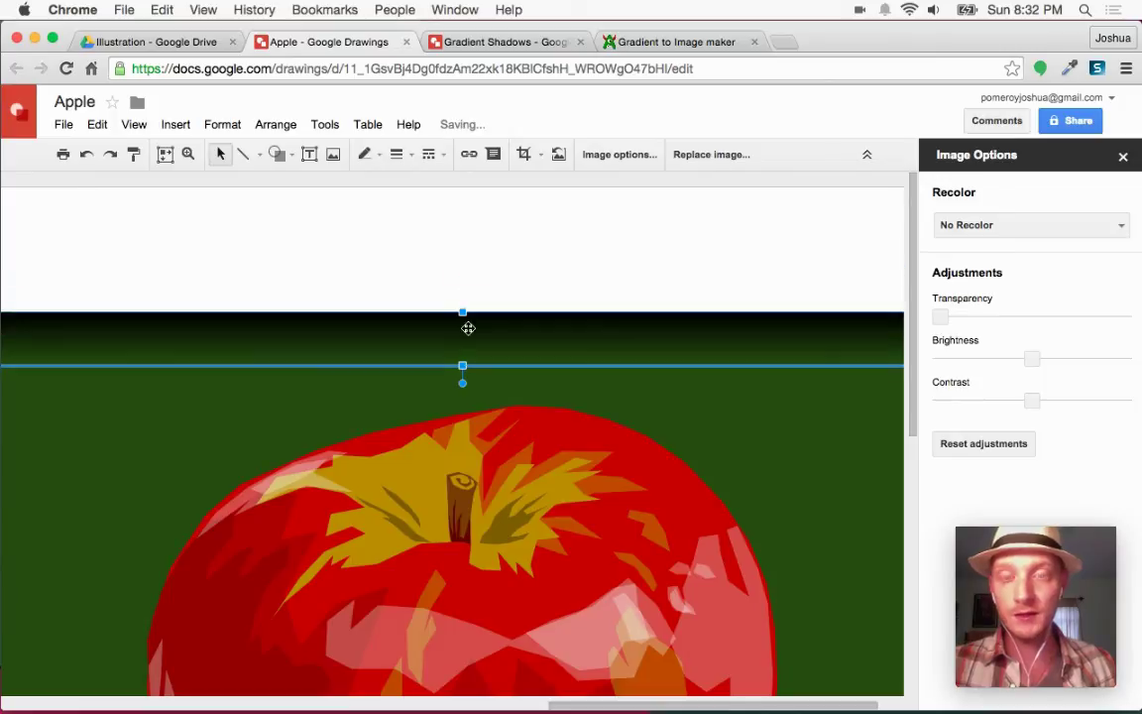
left_click_drag(463, 365, 462, 329)
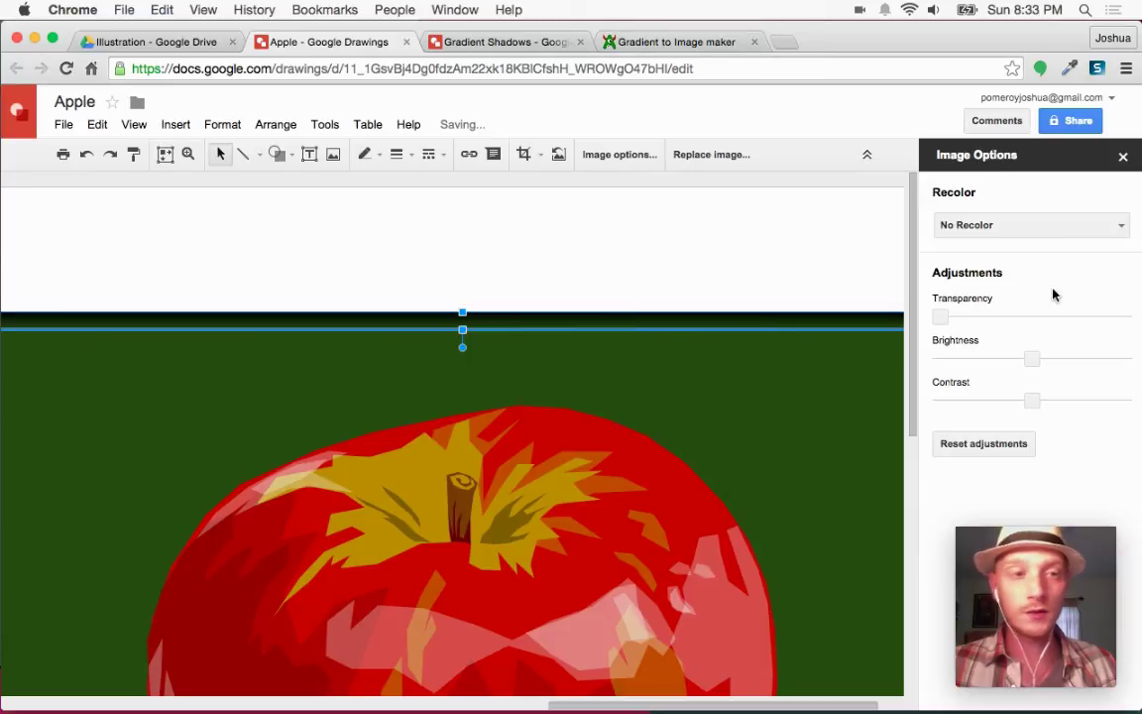
Step: Set the thin shadow strip's transparency to about half
key("super+alt+shift+j")
left_click(732, 352)
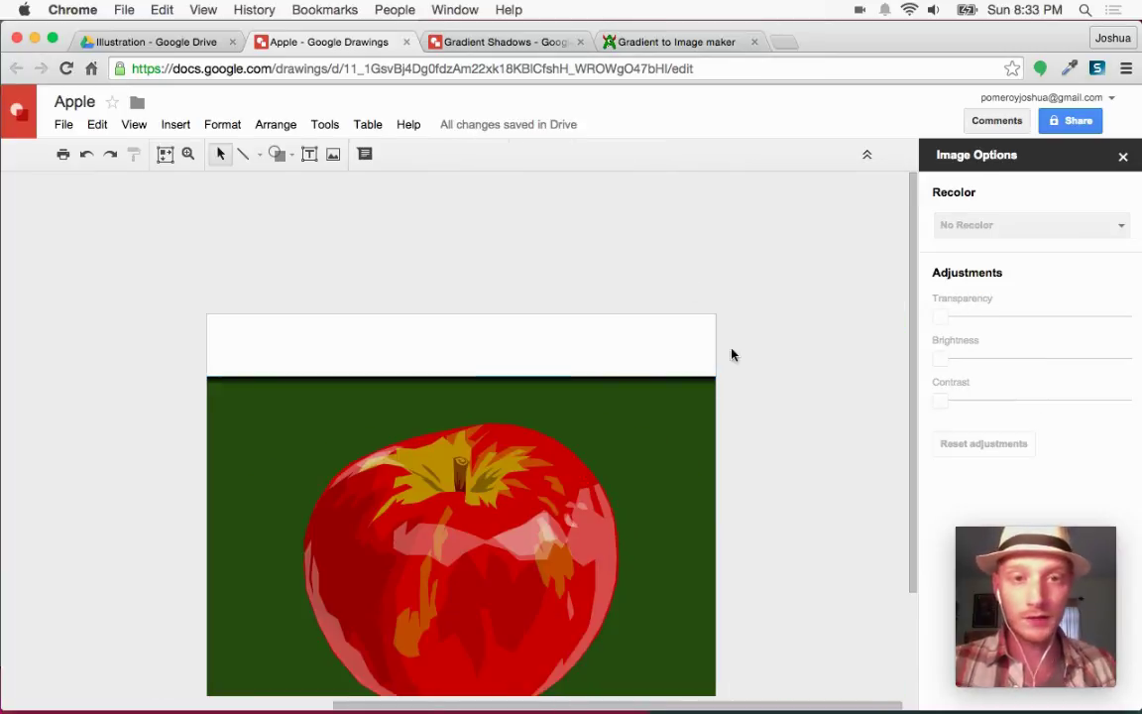
left_click(628, 354)
left_click(598, 386)
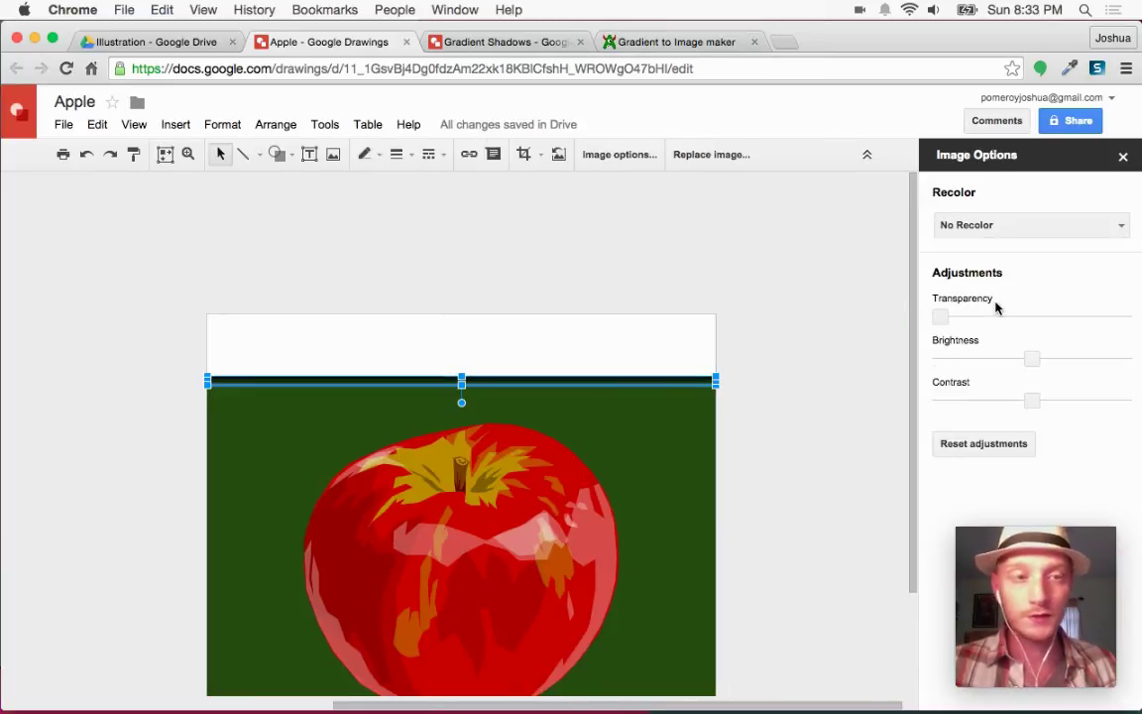
left_click_drag(946, 318, 1034, 319)
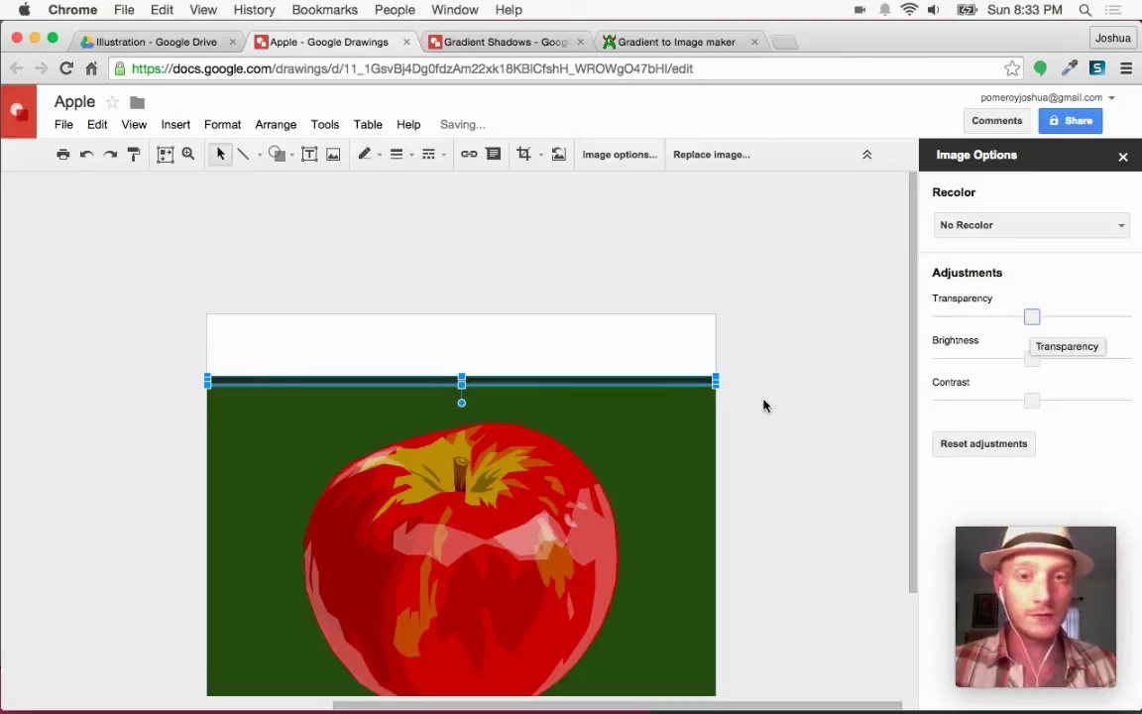
Step: Select the white banner with its shadow strip and move both down and left, over the apple's top
left_click(727, 423)
left_click(670, 381)
left_click(670, 328)
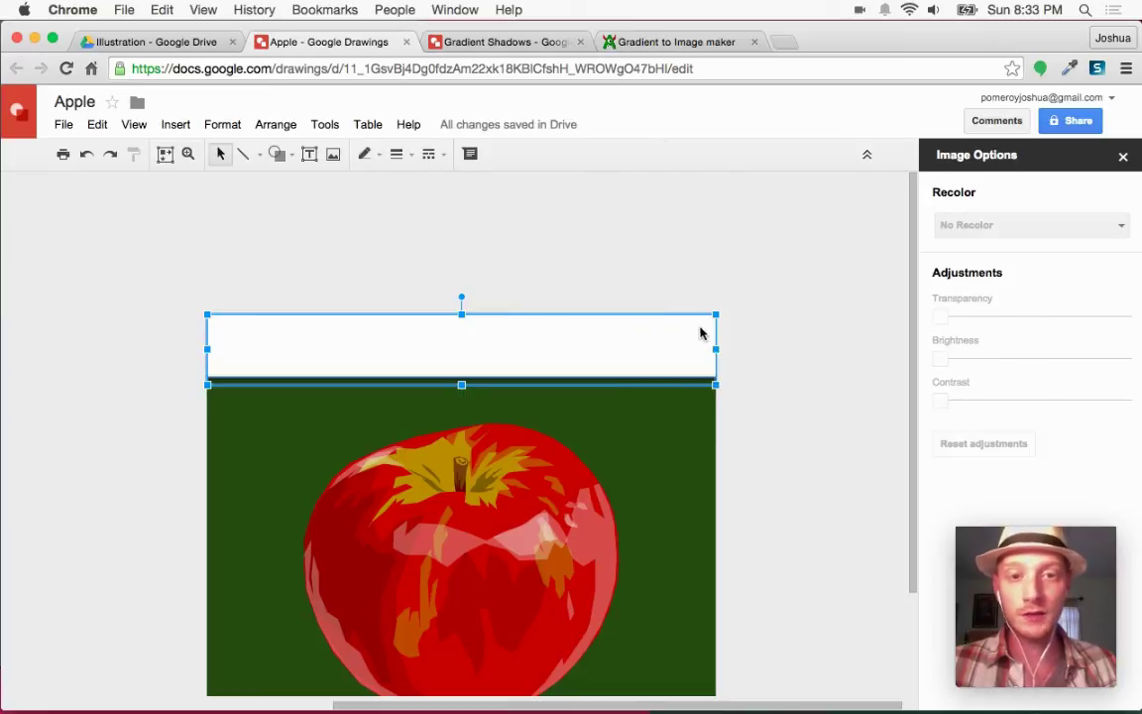
left_click_drag(640, 368, 475, 435)
left_click(512, 217)
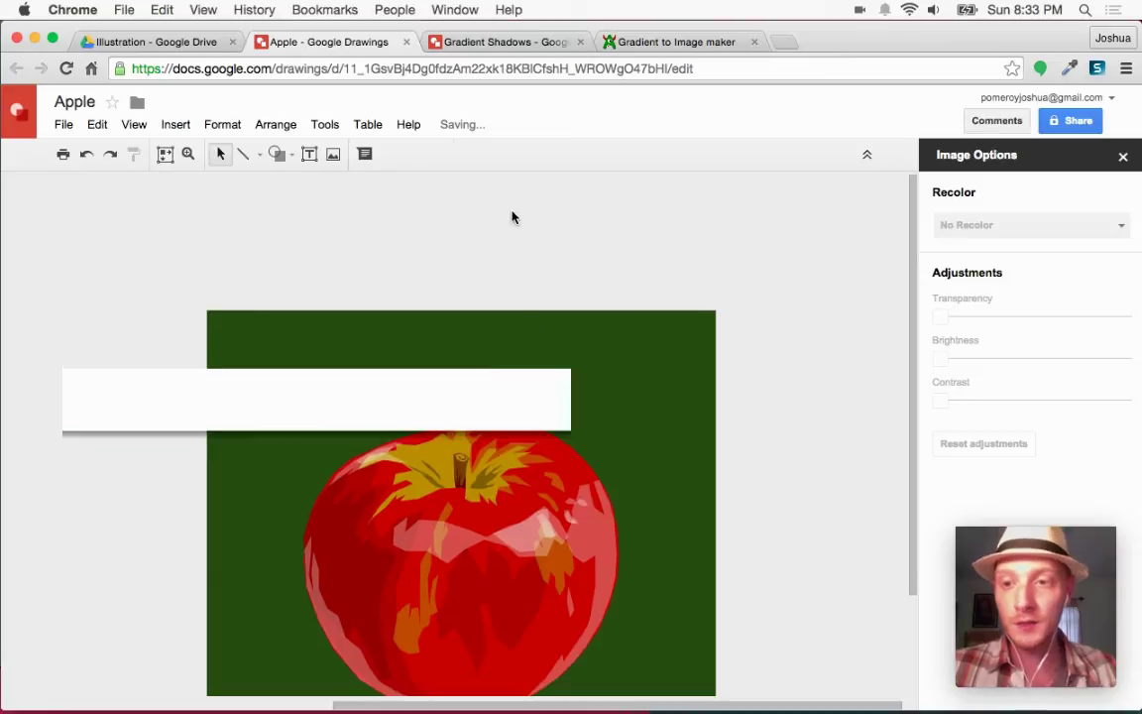
Step: Reposition the banner and its shadow strip around the apple, and align both with the canvas's upper edge
scroll(469, 339, "down", 3)
left_click_drag(278, 291, 226, 260)
left_click(152, 465)
left_click_drag(313, 267, 254, 286)
left_click(199, 408)
left_click_drag(294, 324, 409, 361)
left_click(165, 483)
left_click_drag(308, 321, 470, 242)
left_click(787, 269)
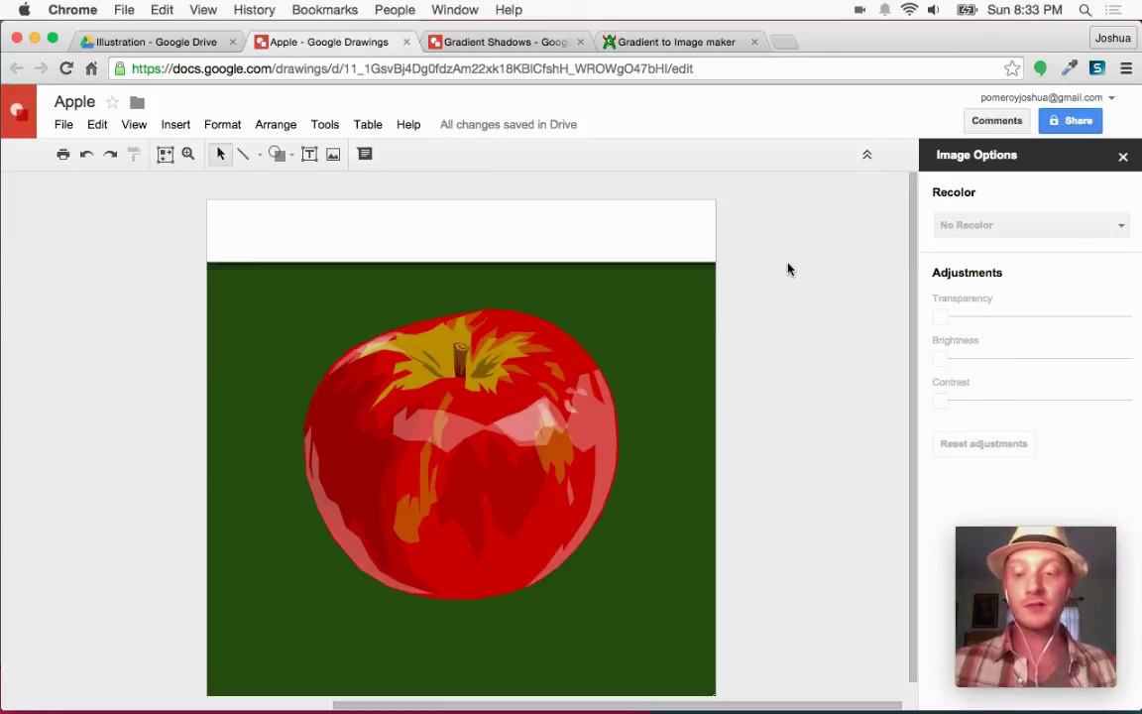
Step: Make a second copy of the banner with its shadow, and place one along the canvas's upper edge
key("super+alt+minus")
left_click_drag(505, 325, 665, 381)
left_click(674, 321)
key("super+alt+plus")
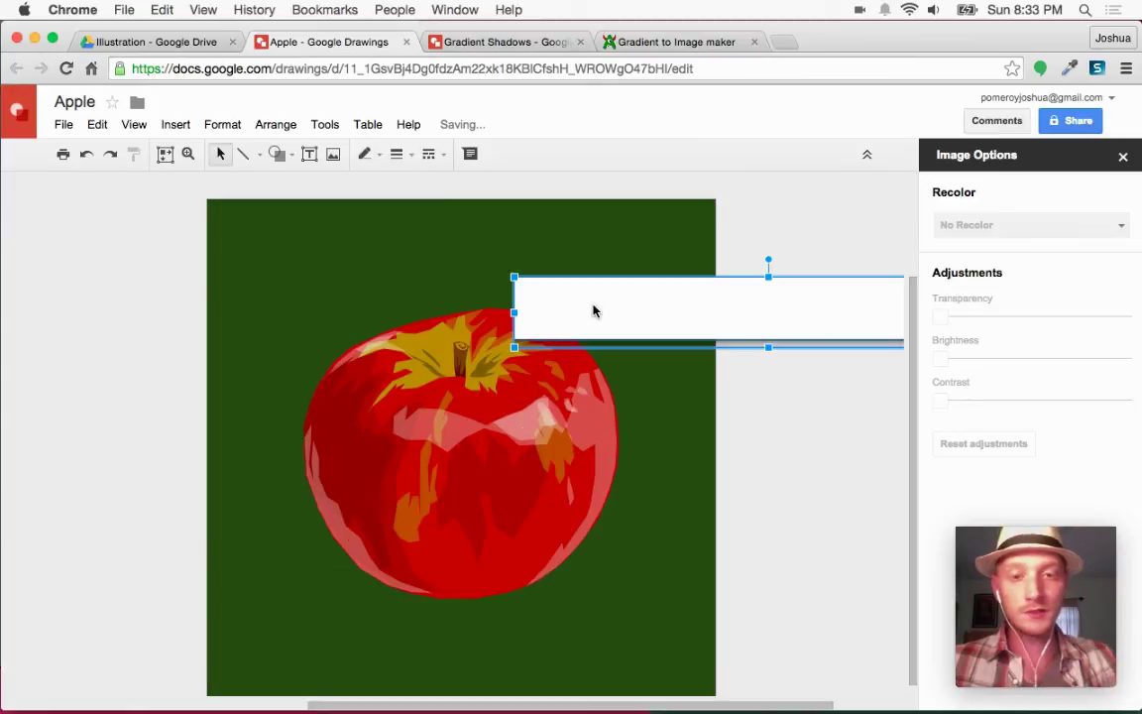
left_click_drag(579, 244, 662, 367)
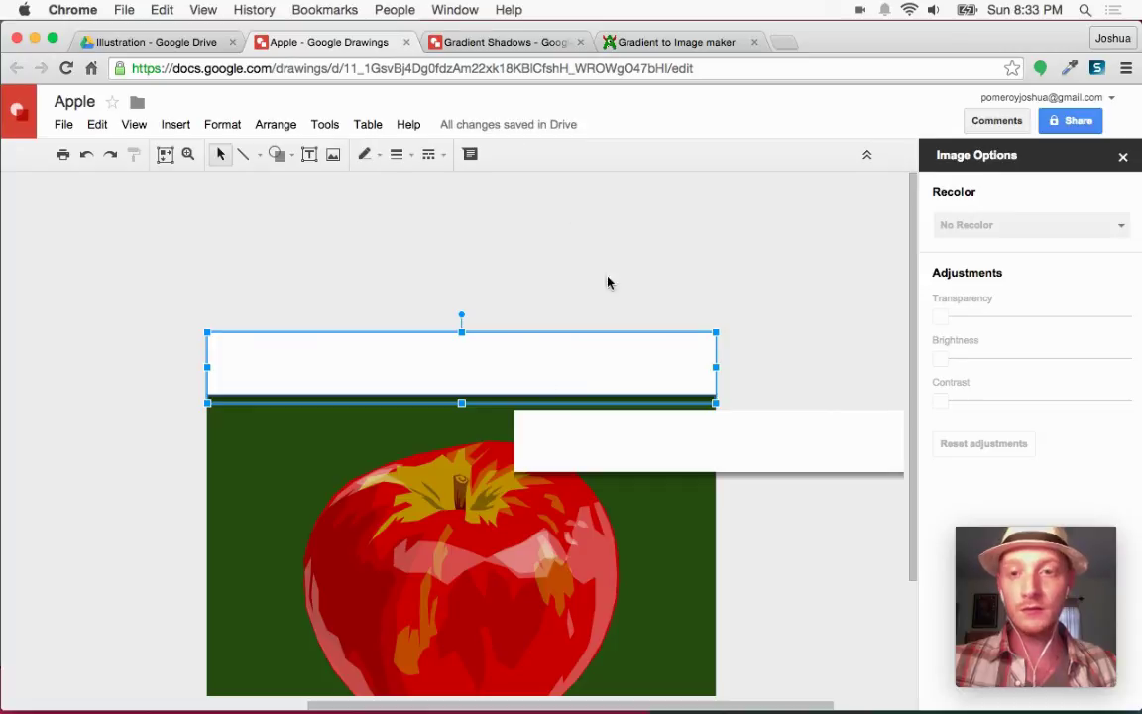
Step: Move the other banner with its shadow across the apple's lower half, flush with the canvas sides
scroll(552, 374, "down", 3)
left_click_drag(831, 335, 547, 519)
scroll(752, 482, "down", 1)
left_click(749, 479)
Step: Stretch the lower banner's white rectangle upward to cover most of the apple, keeping its shadow in place
left_click(554, 514)
left_click(500, 468)
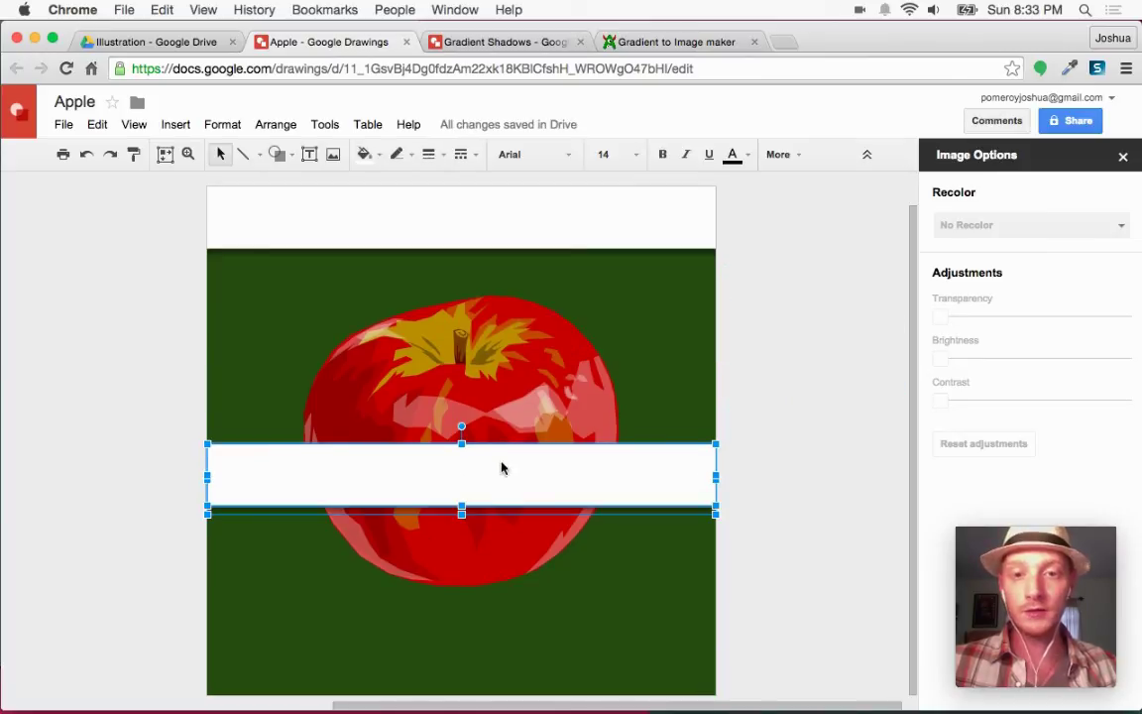
left_click_drag(461, 444, 461, 306)
key("Escape")
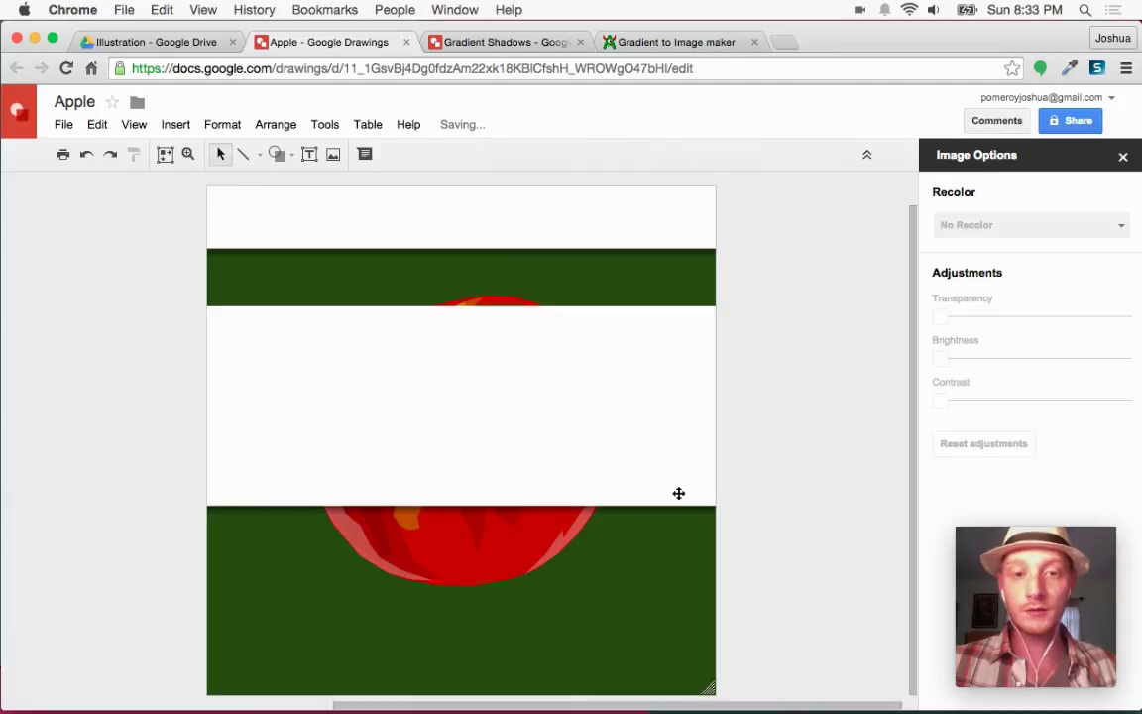
Step: Shorten the lower banner's white rectangle from its upper edge, and move the banner with its shadow to the canvas's upper edge
left_click(654, 443)
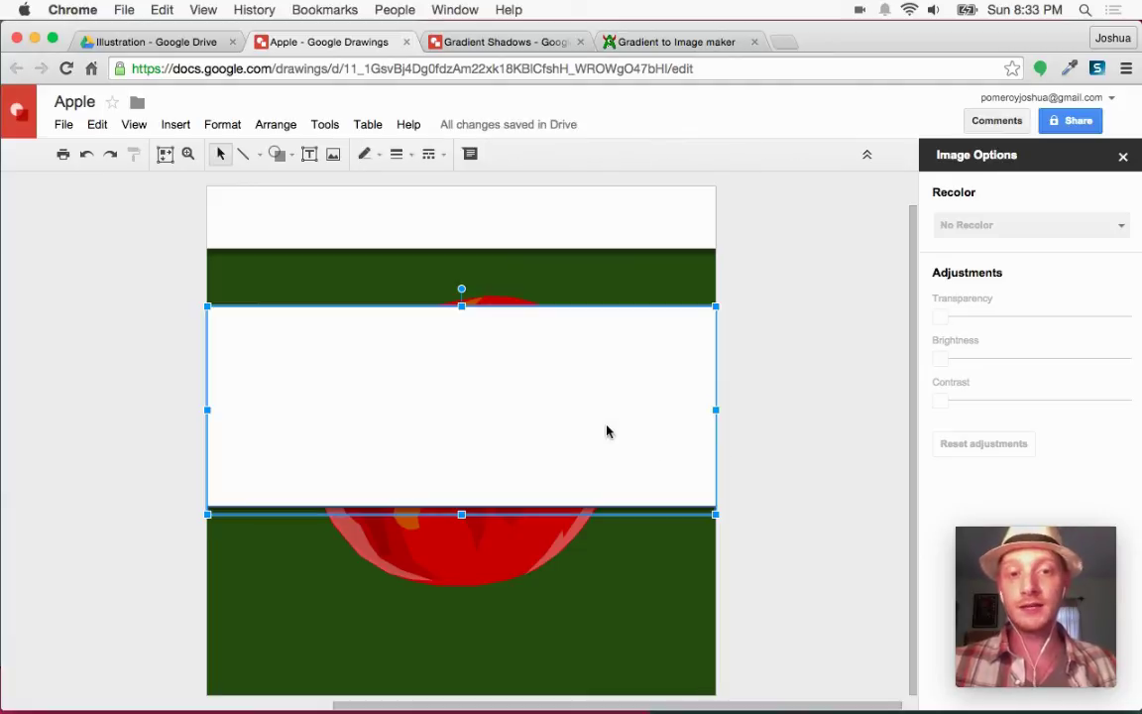
left_click(595, 434)
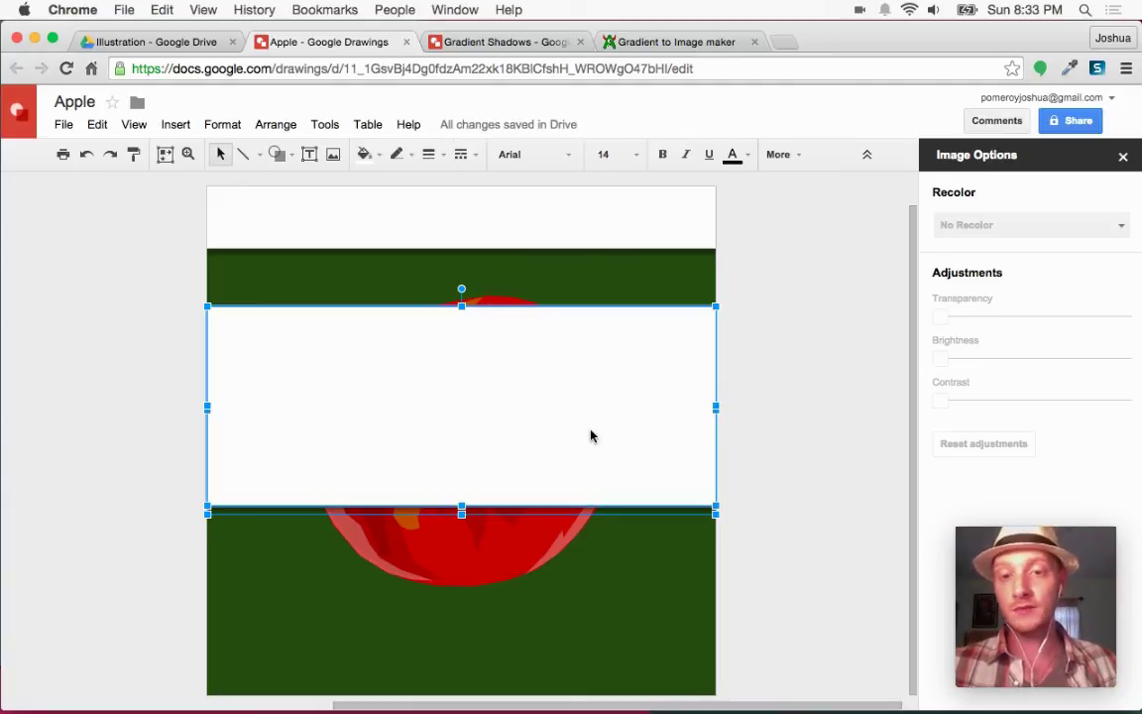
left_click_drag(461, 306, 464, 340)
left_click_drag(589, 448, 580, 297)
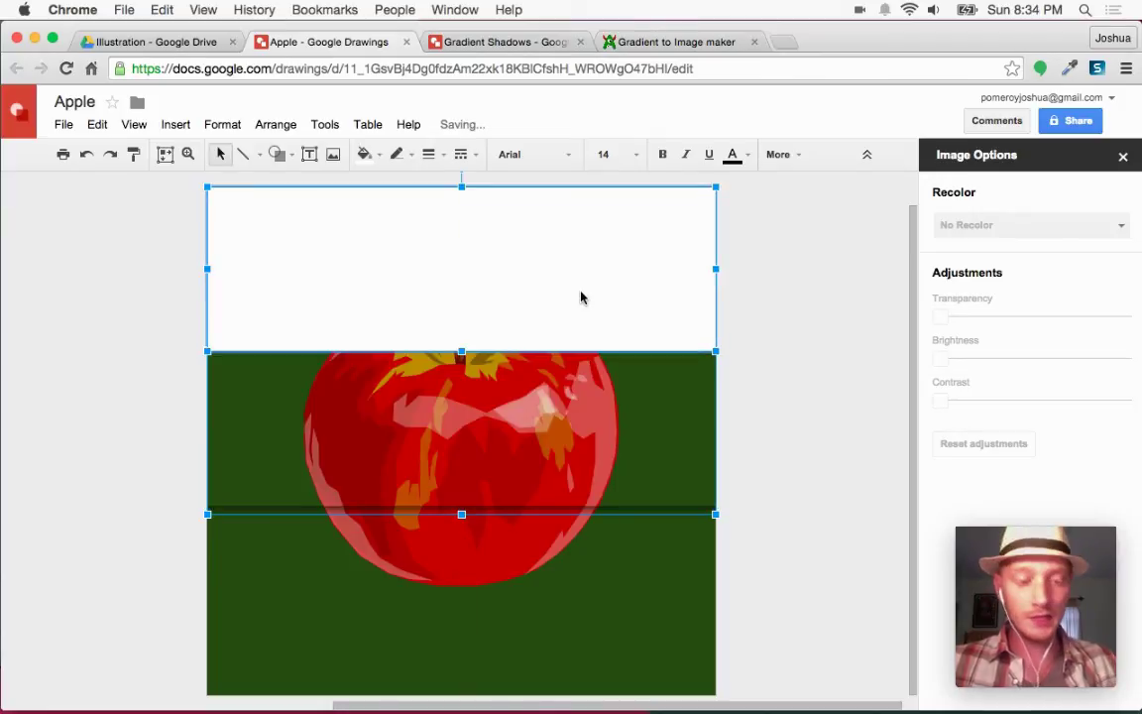
key("super+z")
left_click_drag(646, 432, 638, 284)
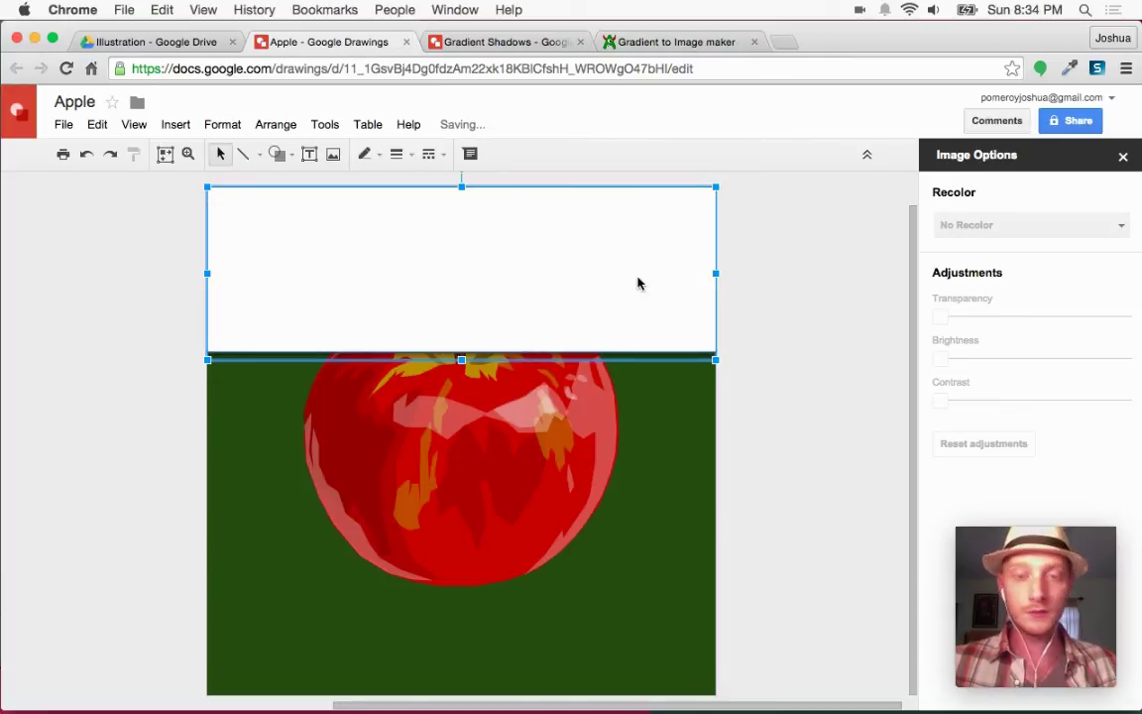
Step: Move the apple off the canvas to its right side
left_click_drag(557, 442, 825, 451)
left_click_drag(680, 442, 866, 442)
left_click(782, 245)
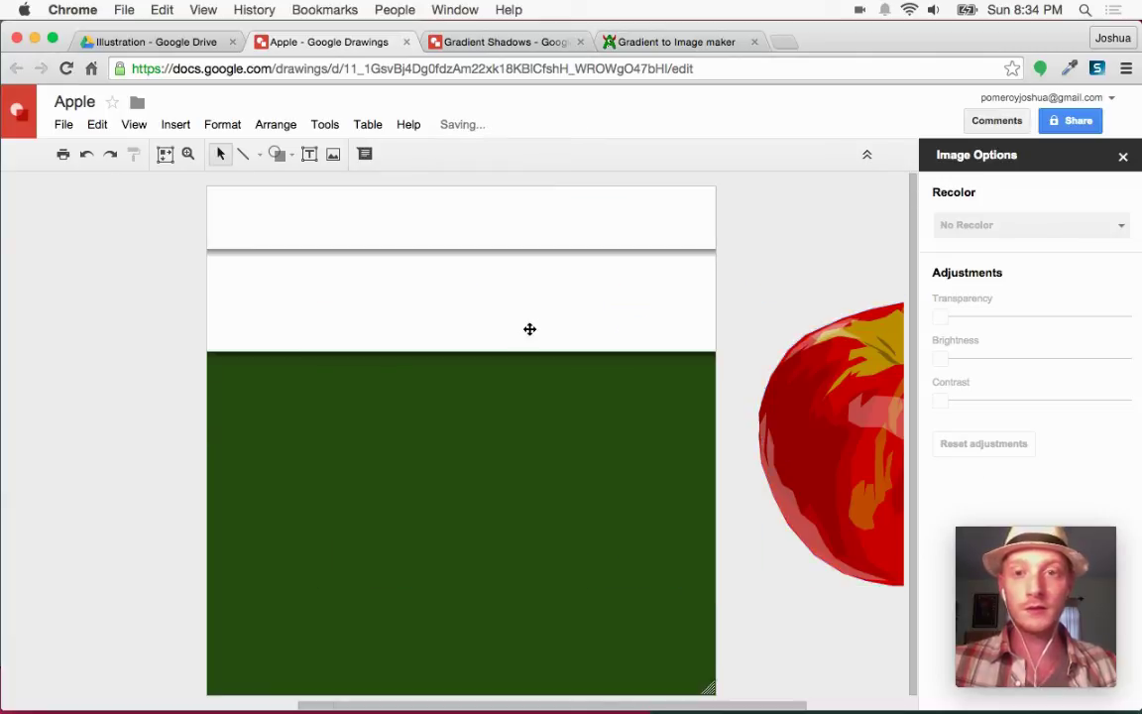
Step: Duplicate the taller banner with its shadow, and place the copy lower and behind it as a third tier
left_click(519, 231)
left_click(531, 280, "shift")
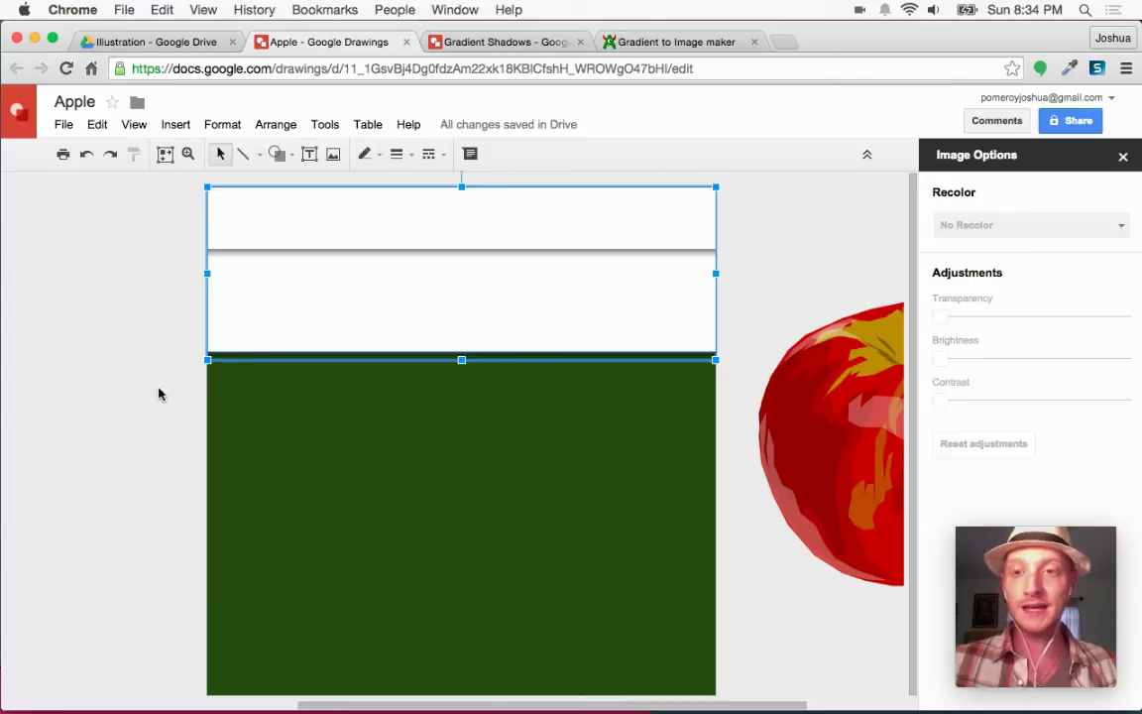
key("ctrl+d")
left_click_drag(552, 326, 543, 409)
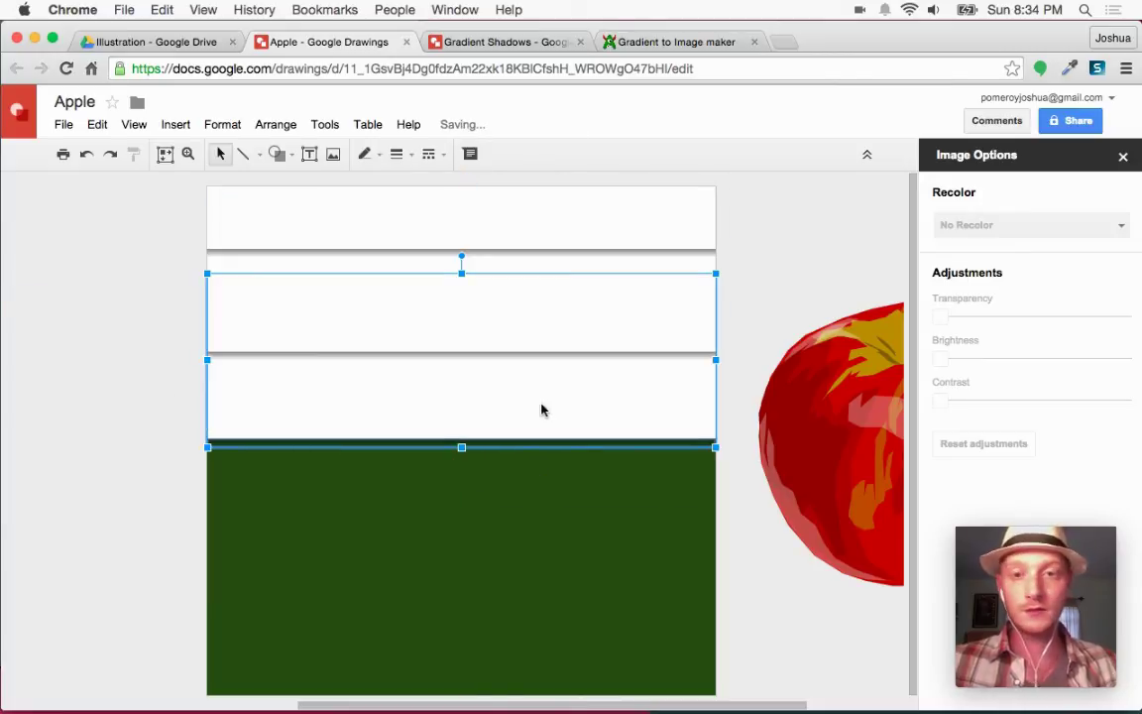
left_click(109, 388)
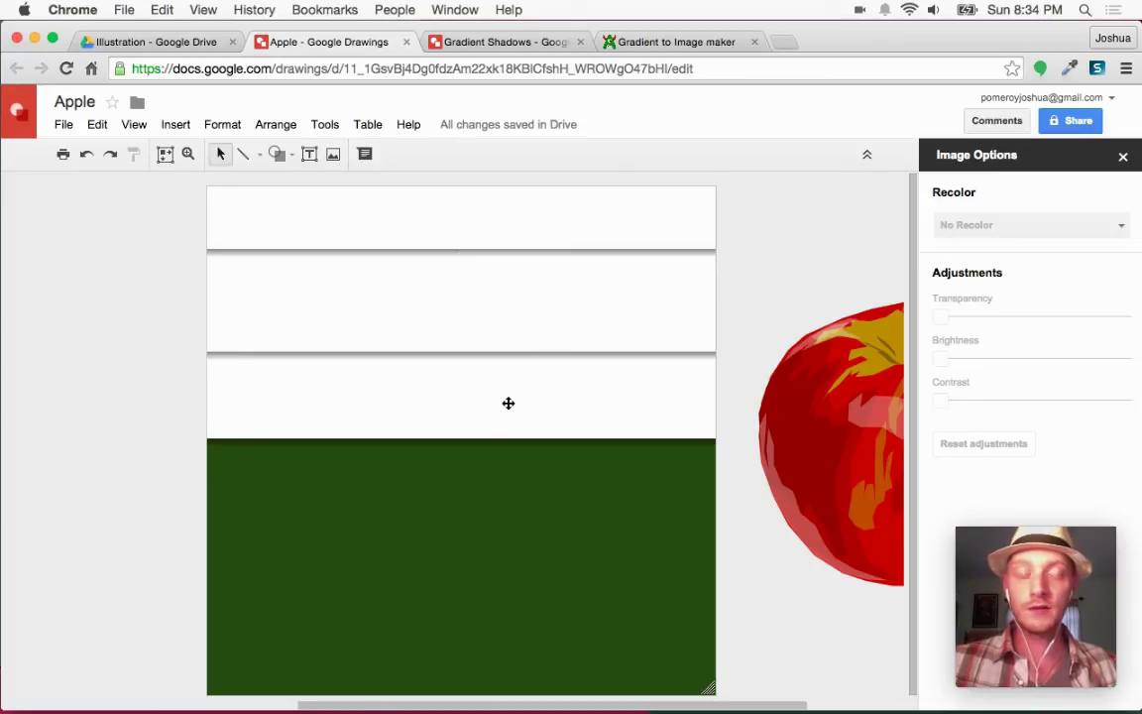
Step: Reposition the third banner tier slightly lower, tucked behind the second tier's shadow and aligned with the canvas sides
key("super+alt+minus")
left_click_drag(516, 408, 547, 482)
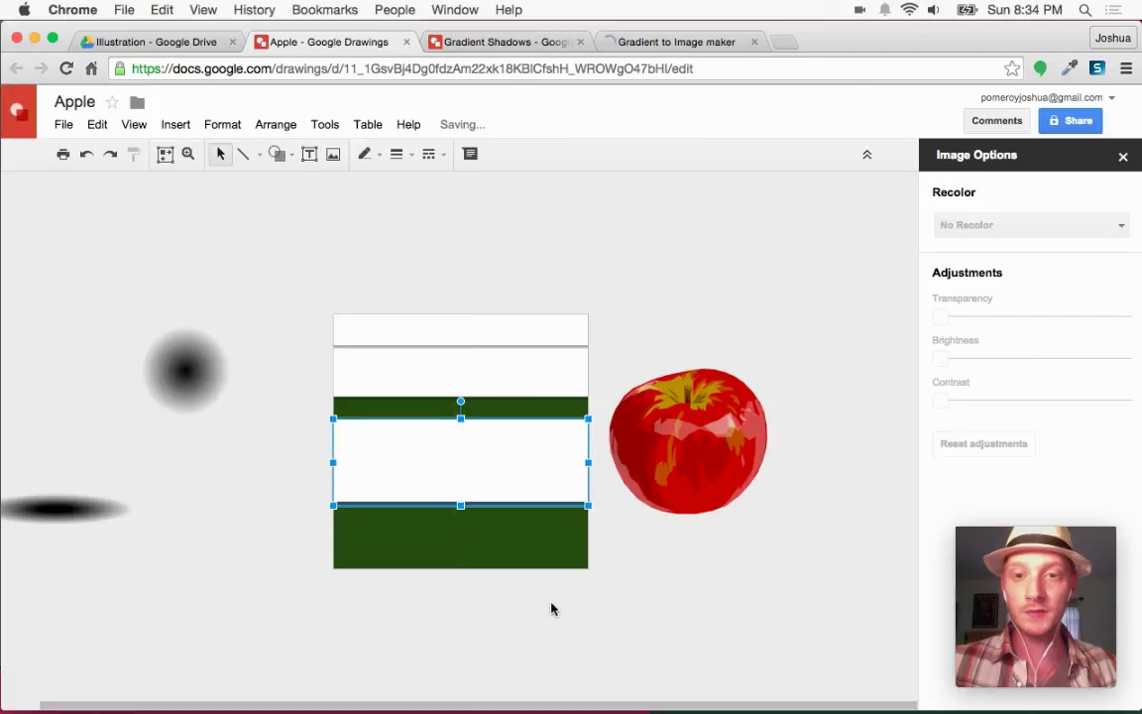
left_click(550, 607)
key("super+alt+equal")
left_click(581, 446)
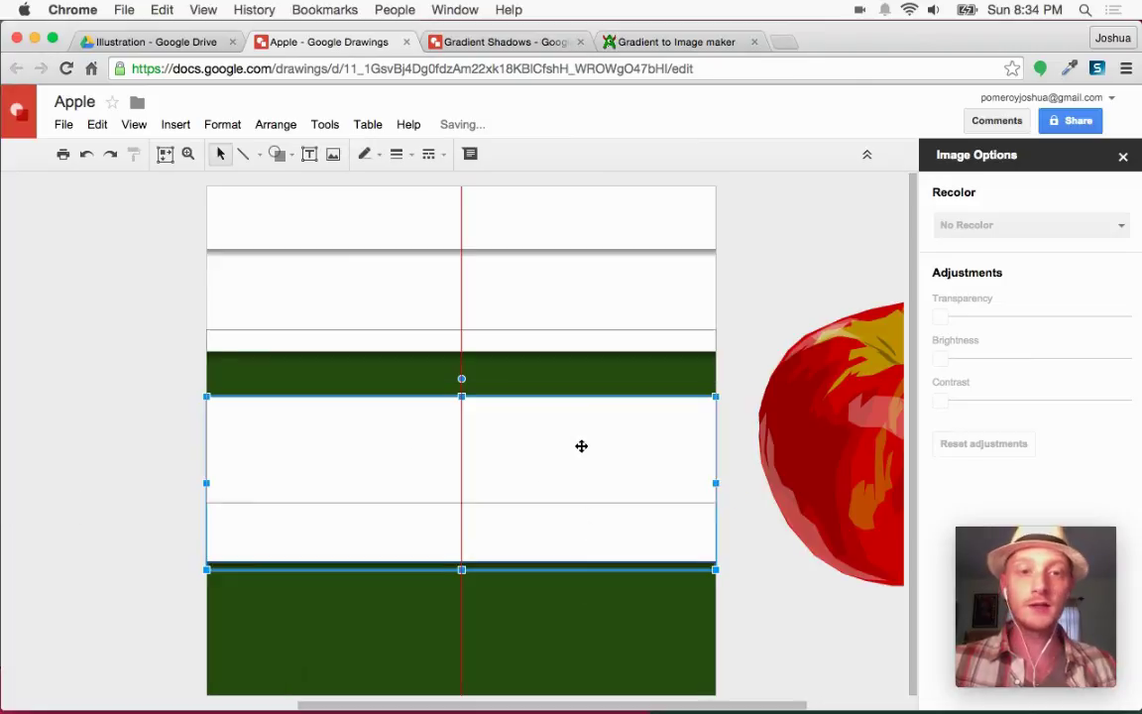
key("Up")
key("Up")
key("Up")
key("Up")
key("Up")
key("Up")
left_click(163, 464)
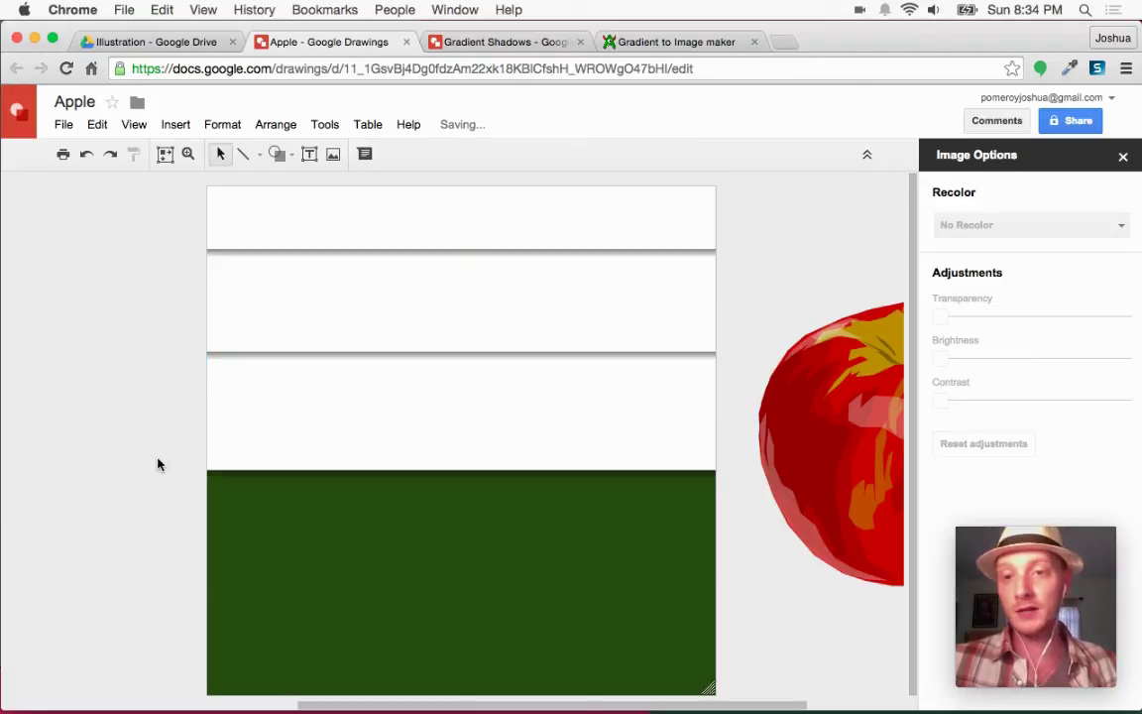
Step: Delete all the stacked banners and their shadows from the canvas
left_click(481, 433)
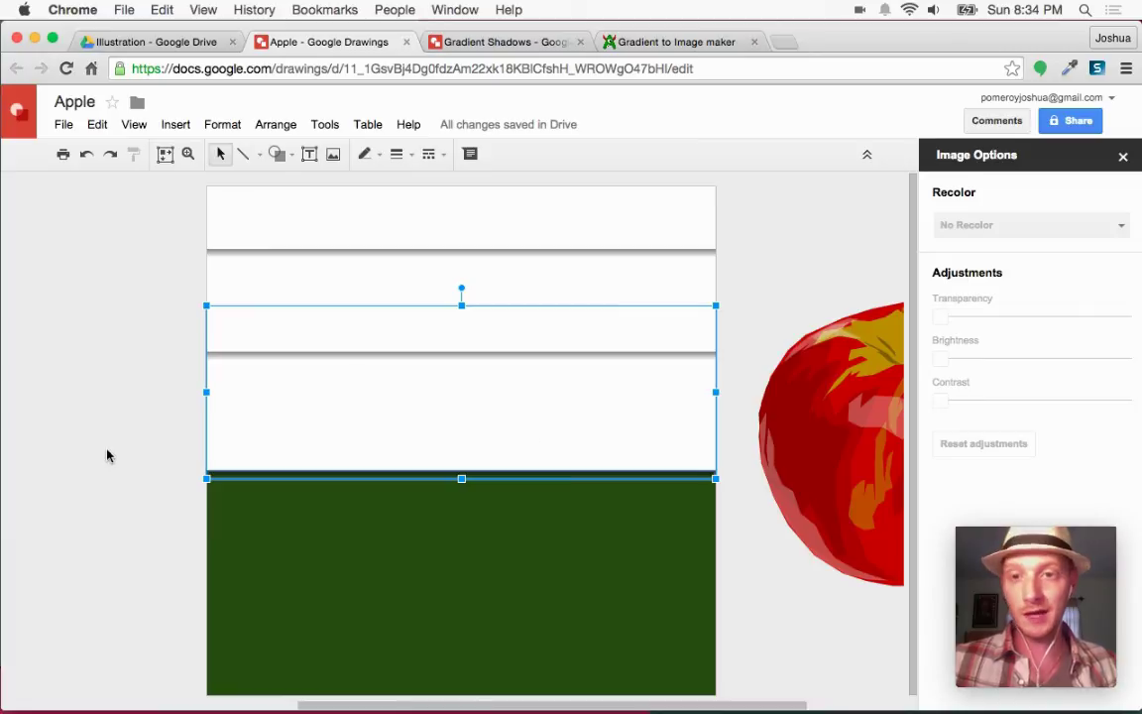
left_click(172, 446)
key("super+alt+minus")
left_click_drag(433, 438, 465, 339)
key("Delete")
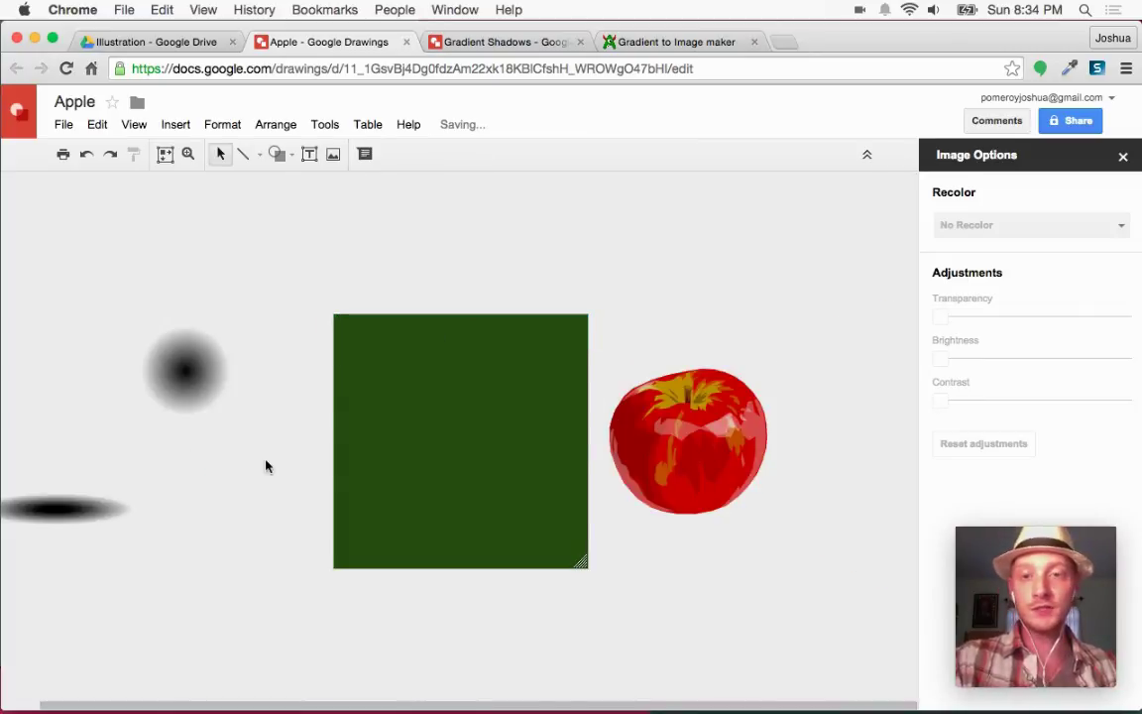
Step: Review the Gradient Shadows drawing and the Gradient to Image maker page, and return to the Apple drawing
left_click(496, 42)
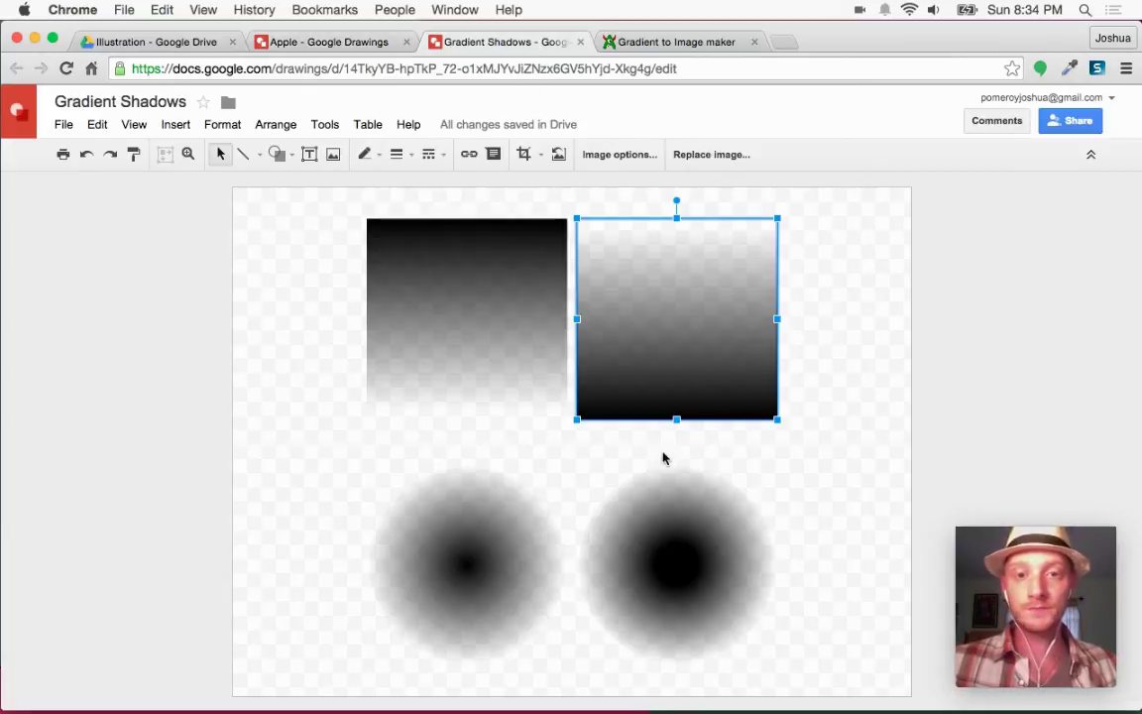
left_click(679, 46)
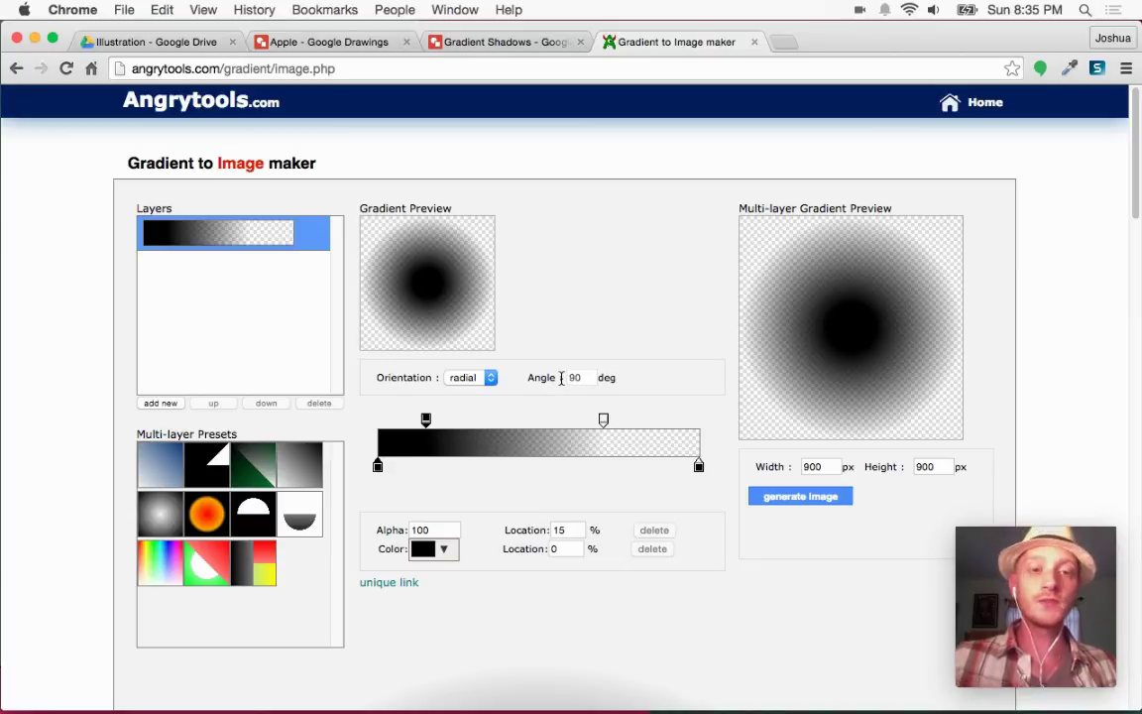
left_click(505, 41)
left_click(352, 44)
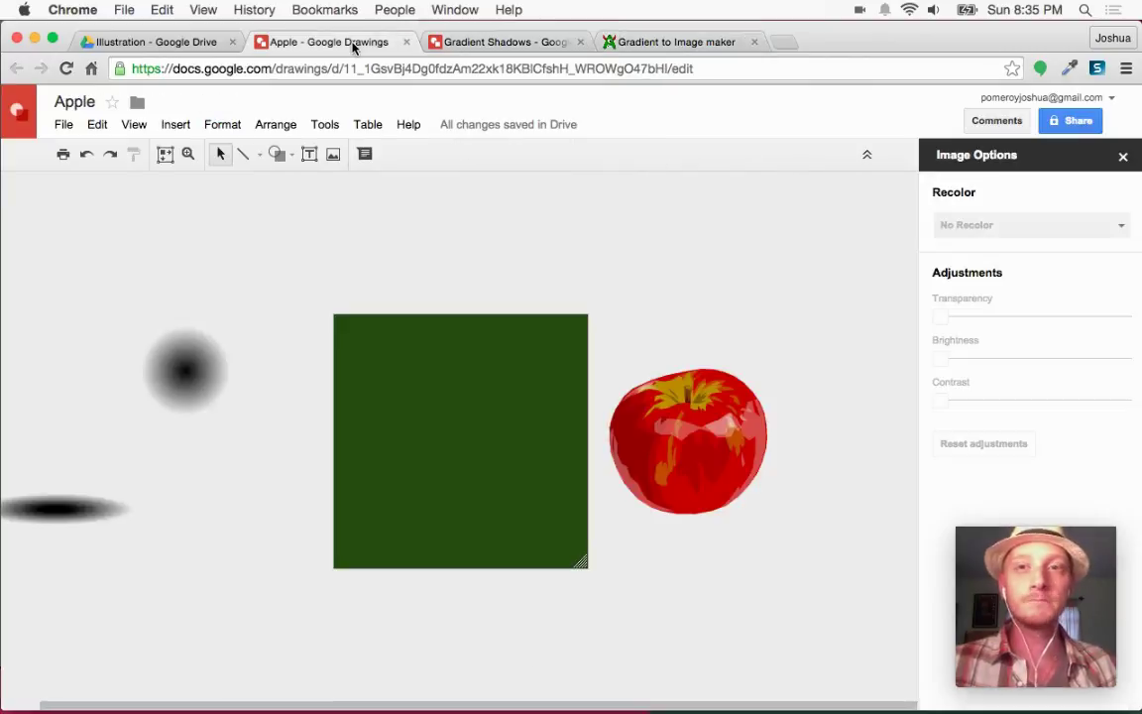
Step: Move the round black gradient to the canvas centre and enlarge it to fill the whole canvas
left_click_drag(197, 376, 469, 443)
left_click_drag(509, 393, 586, 314)
left_click(638, 288)
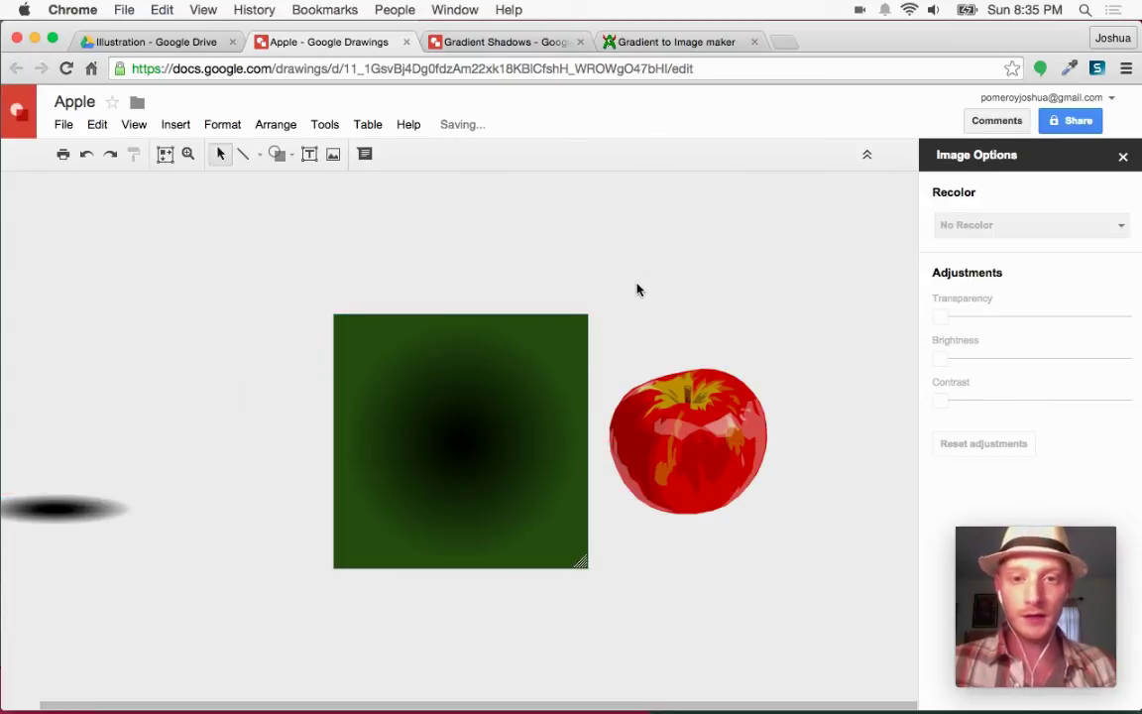
key("super+alt+equal")
key("super+alt+minus")
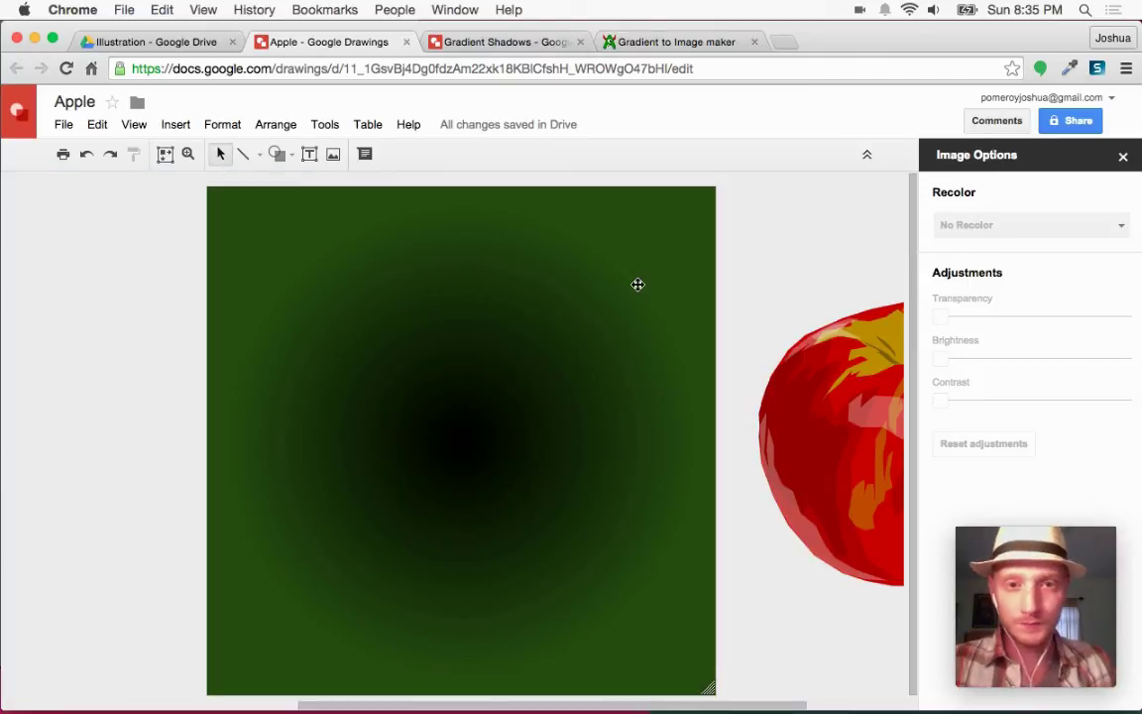
Step: Set the drawing's background to white, and change it to bright yellow
right_click(752, 209)
mouse_move(811, 306)
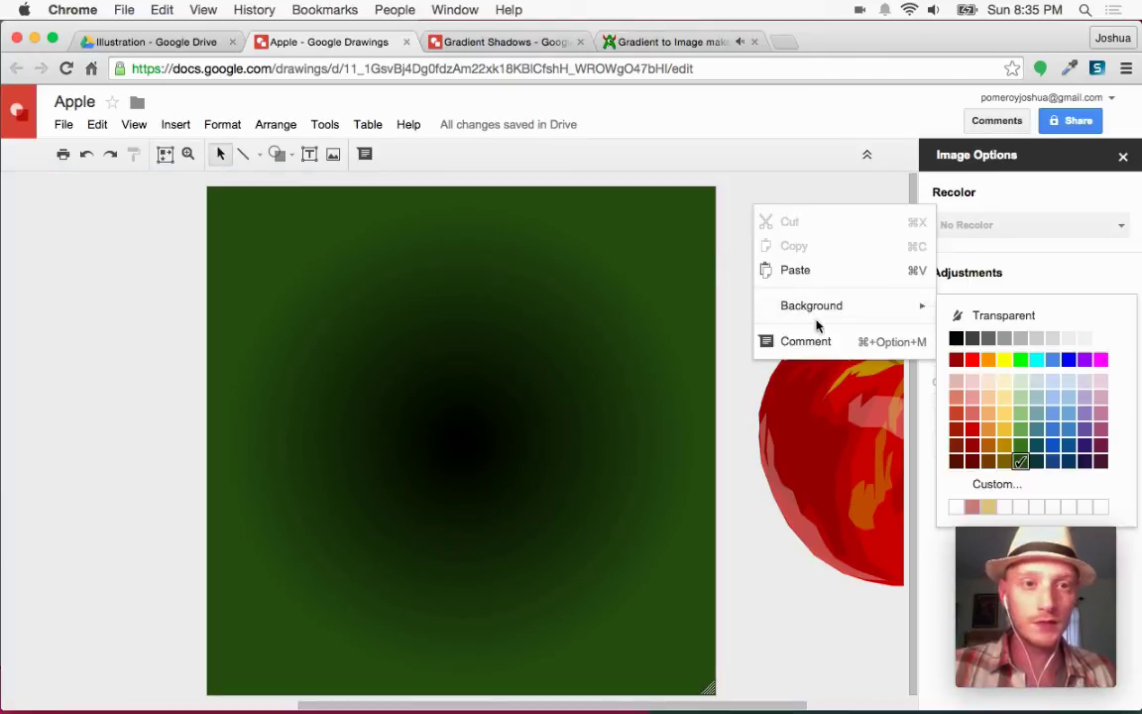
left_click(1100, 338)
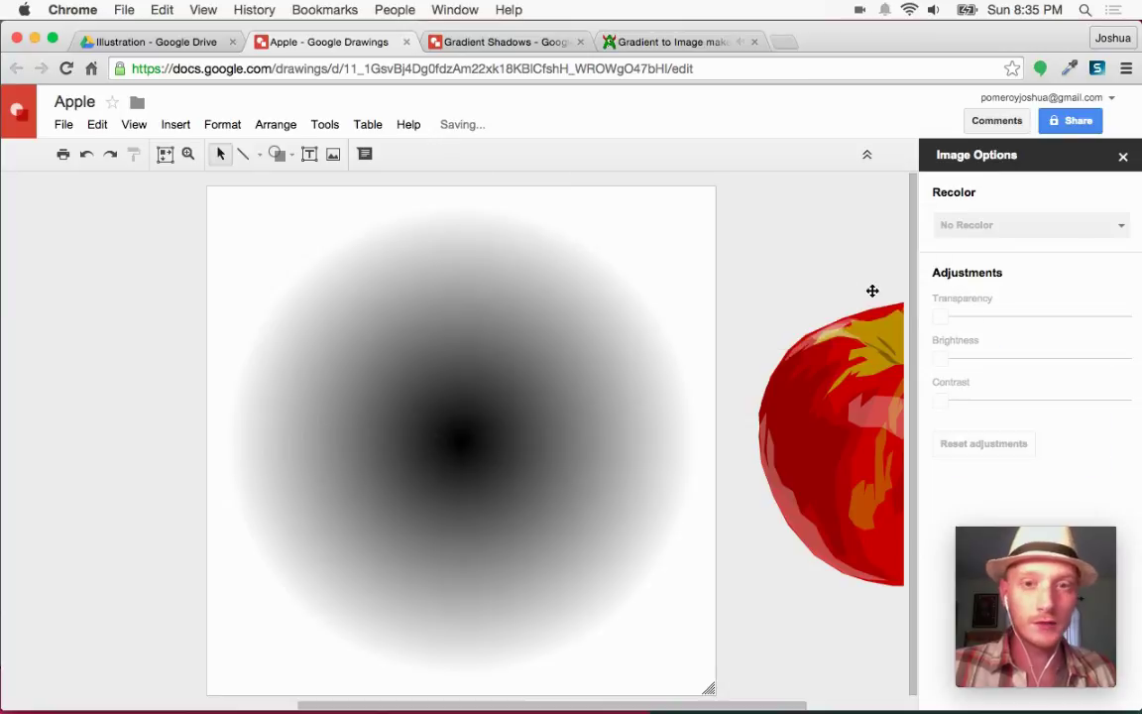
right_click(777, 238)
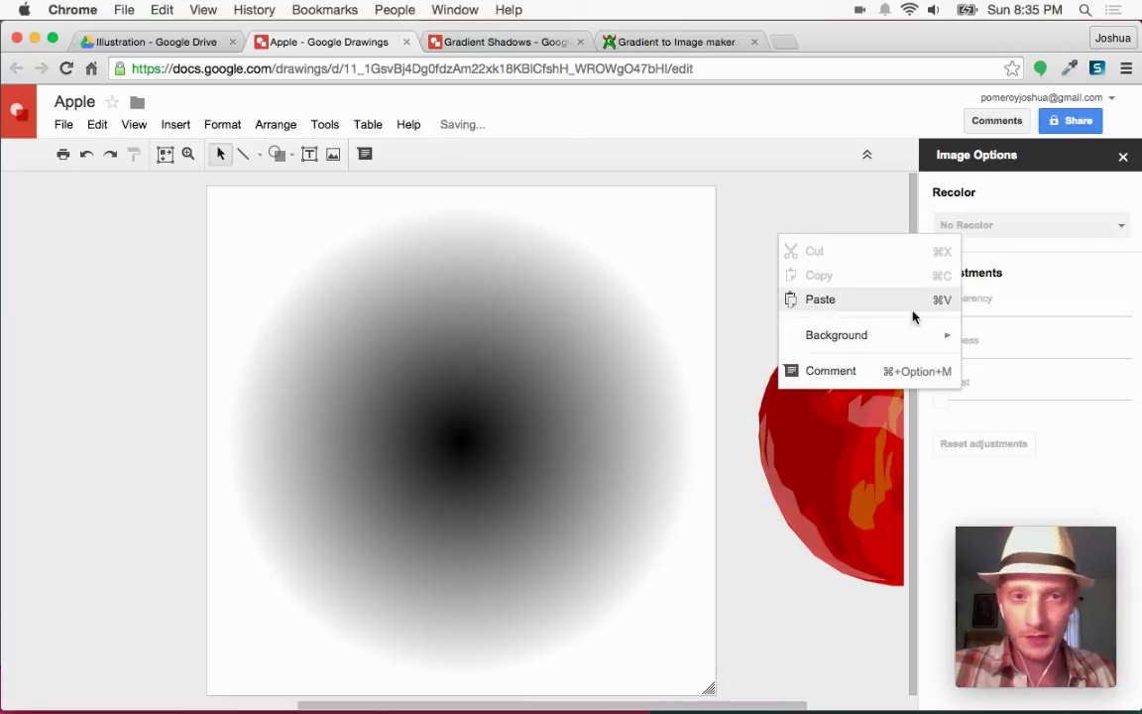
mouse_move(940, 341)
left_click(645, 389)
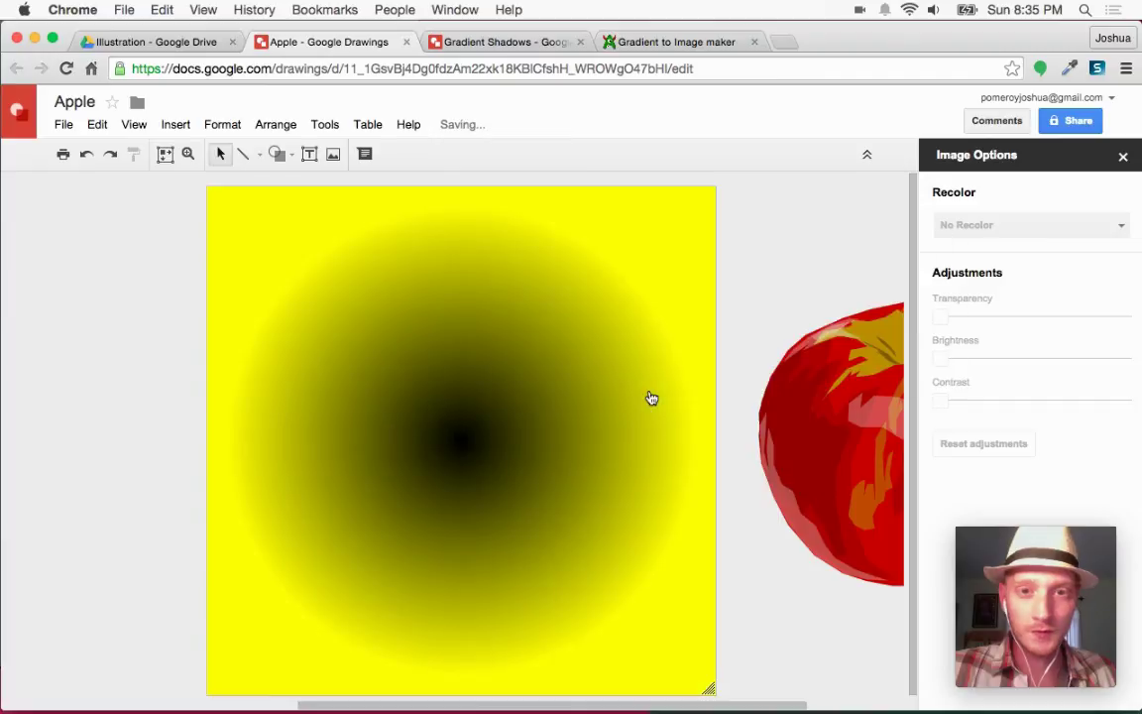
Step: Change the drawing's background to magenta, and set it back to white
right_click(763, 269)
mouse_move(808, 365)
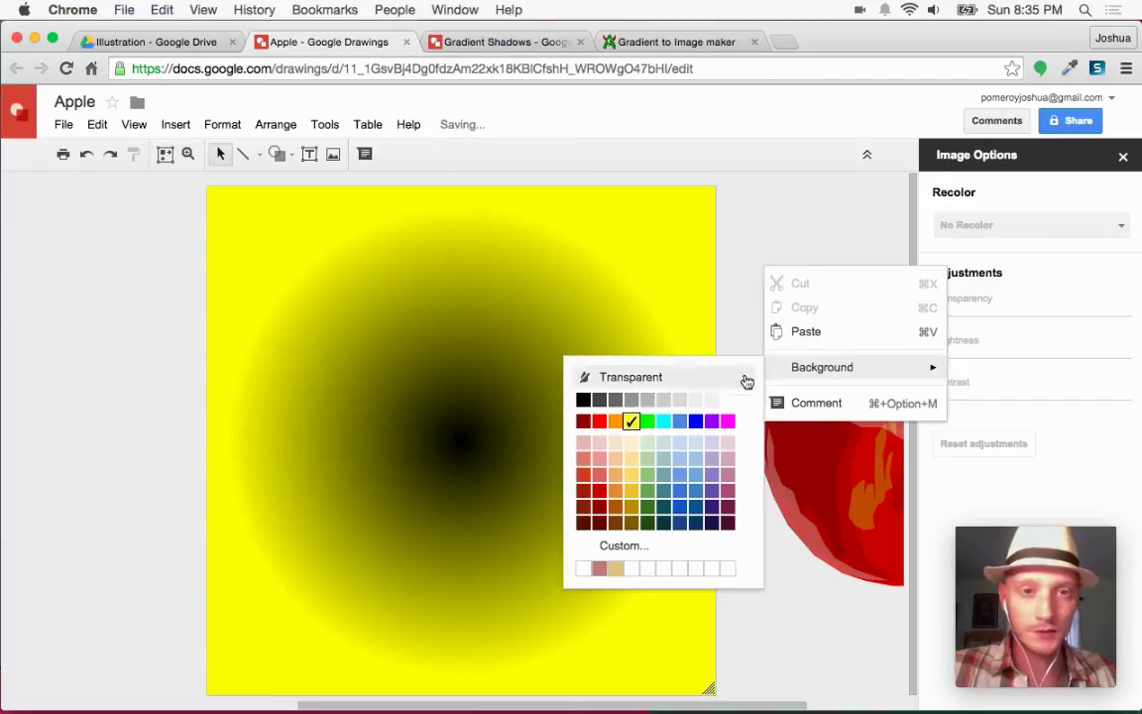
left_click(729, 427)
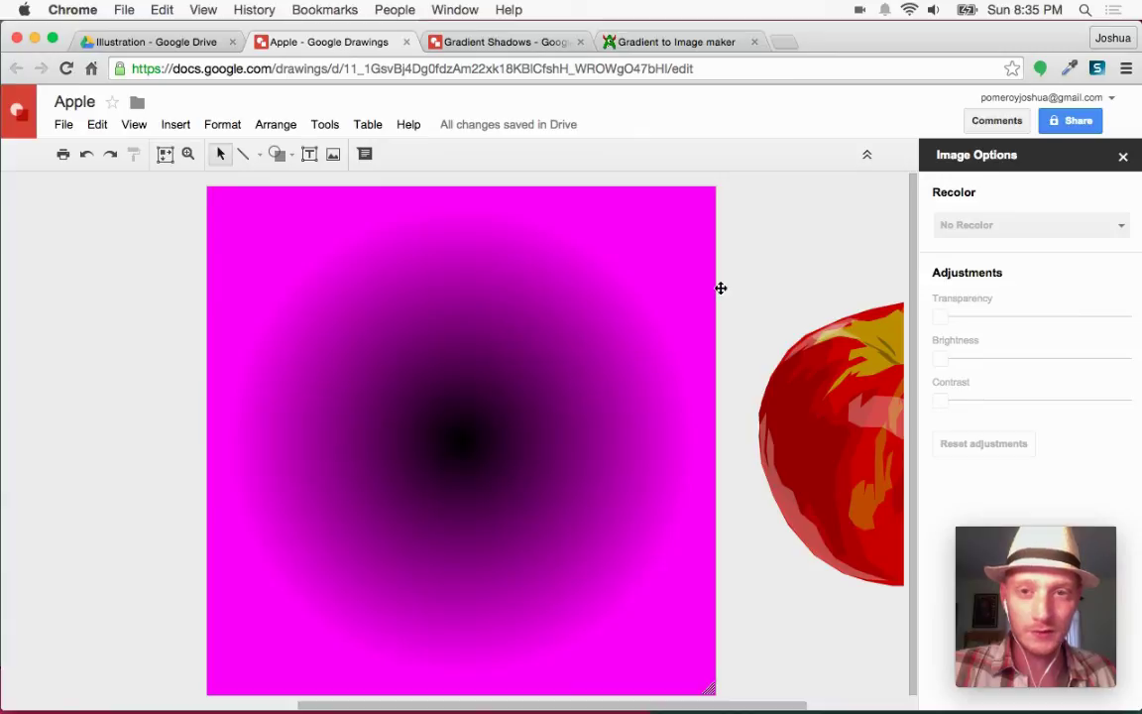
right_click(762, 260)
mouse_move(815, 365)
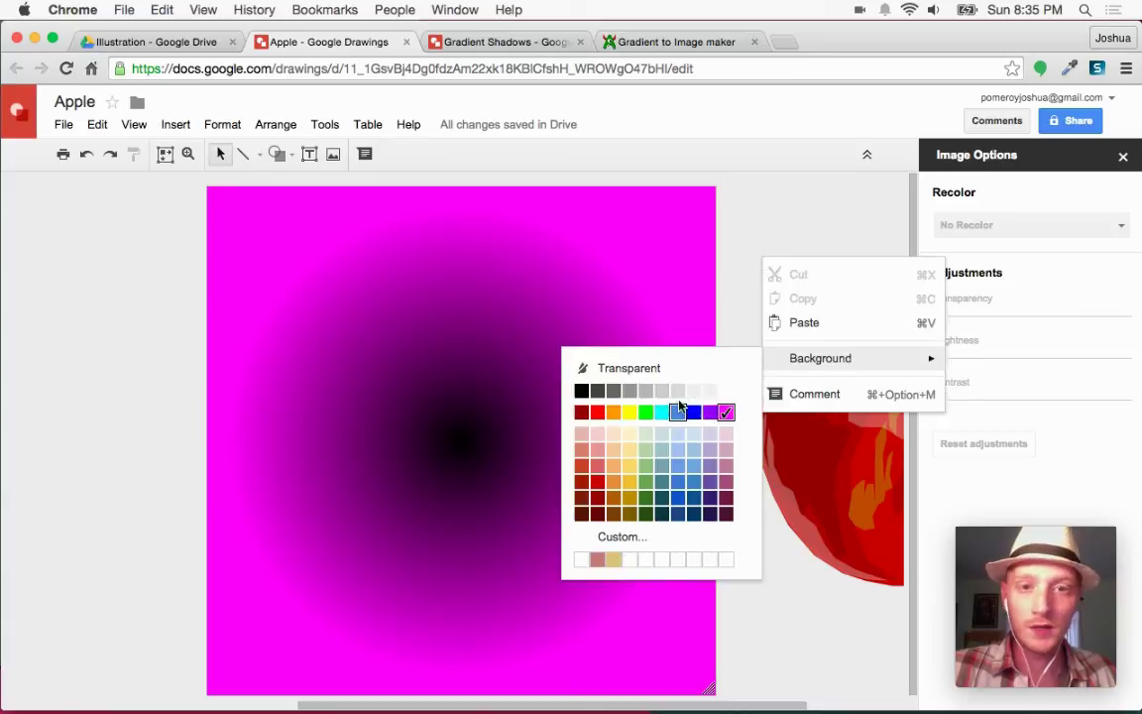
left_click(729, 392)
Step: Set the drawing's background to dark green
right_click(767, 273)
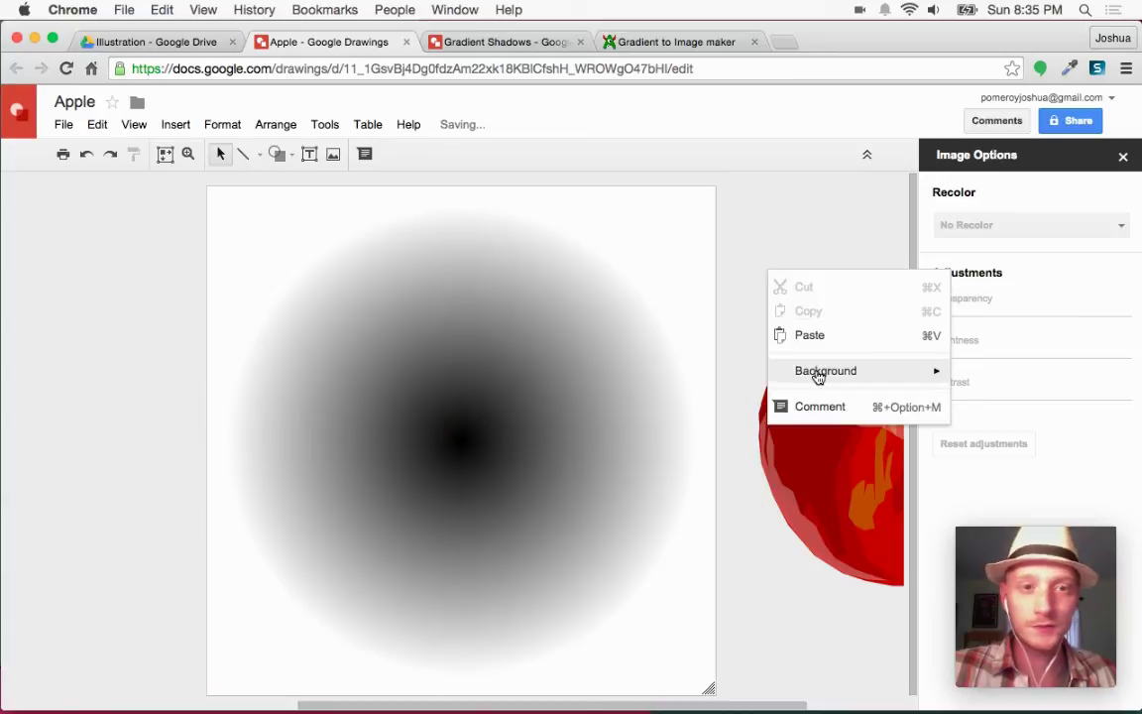
mouse_move(775, 378)
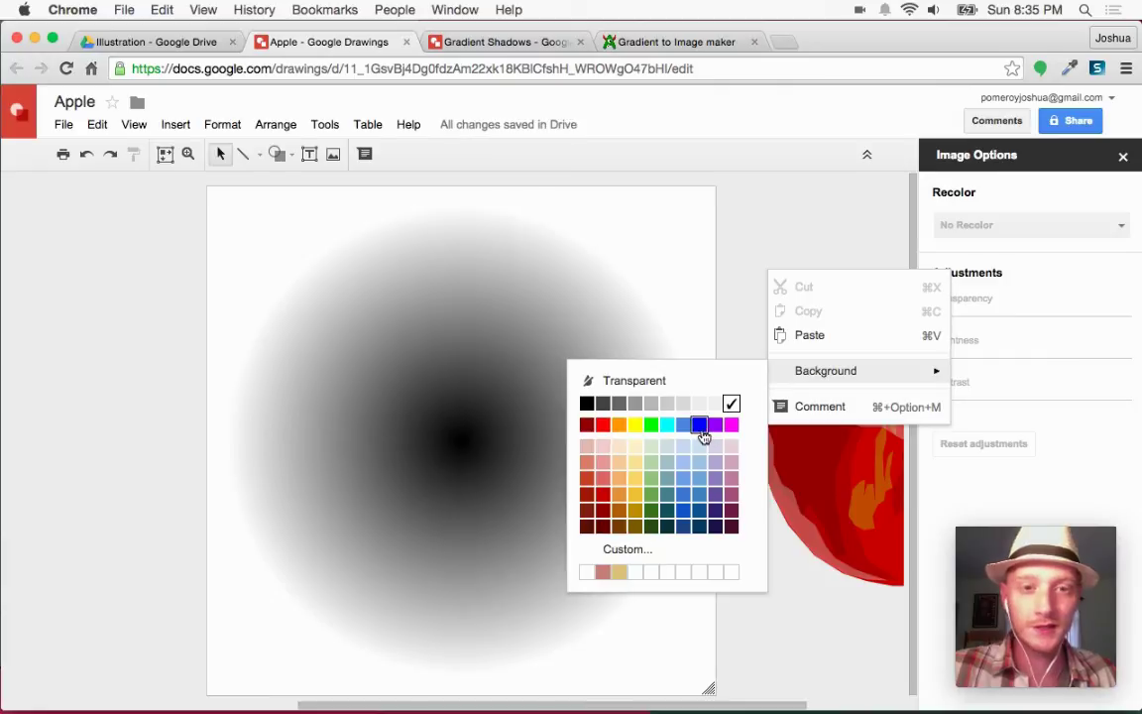
left_click(654, 514)
Step: Delete the large round gradient, and return the apple to the canvas centre with the flat oval shadow at its base
left_click(604, 357)
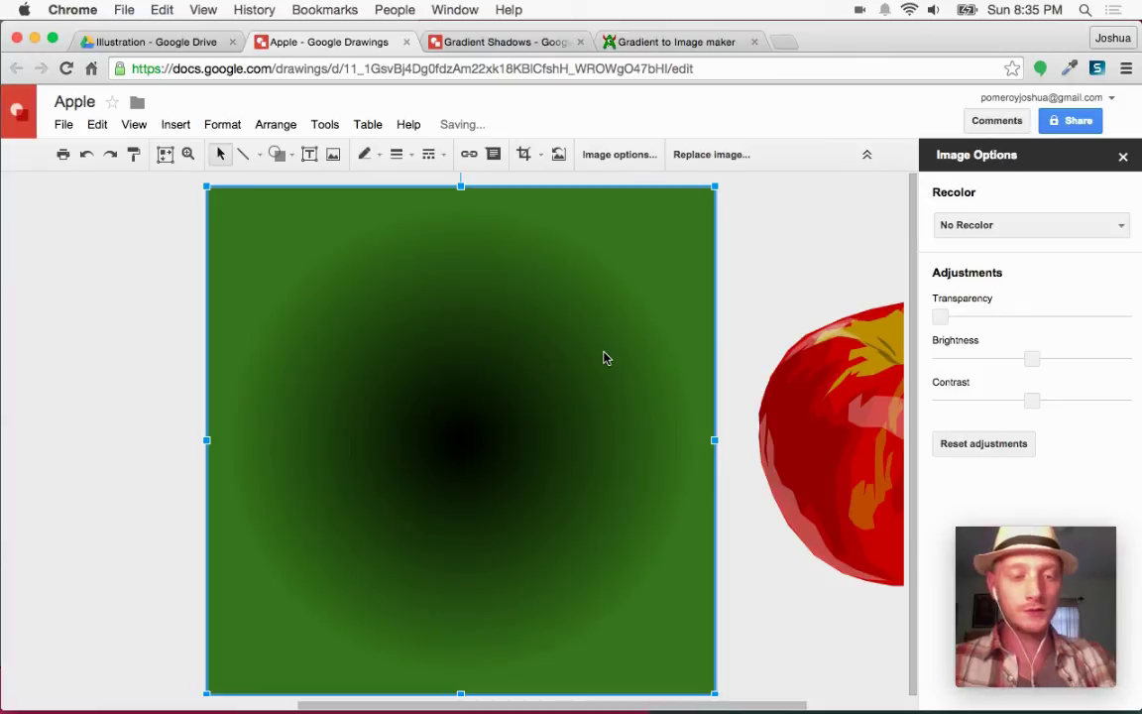
key("super+alt+minus")
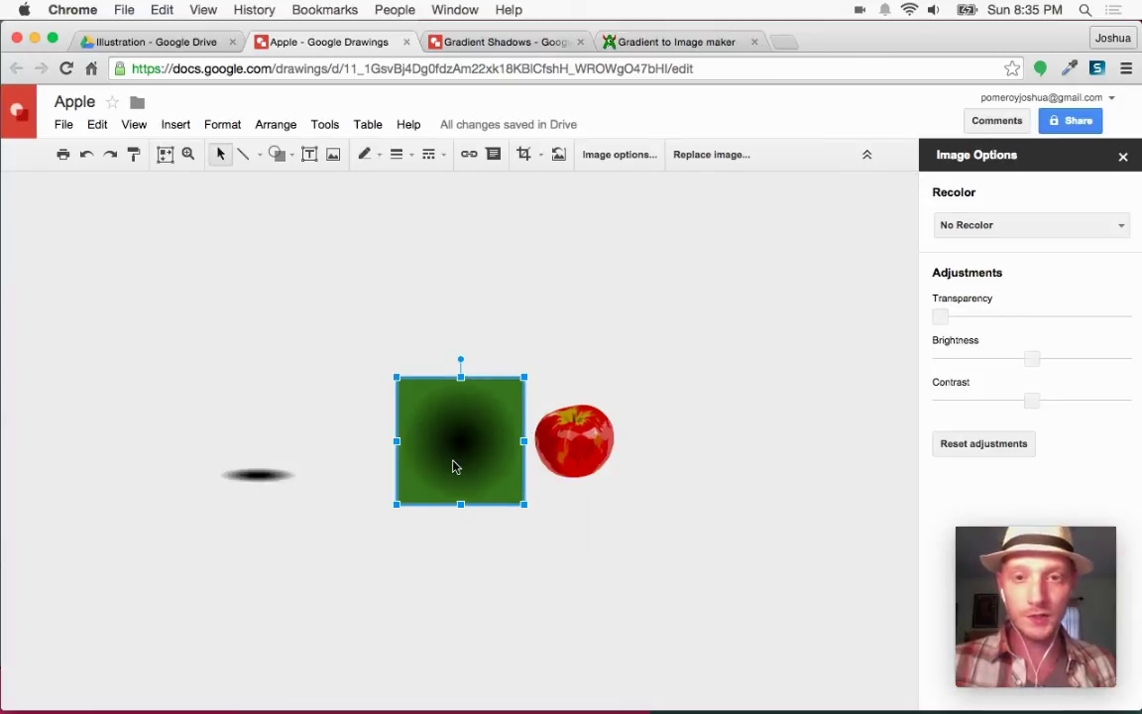
key("Delete")
left_click_drag(594, 442, 482, 442)
left_click_drag(265, 475, 480, 478)
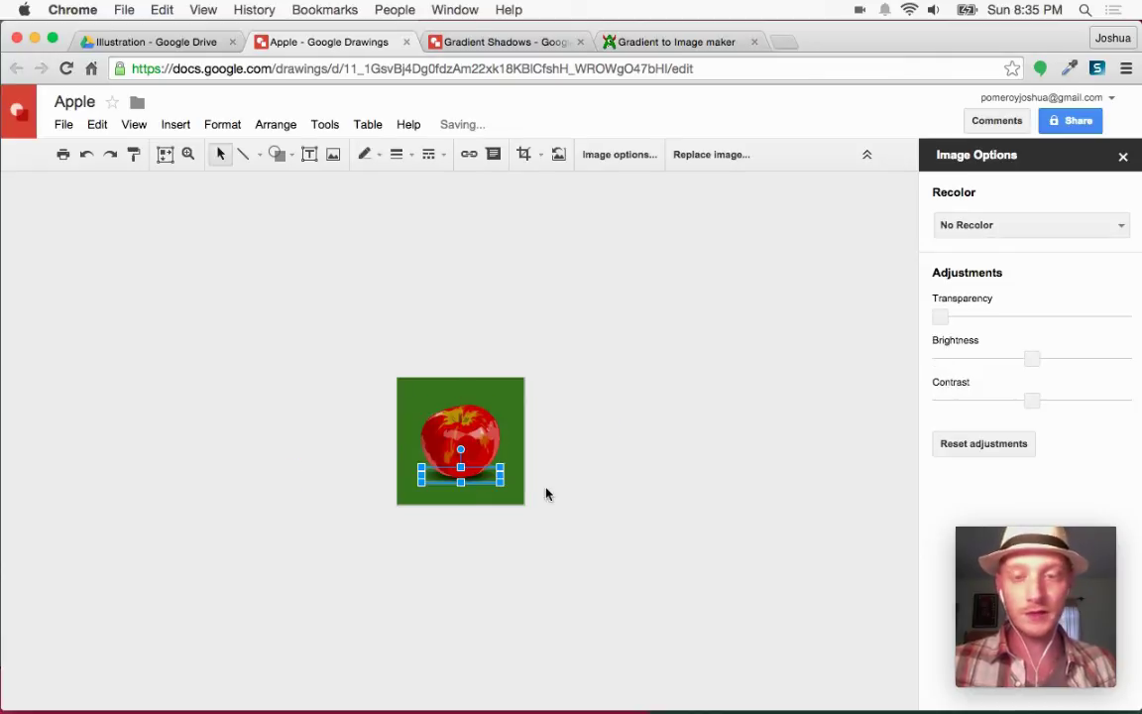
Step: Nudge the flat oval shadow slightly to the left beneath the apple
key("super+alt+equal")
mouse_move(579, 584)
left_mouse_down()
mouse_move(566, 581)
mouse_move(581, 588)
left_mouse_up()
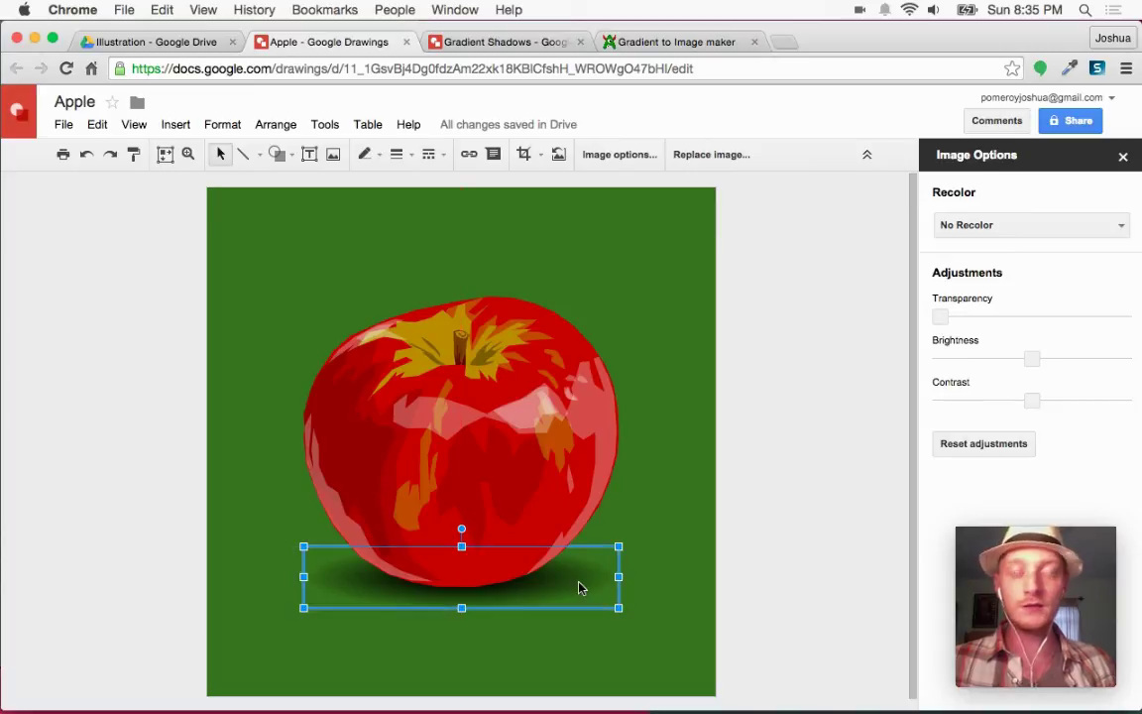
key("Left")
key("Left")
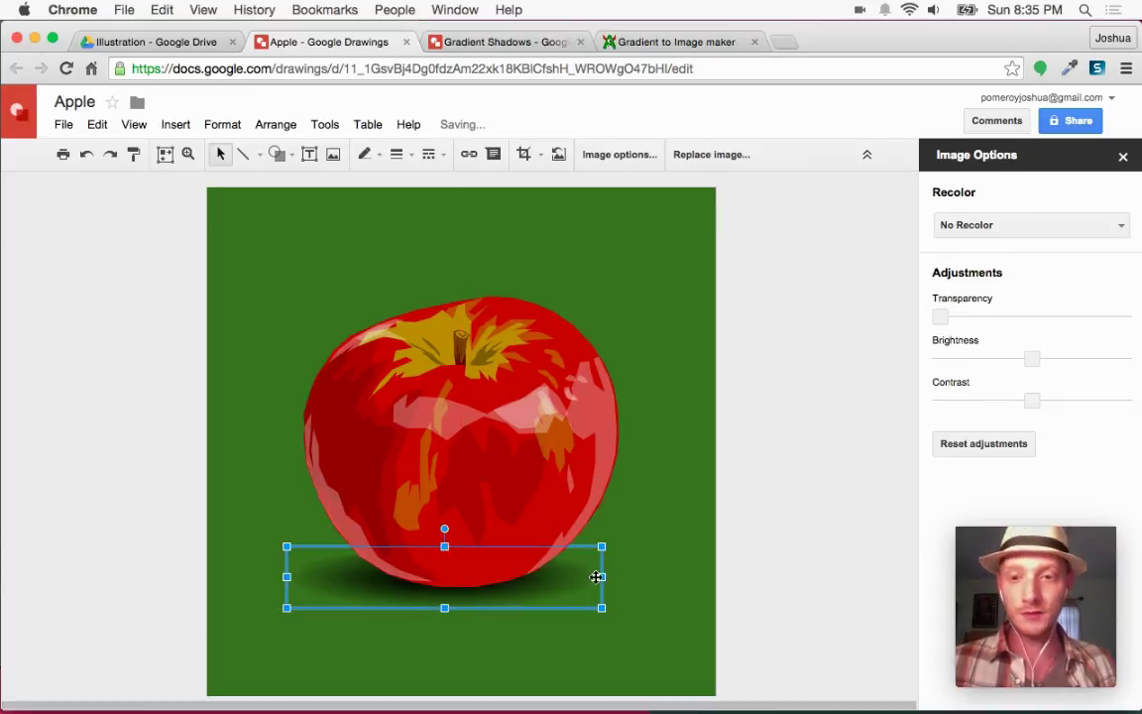
left_click(790, 523)
Step: Raise the transparency of the apple's oval shadow to a little under half, and close the image options
mouse_move(543, 584)
left_mouse_down()
mouse_move(566, 583)
mouse_move(553, 586)
left_mouse_up()
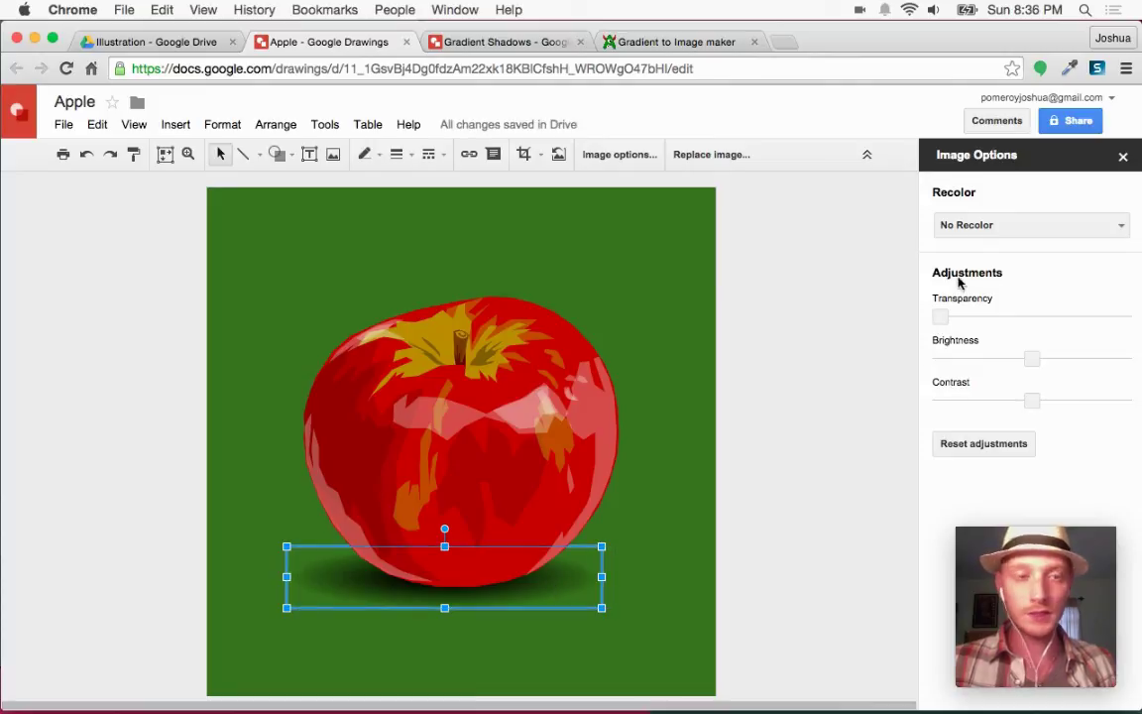
left_click_drag(940, 317, 1014, 323)
left_click(818, 474)
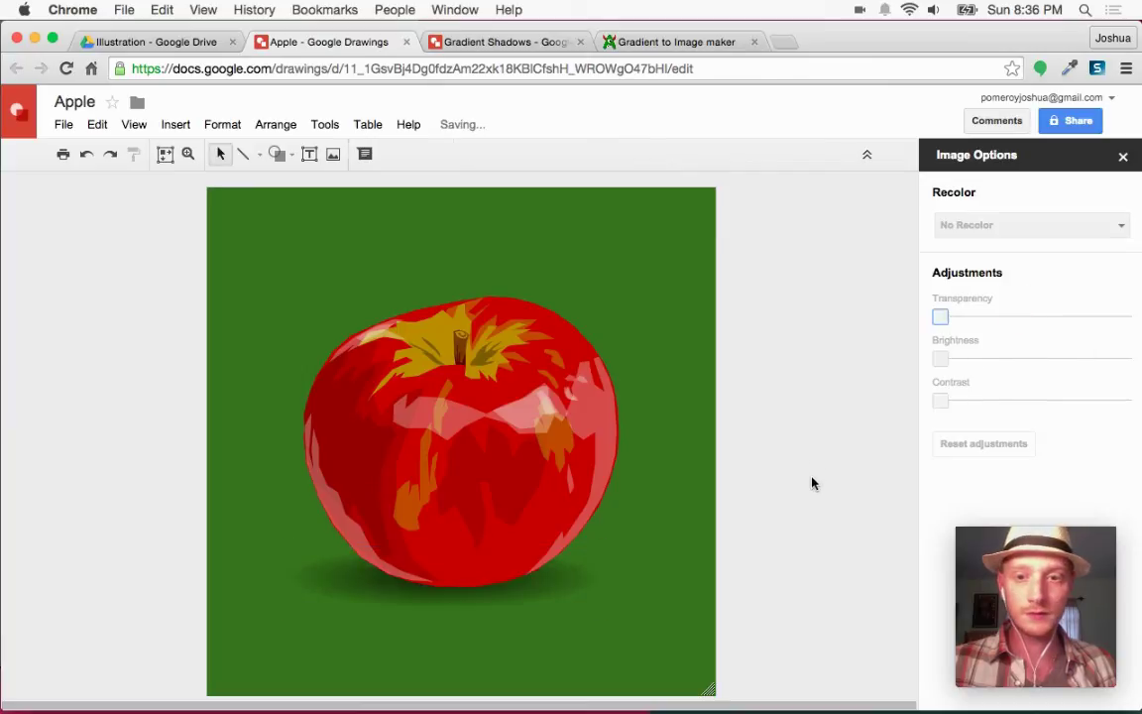
left_click(536, 586)
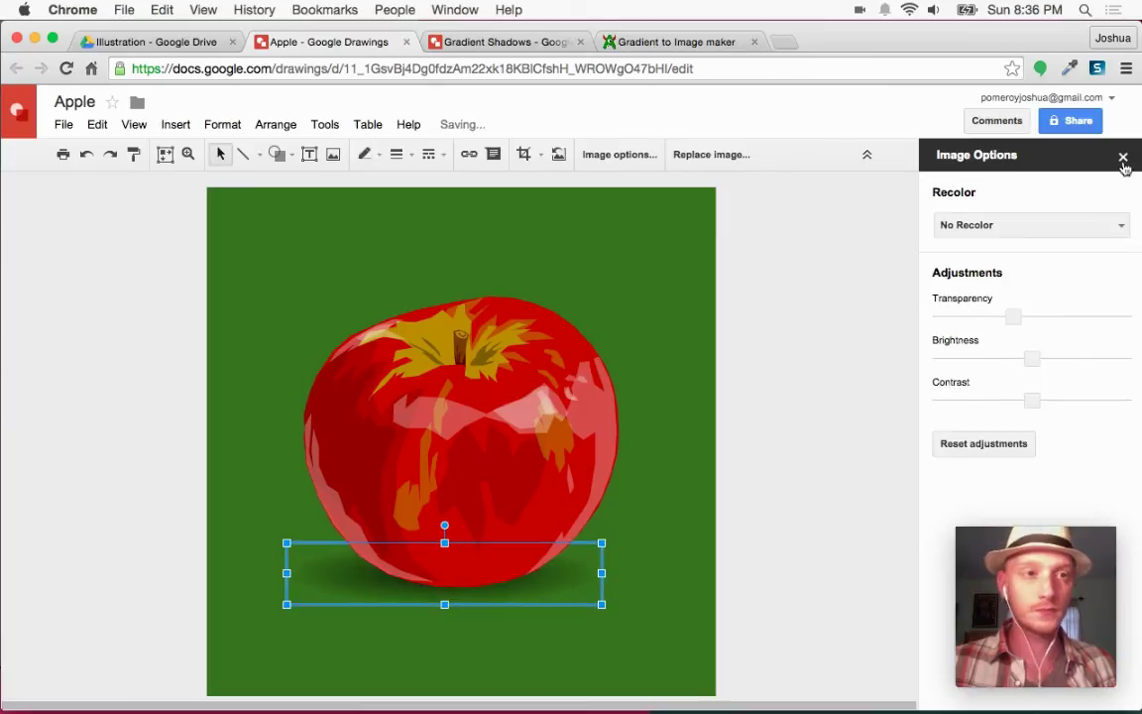
left_click(1123, 159)
left_click(808, 440)
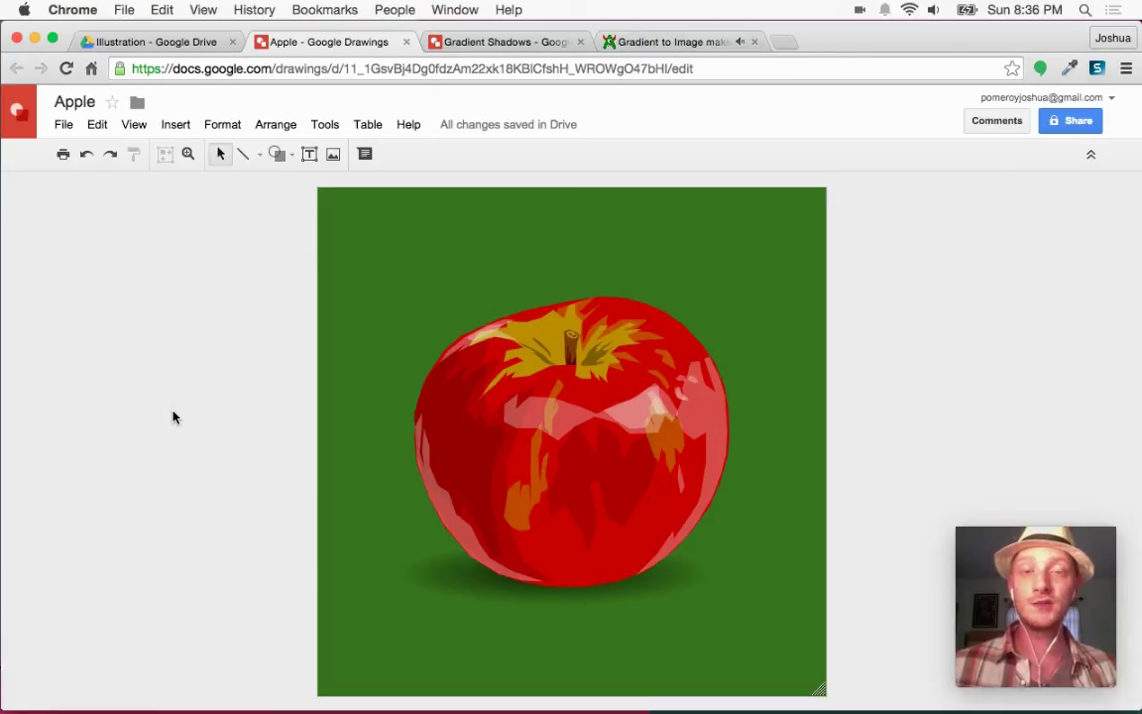
Step: Switch to the Gradient Shadows drawing, and place a copy of the softer round gradient across the canvas's left edge, squashed into a flat oval
left_click(507, 42)
left_click(174, 327)
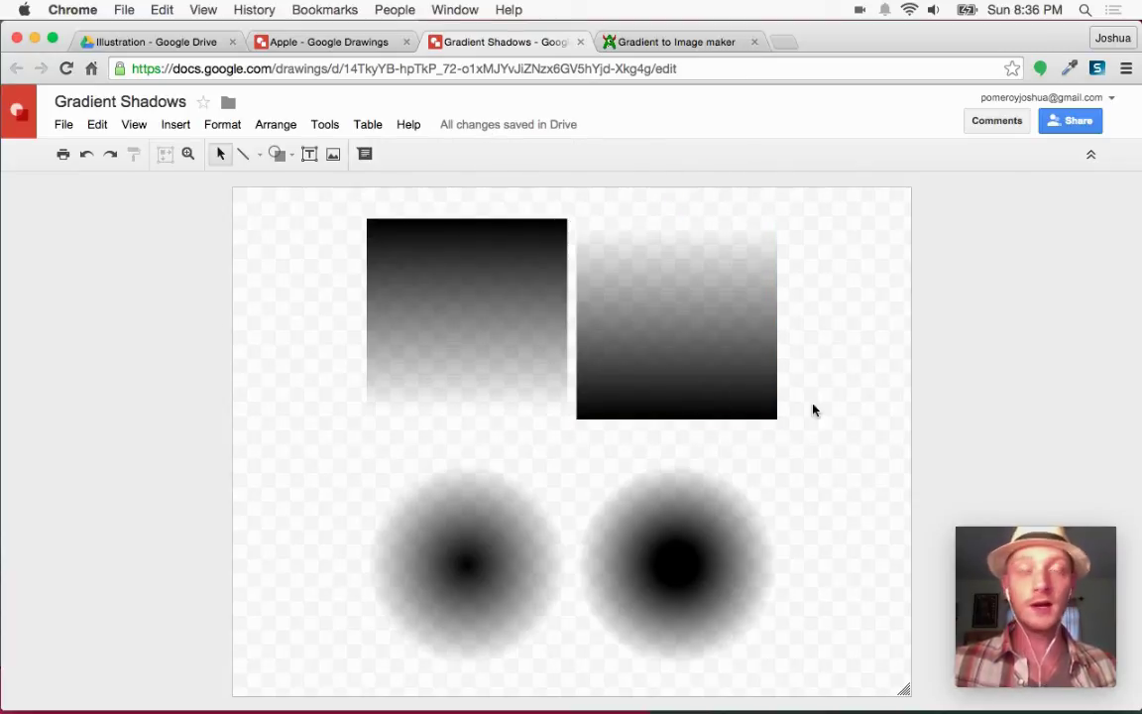
left_click(526, 327)
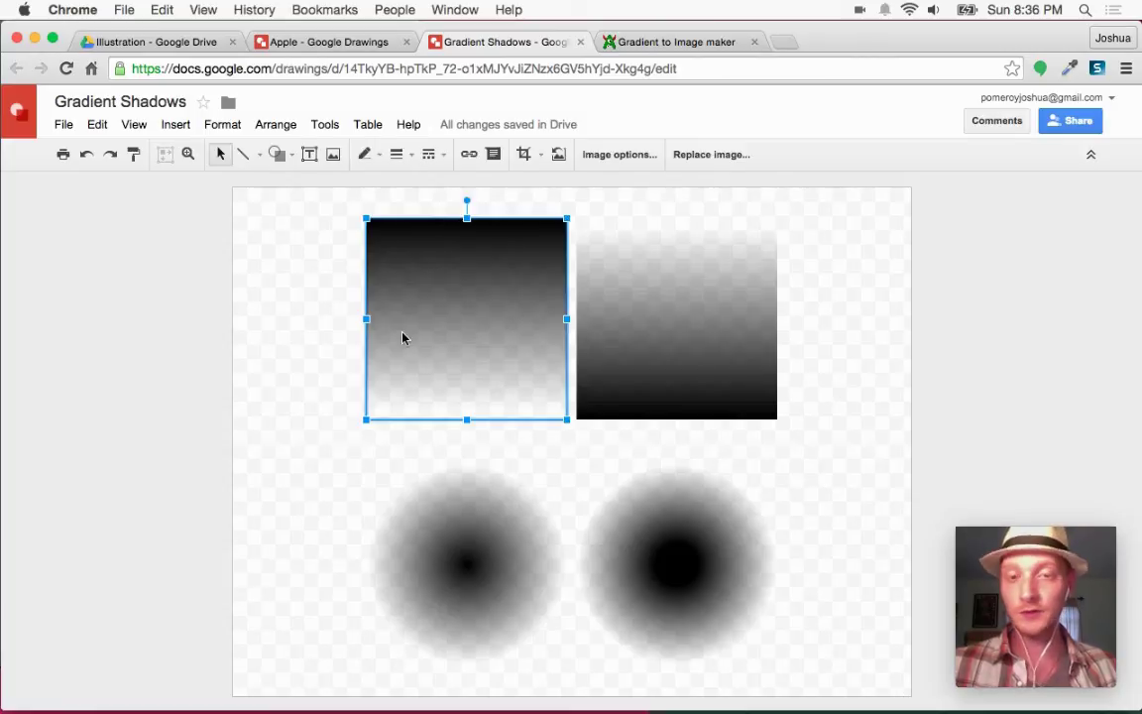
left_click(211, 371)
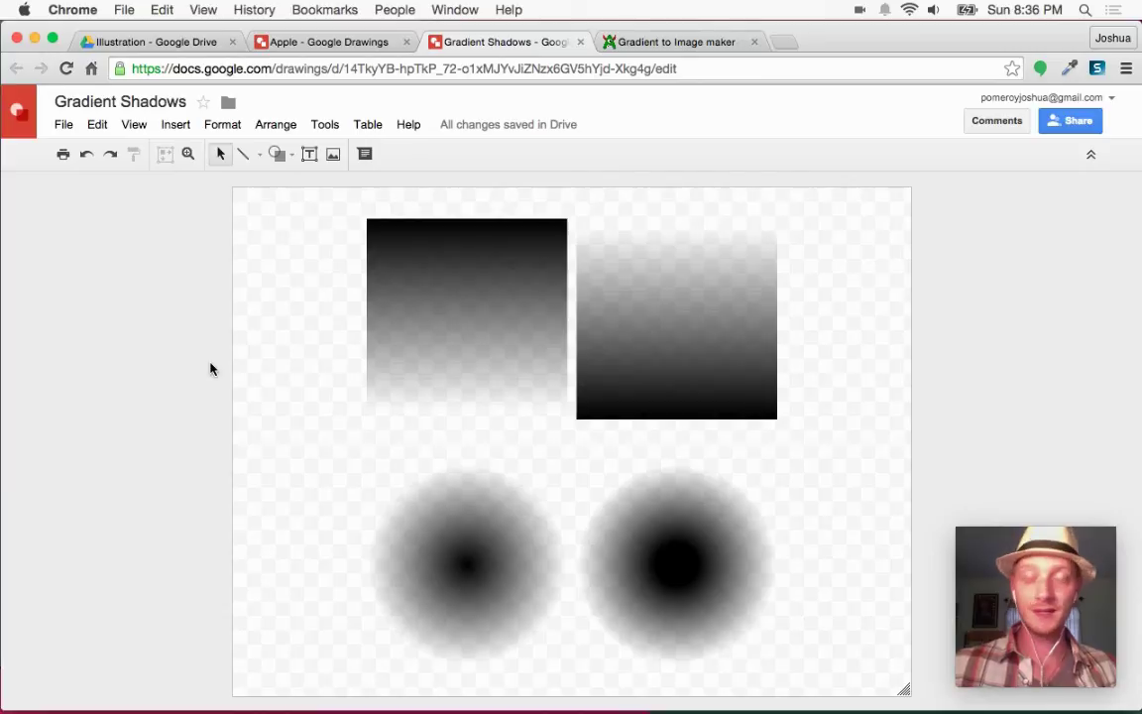
left_click(464, 541)
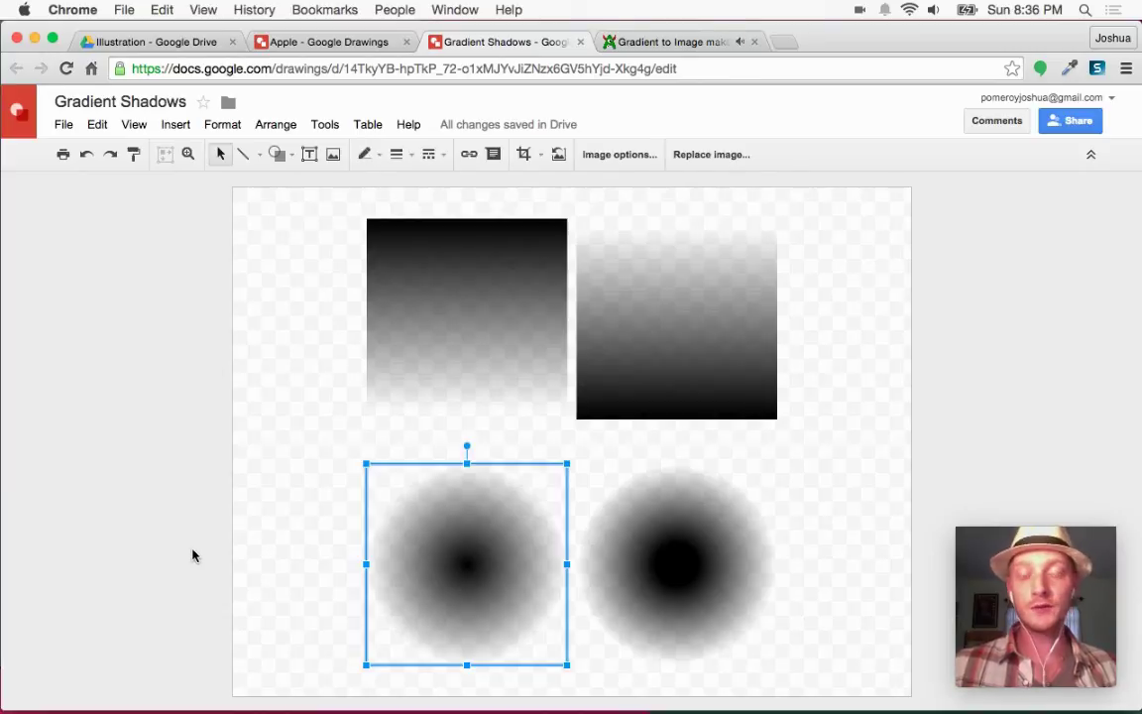
left_click_drag(474, 540, 185, 606)
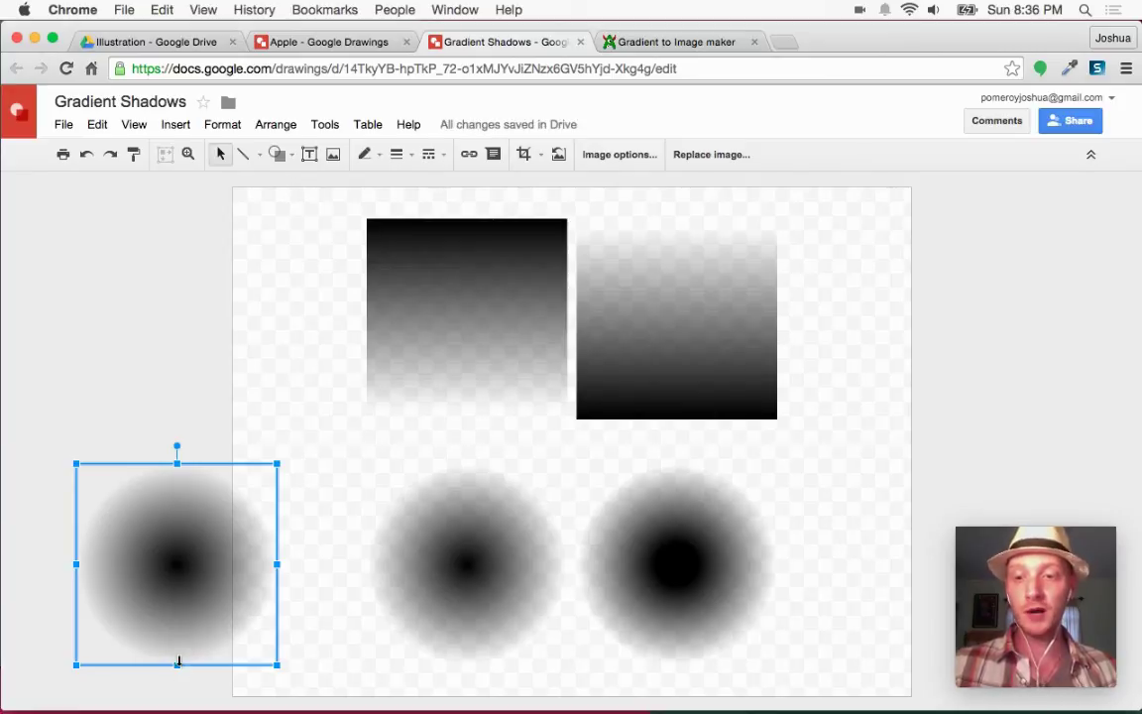
left_click_drag(176, 666, 218, 504)
left_click(173, 656)
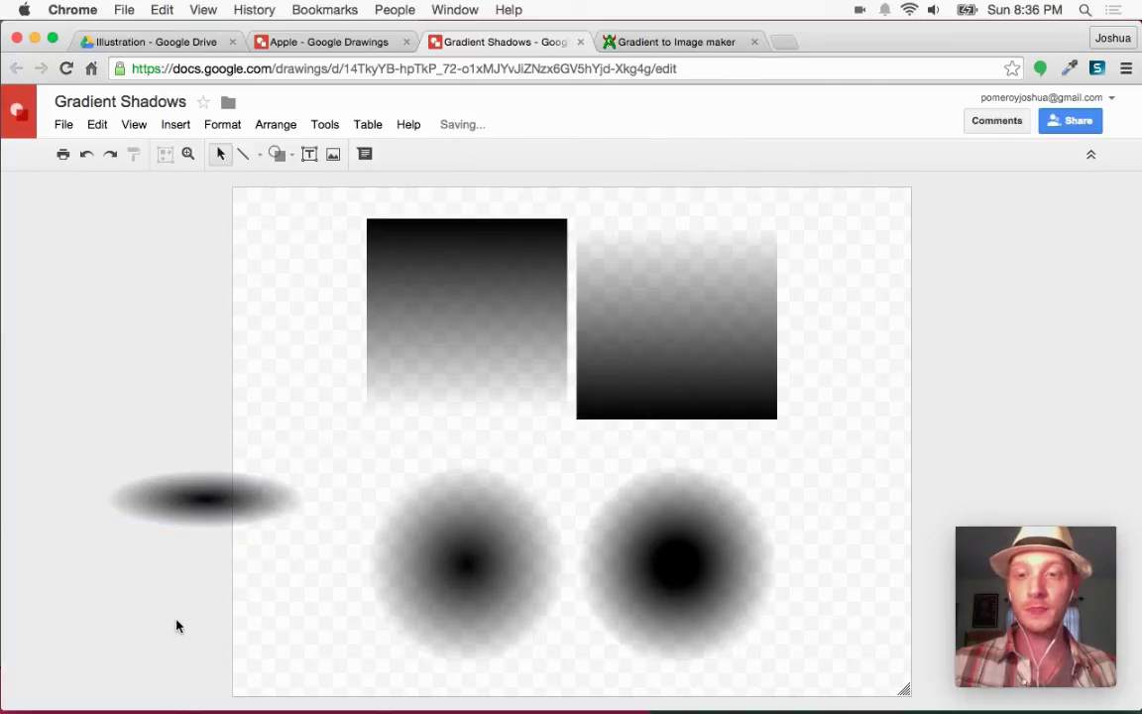
Step: Draw a circle slightly narrower than the oval gradient, and centre it so its base rests on the middle of the oval
left_click(277, 154)
mouse_move(311, 183)
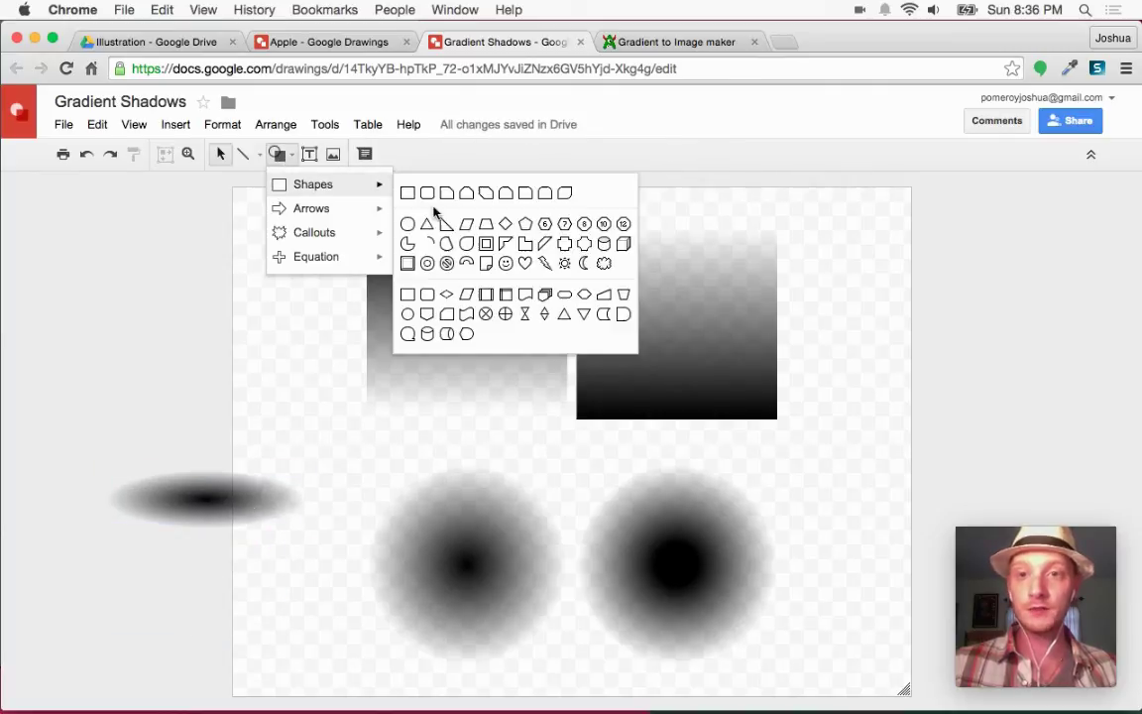
left_click(407, 193)
left_click_drag(130, 255, 306, 436)
mouse_move(306, 369)
left_mouse_down()
mouse_move(267, 444)
mouse_move(254, 427)
left_mouse_up()
Step: Make the circle's outline transparent and fill the circle with light yellow
left_click(396, 153)
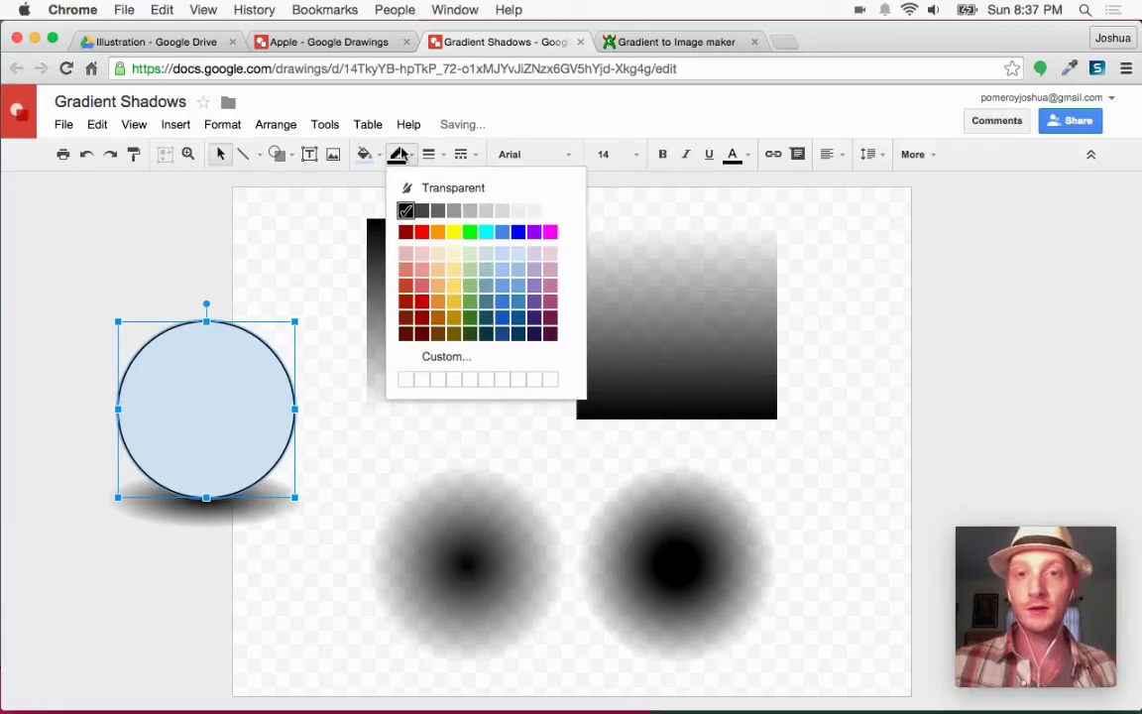
left_click(395, 156)
left_click(364, 153)
left_click(423, 267)
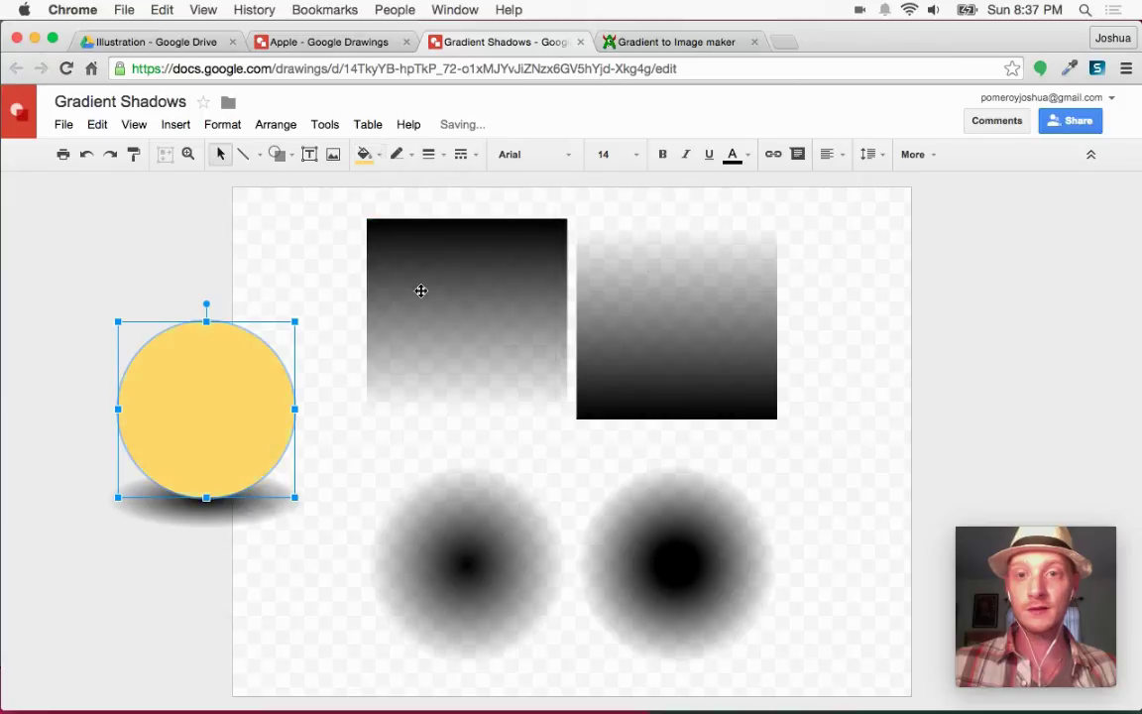
left_click(178, 272)
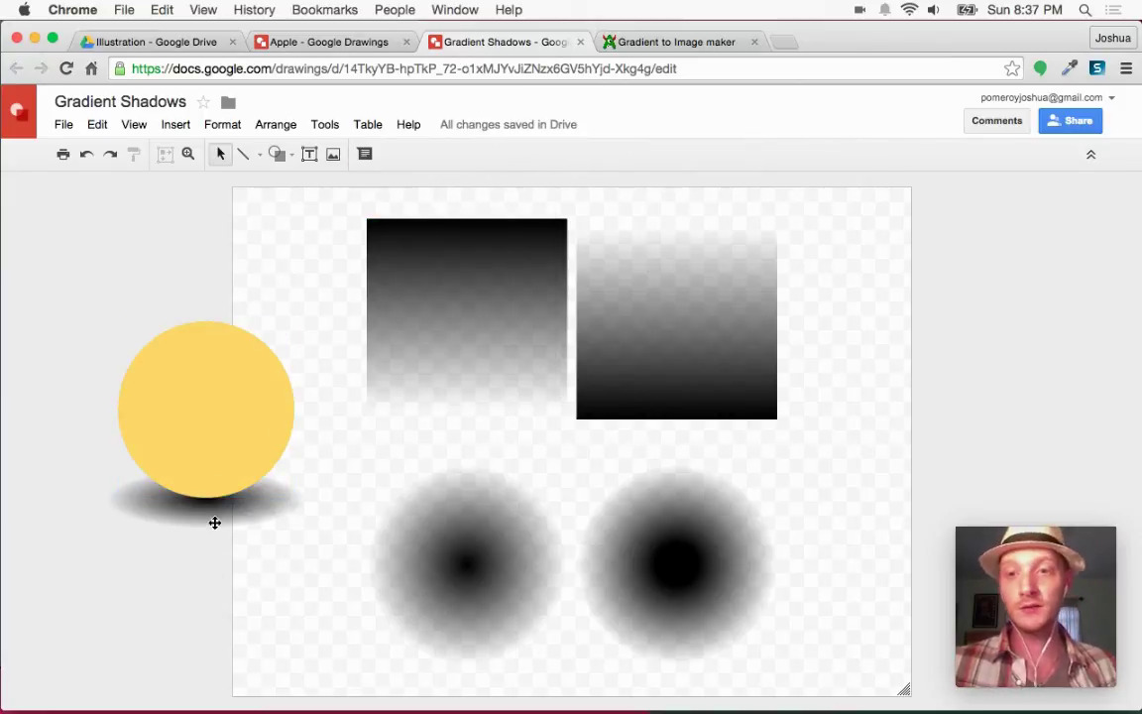
Step: Shrink the oval shadow beneath the yellow circle in height and width, matching its width to the circle
left_click(224, 474)
left_click(228, 518)
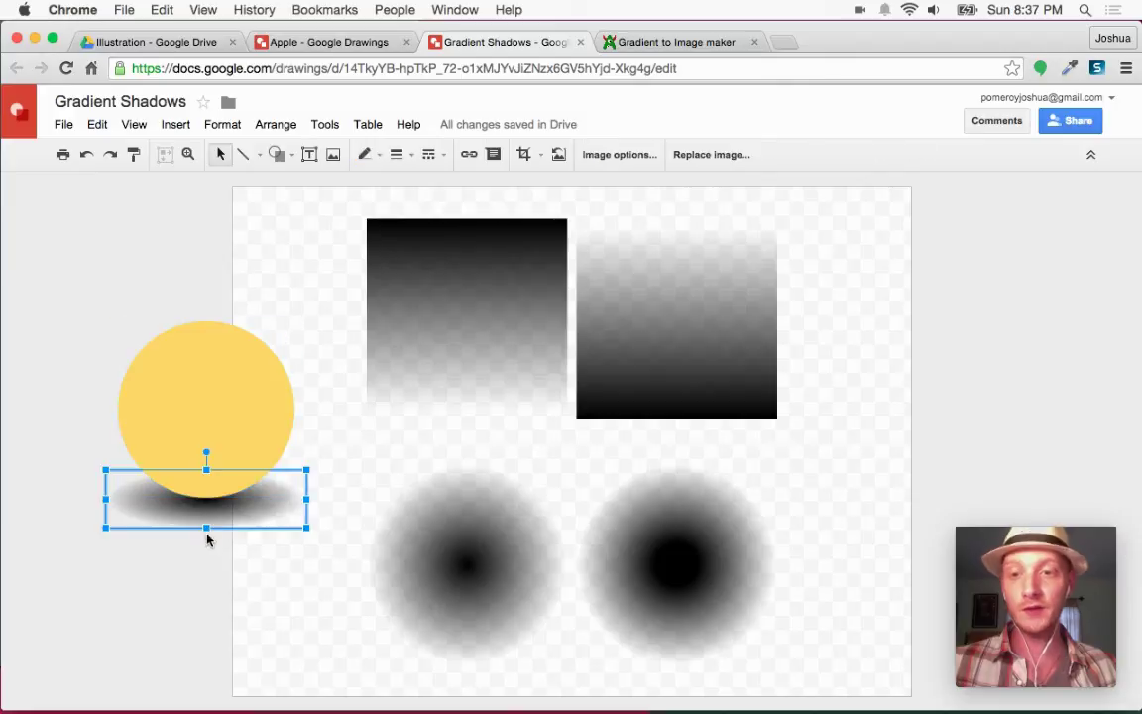
left_click_drag(206, 528, 206, 518)
left_click_drag(308, 499, 295, 493)
left_click(163, 531)
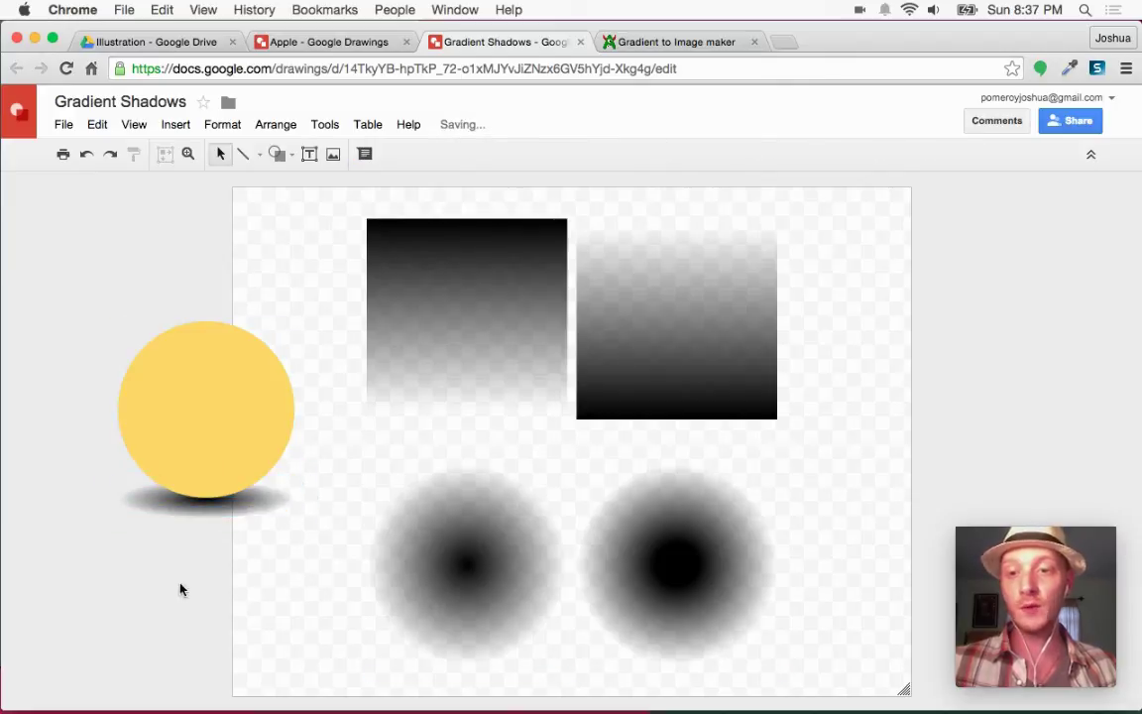
Step: Raise the transparency of the circle's oval shadow to about half, and select the circle together with its shadow
left_click(283, 505)
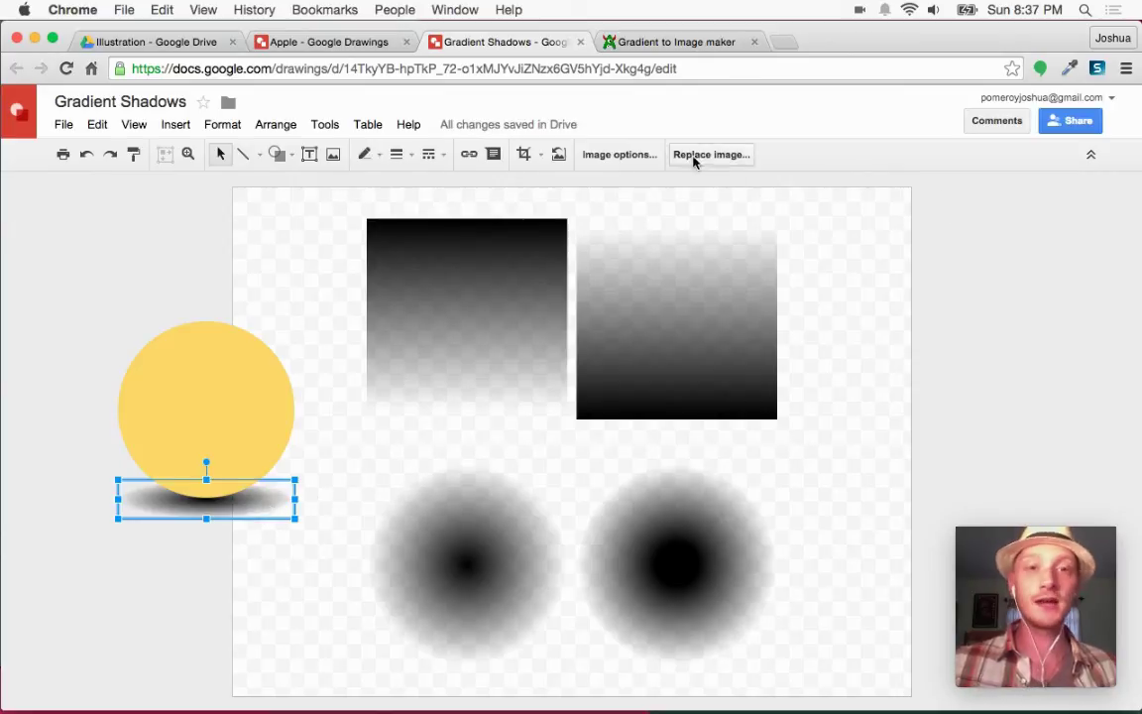
left_click(619, 153)
left_click_drag(953, 321, 1032, 322)
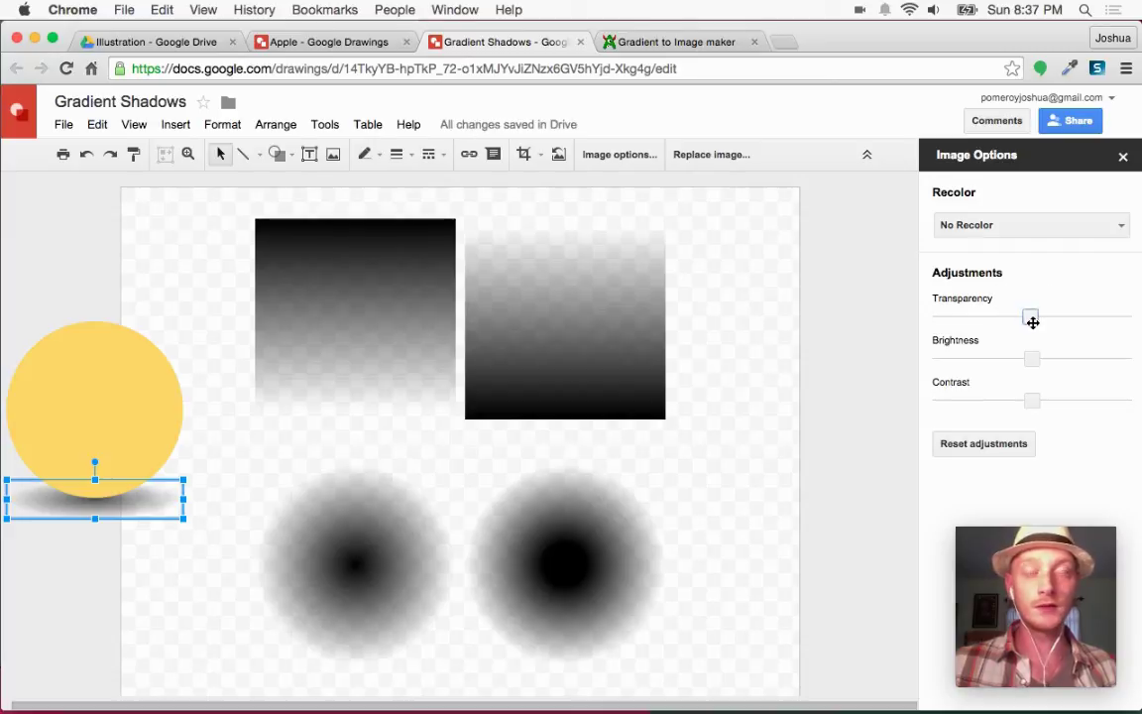
left_click(833, 428)
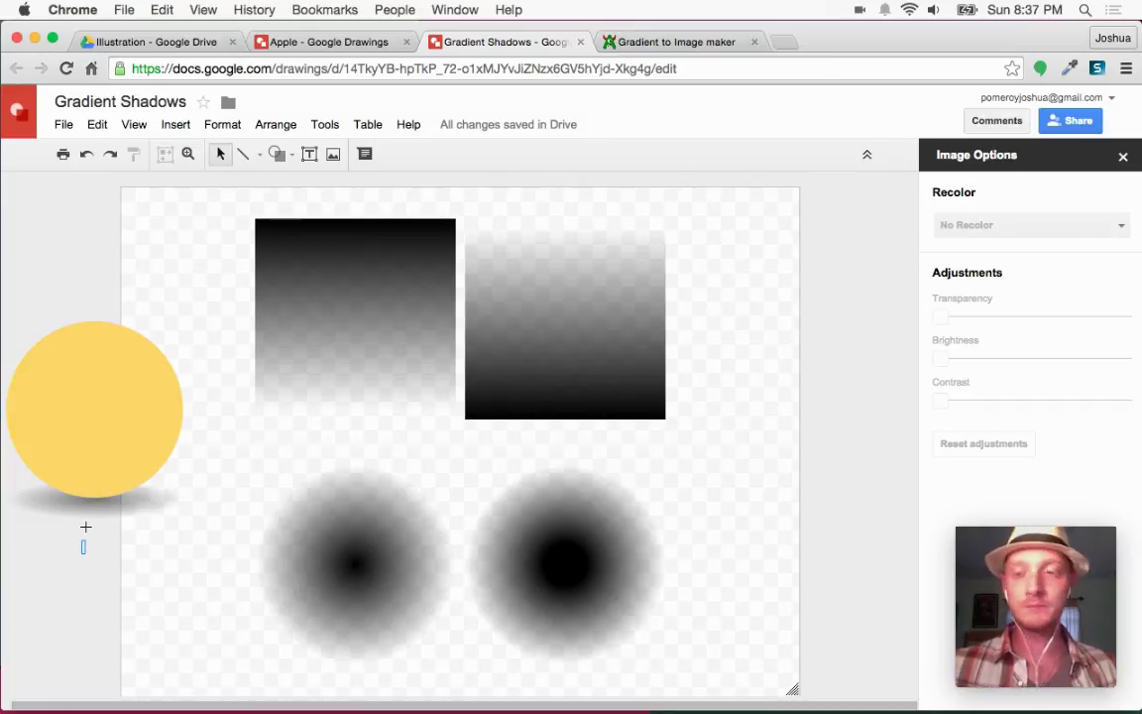
left_click(67, 426)
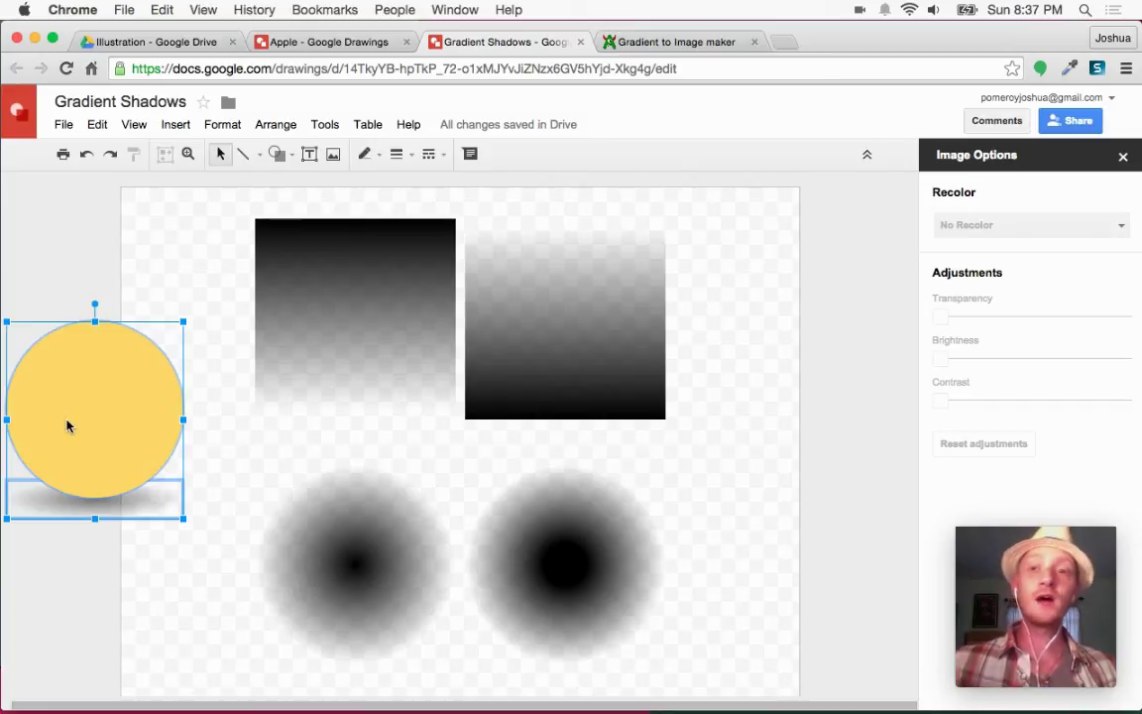